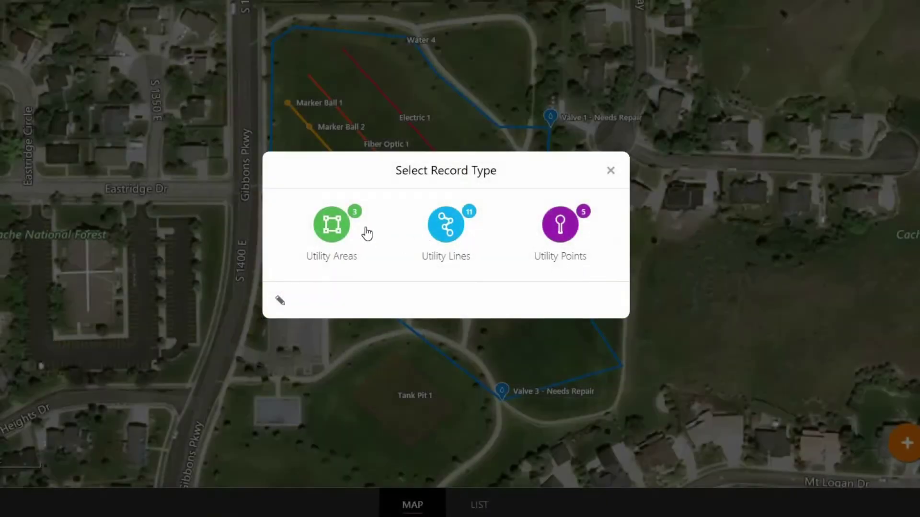
{"action": "left_click", "coordinate": [445, 226]}
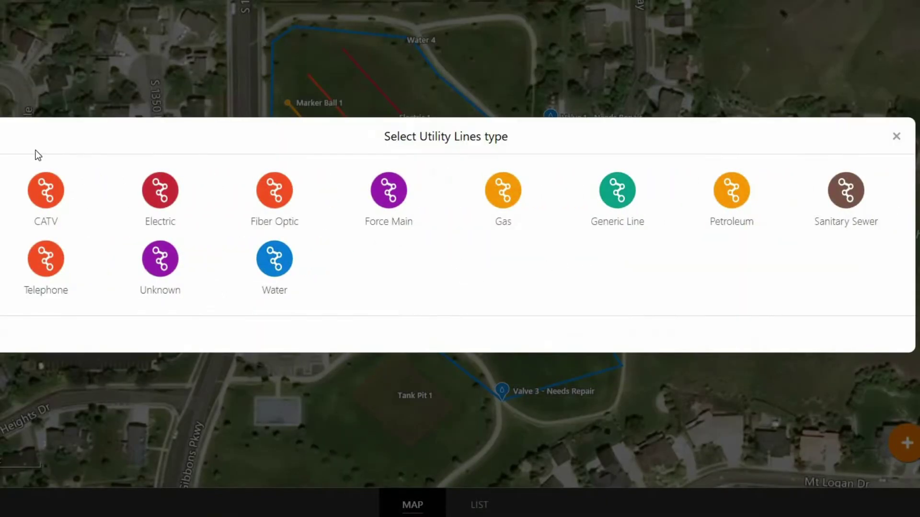
{"action": "left_click", "coordinate": [2, 144]}
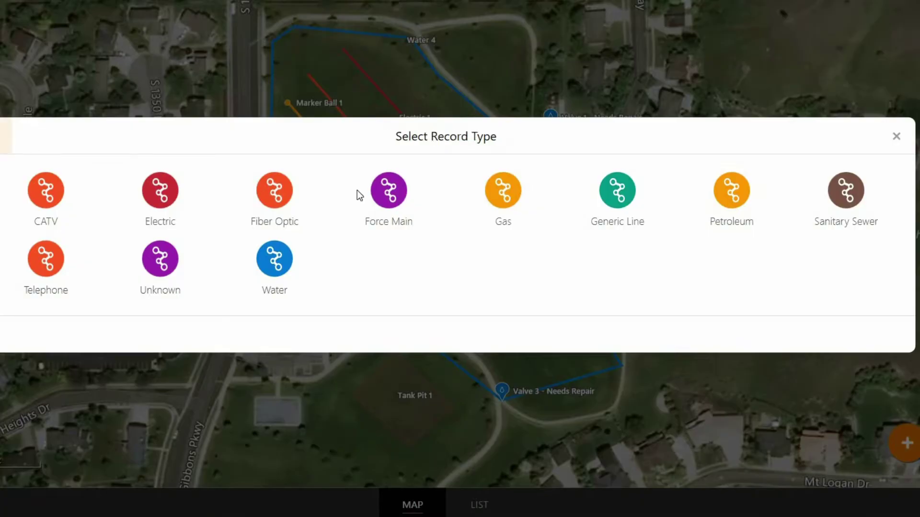
{"action": "left_click", "coordinate": [555, 249]}
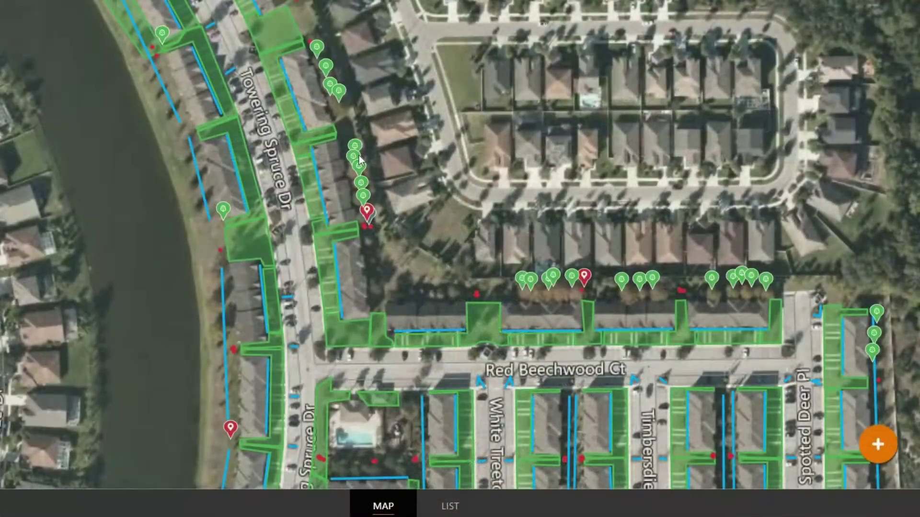
{"action": "left_click", "coordinate": [356, 142]}
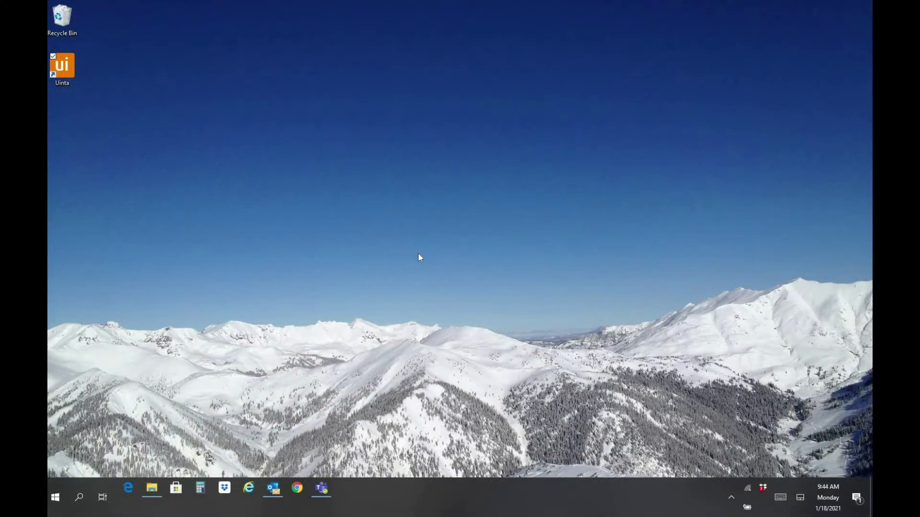
- Open Uinta from the desktop in a maximized window and look through its list of projects
{"action": "double_click", "coordinate": [69, 69]}
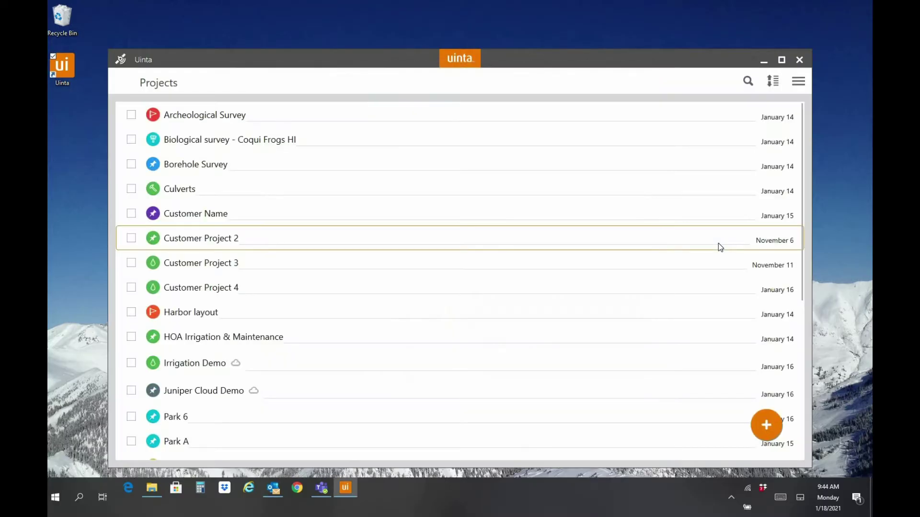
{"action": "left_click", "coordinate": [785, 59]}
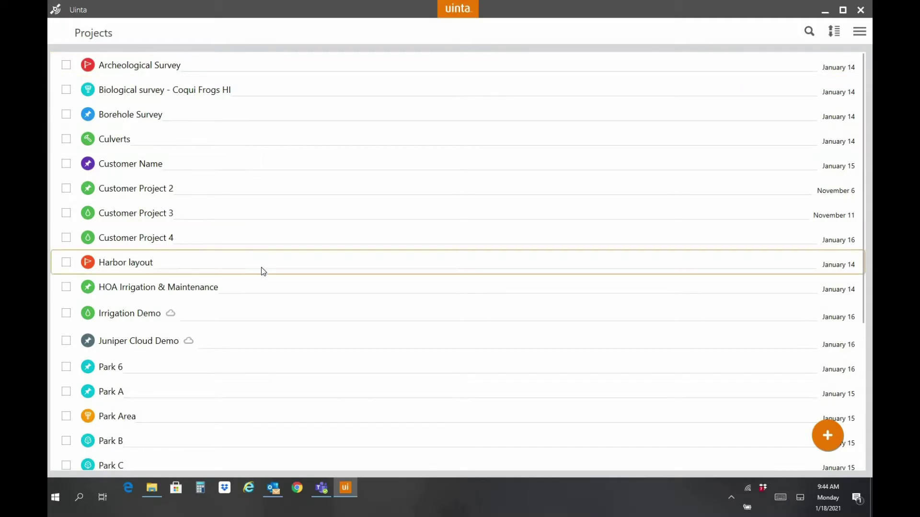
{"action": "scroll", "coordinate": [260, 329], "scroll_direction": "down", "scroll_amount": 3}
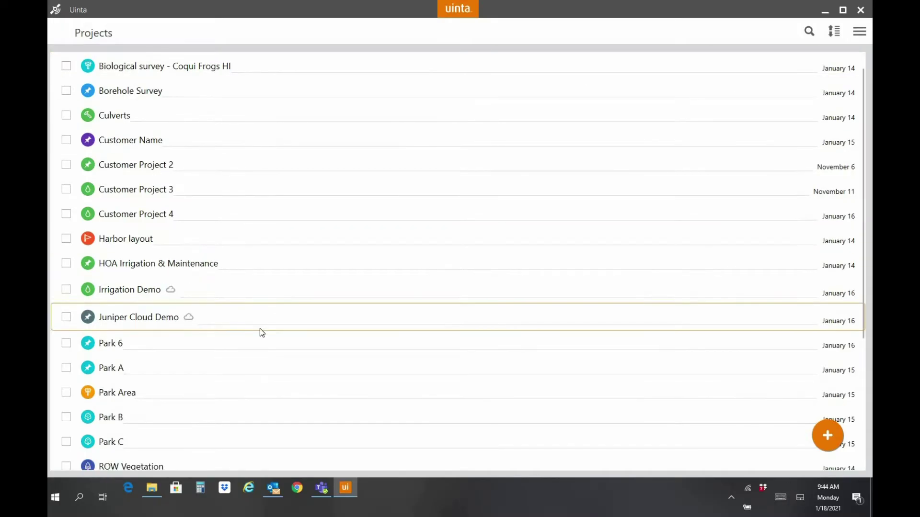
{"action": "scroll", "coordinate": [259, 328], "scroll_direction": "down", "scroll_amount": 4}
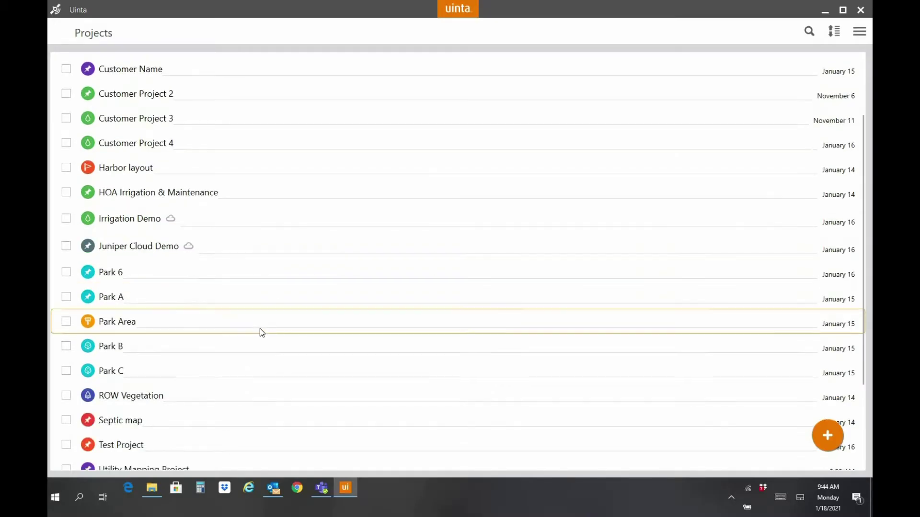
{"action": "scroll", "coordinate": [262, 334], "scroll_direction": "down", "scroll_amount": 2}
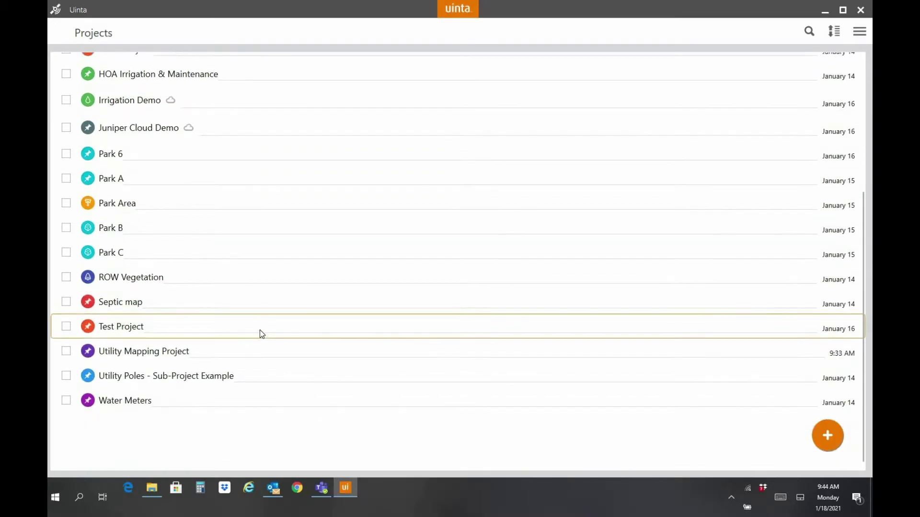
{"action": "scroll", "coordinate": [260, 332], "scroll_direction": "up", "scroll_amount": 9}
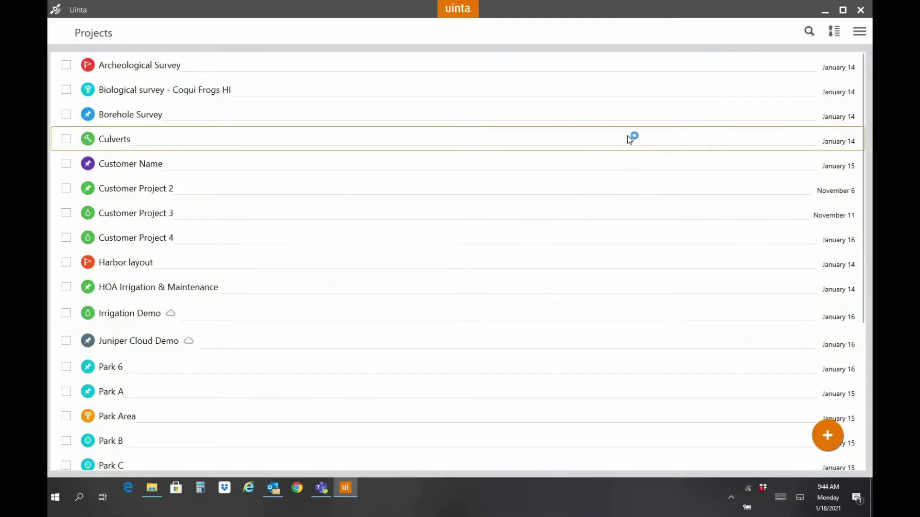
- Start a new device-only project and name it Job 1234
{"action": "left_click", "coordinate": [827, 436]}
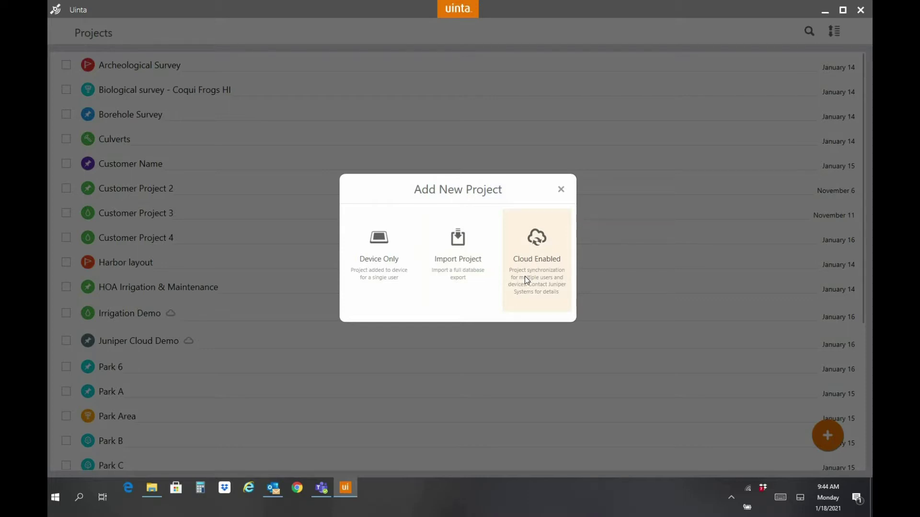
{"action": "left_click", "coordinate": [384, 261]}
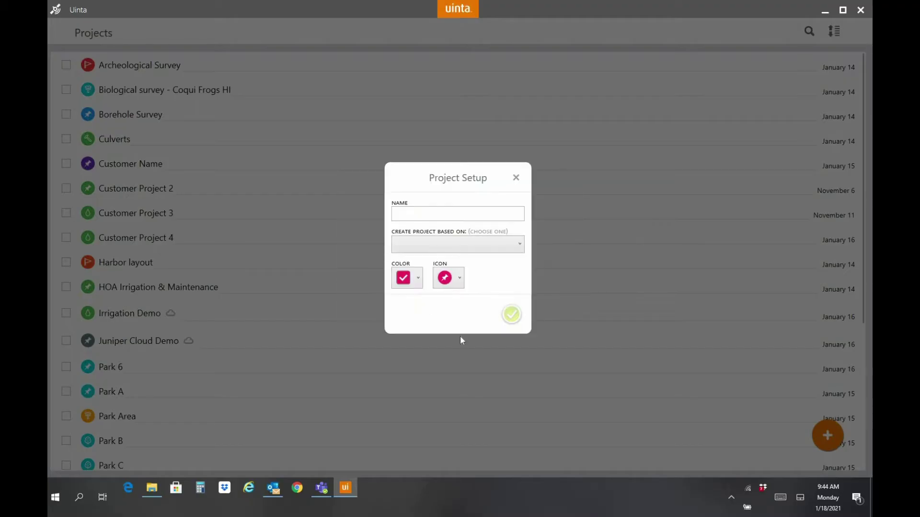
{"action": "left_click", "coordinate": [443, 215]}
{"action": "type", "text": "Job 1234"}
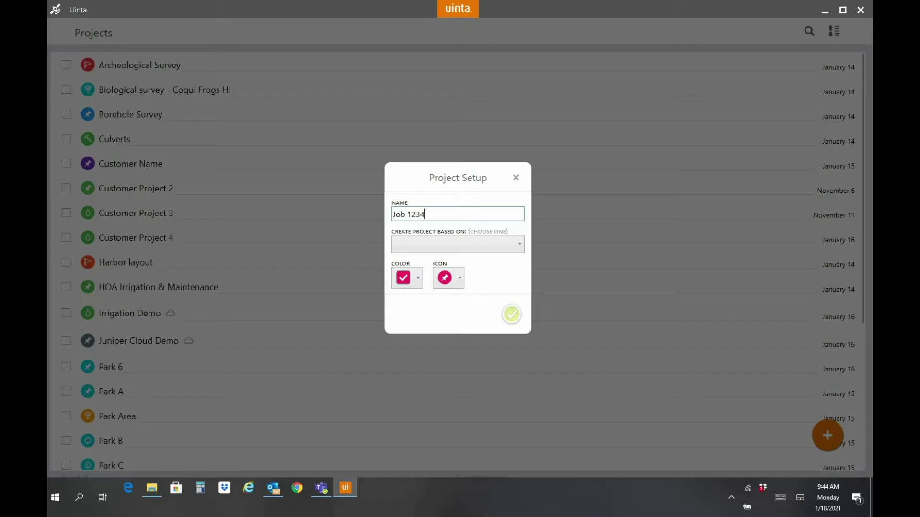
- Look through the custom templates, then base the project on the Basic sample template and create it
{"action": "left_click", "coordinate": [470, 246]}
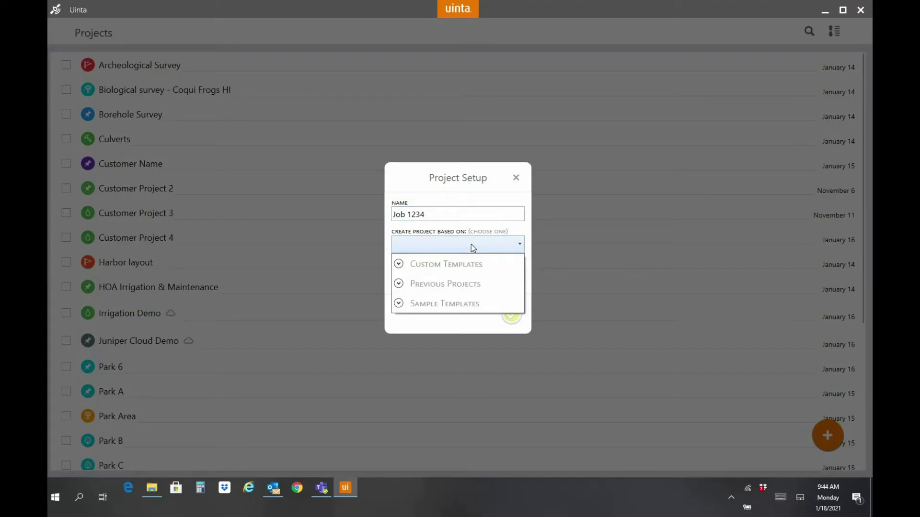
{"action": "left_click", "coordinate": [469, 264]}
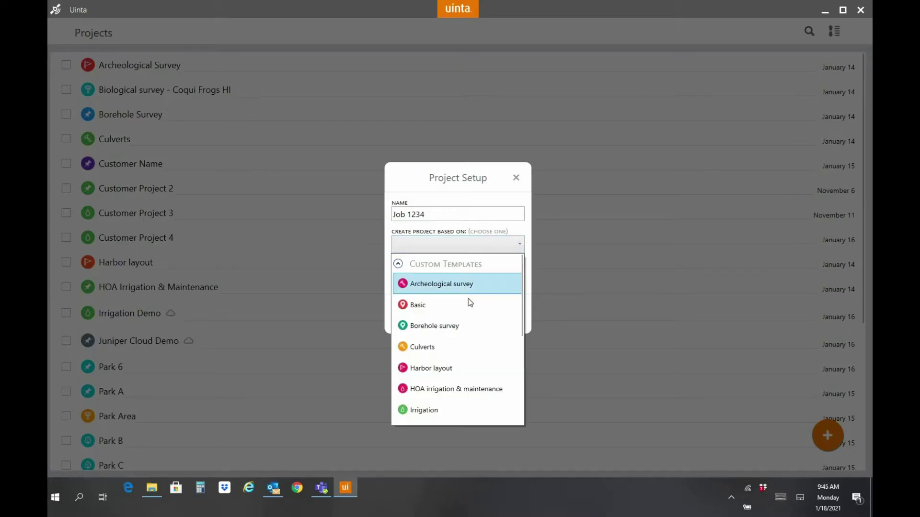
{"action": "scroll", "coordinate": [467, 345], "scroll_direction": "down", "scroll_amount": 5}
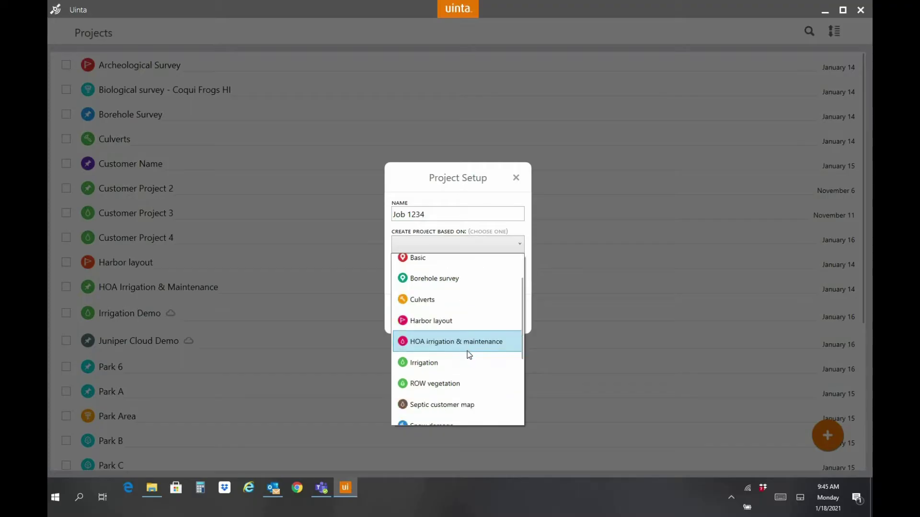
{"action": "scroll", "coordinate": [468, 359], "scroll_direction": "down", "scroll_amount": 4}
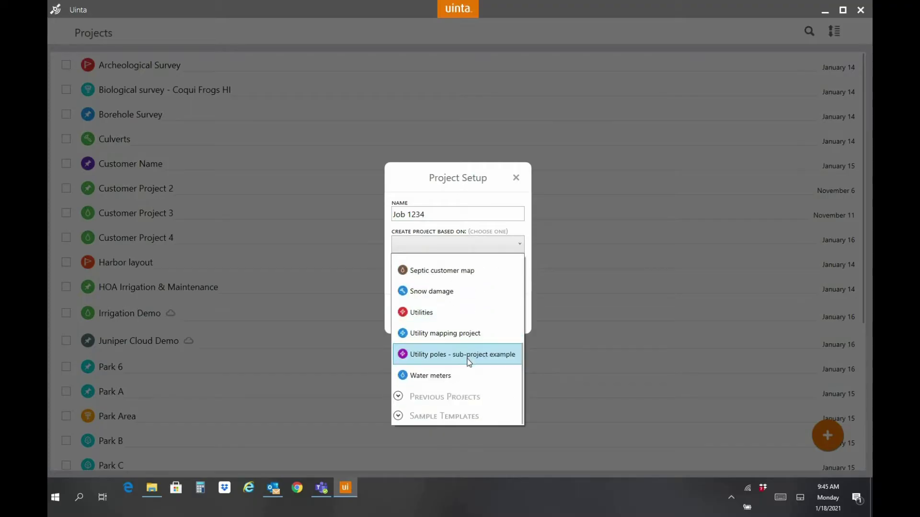
{"action": "scroll", "coordinate": [467, 358], "scroll_direction": "up", "scroll_amount": 9}
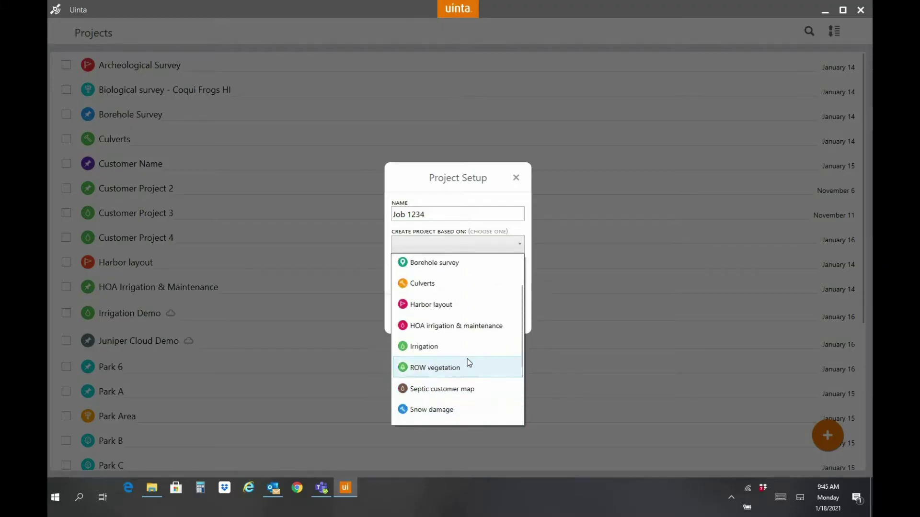
{"action": "left_click", "coordinate": [451, 265]}
{"action": "left_click", "coordinate": [442, 305]}
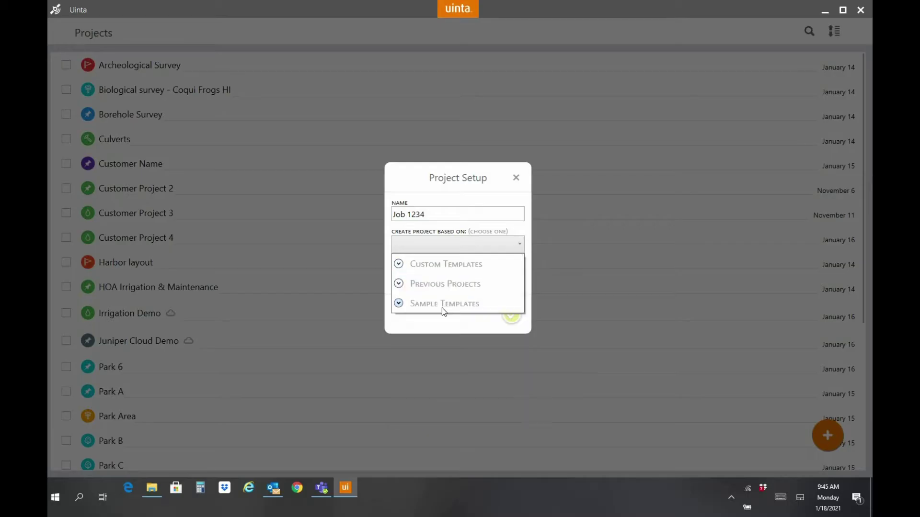
{"action": "left_click", "coordinate": [440, 321]}
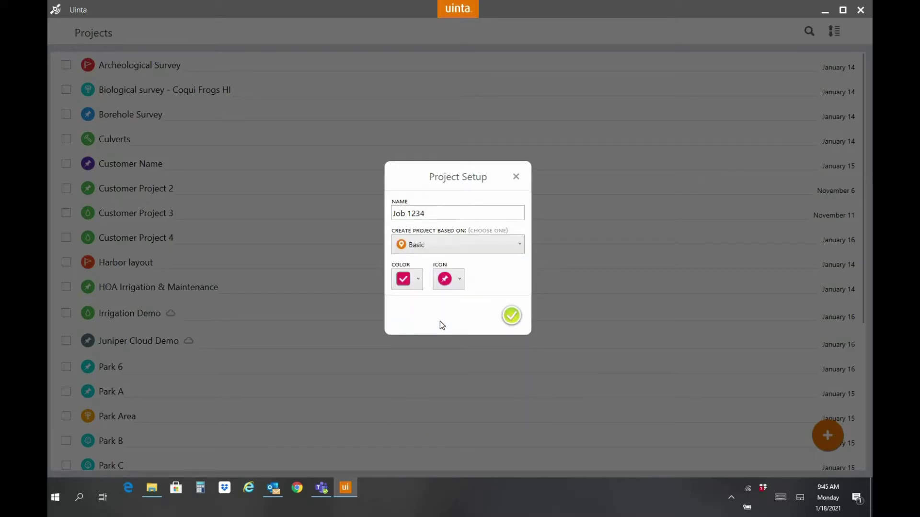
{"action": "left_click", "coordinate": [502, 330]}
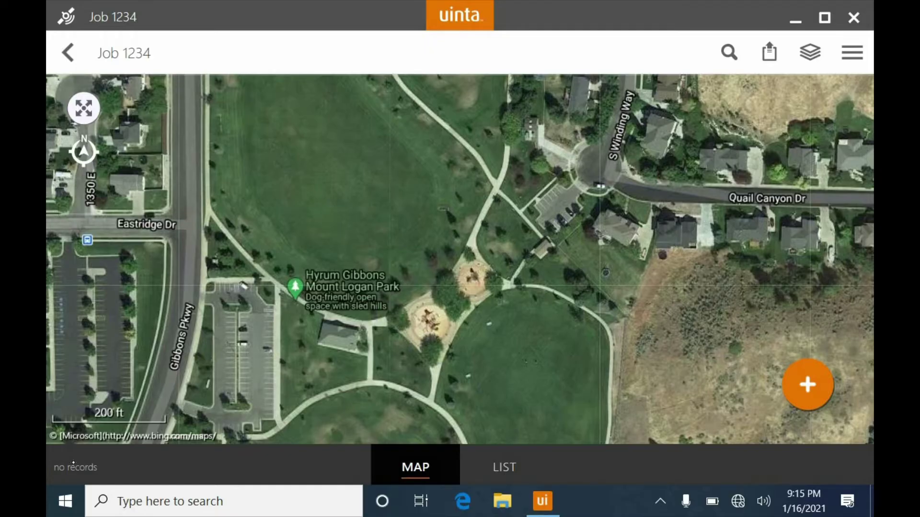
- Connect the Geode receiver on COM5 as the GPS location source and return to the project map
{"action": "left_click", "coordinate": [65, 16]}
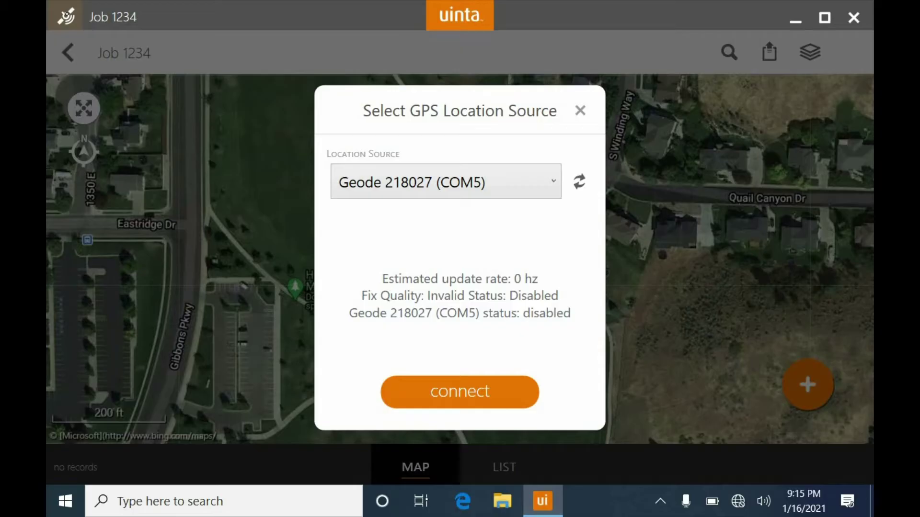
{"action": "left_click", "coordinate": [487, 392]}
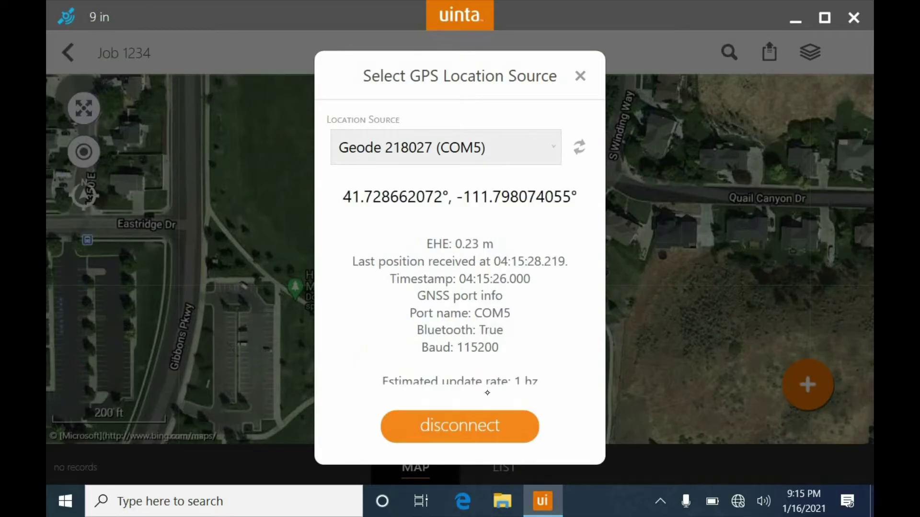
{"action": "key", "text": "Escape"}
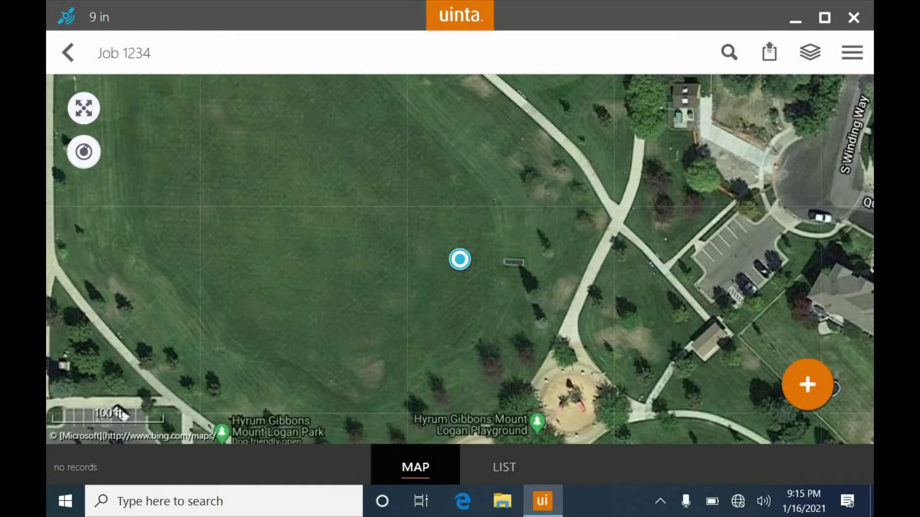
- Add a point record at the current GPS position with the description "notes" and save it
{"action": "left_click", "coordinate": [818, 381]}
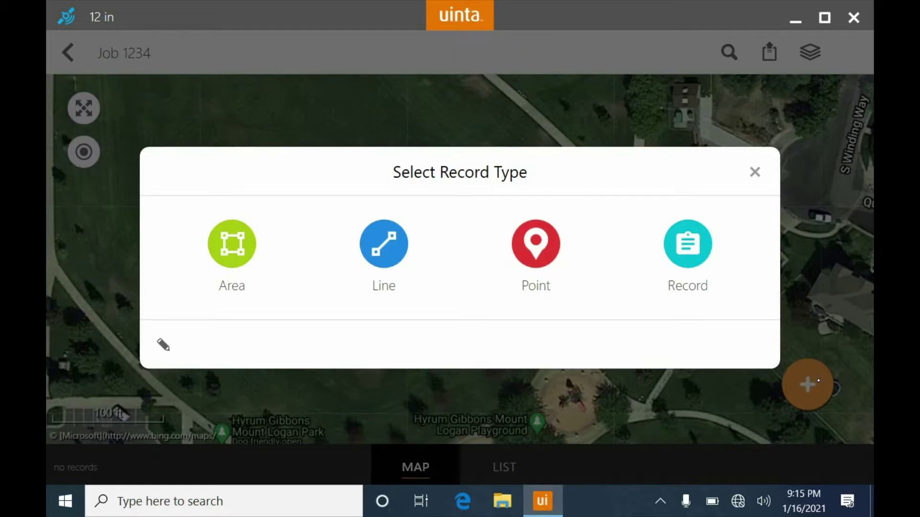
{"action": "left_click", "coordinate": [549, 256]}
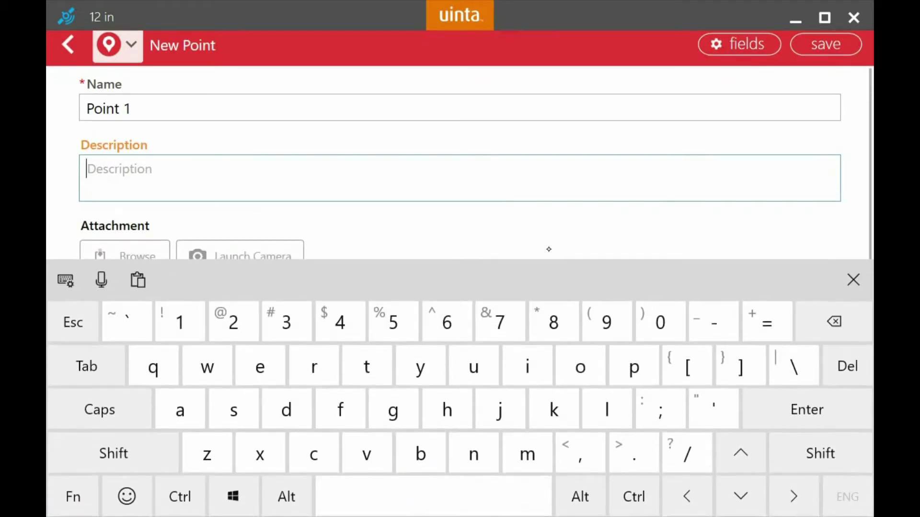
{"action": "type", "text": "n"}
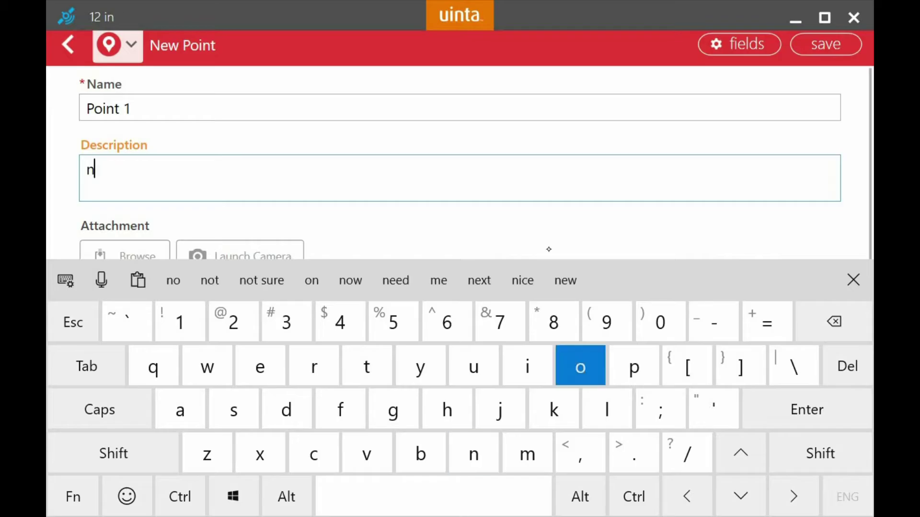
{"action": "type", "text": "otes"}
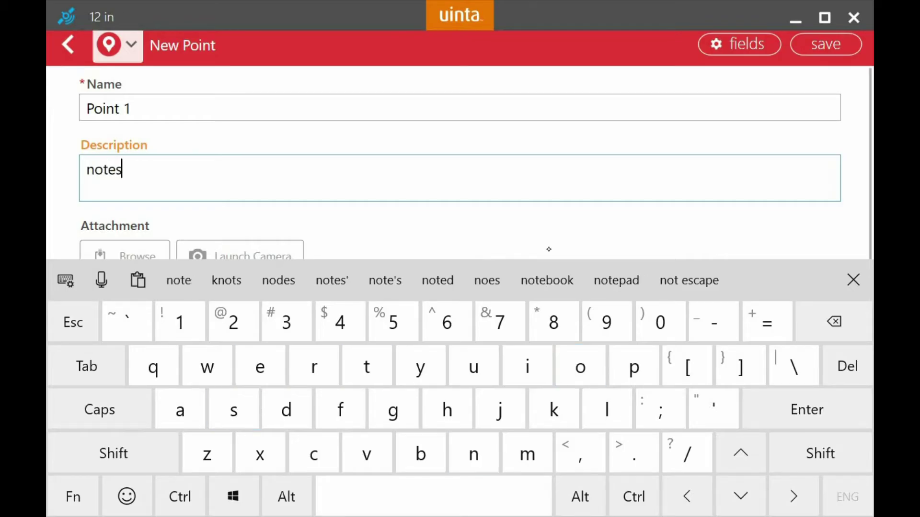
{"action": "scroll", "coordinate": [803, 205], "scroll_direction": "down", "scroll_amount": 1}
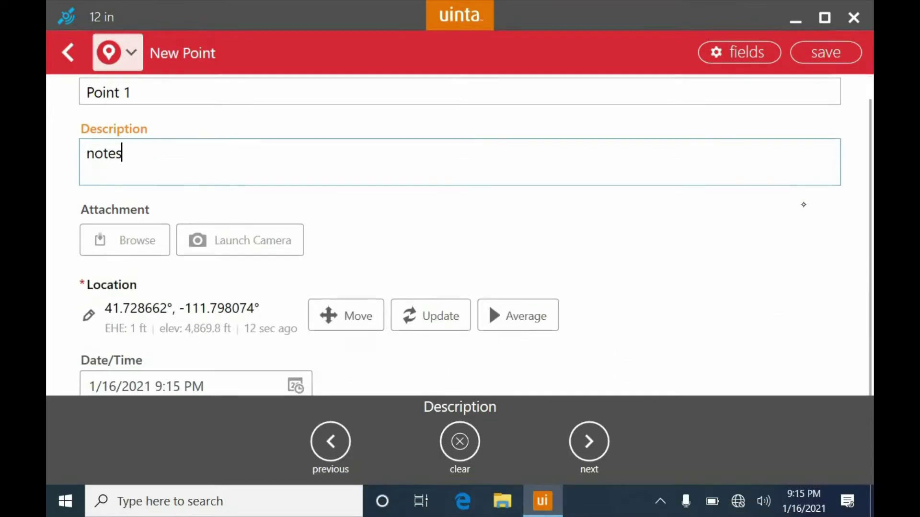
{"action": "left_click", "coordinate": [839, 51]}
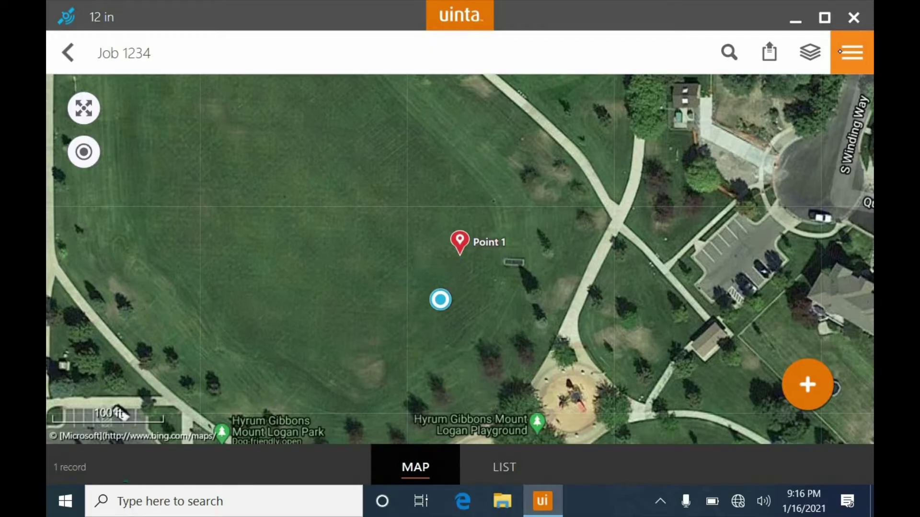
- Add and save a second point record at the current GPS position, leaving its description empty
{"action": "left_click", "coordinate": [817, 378]}
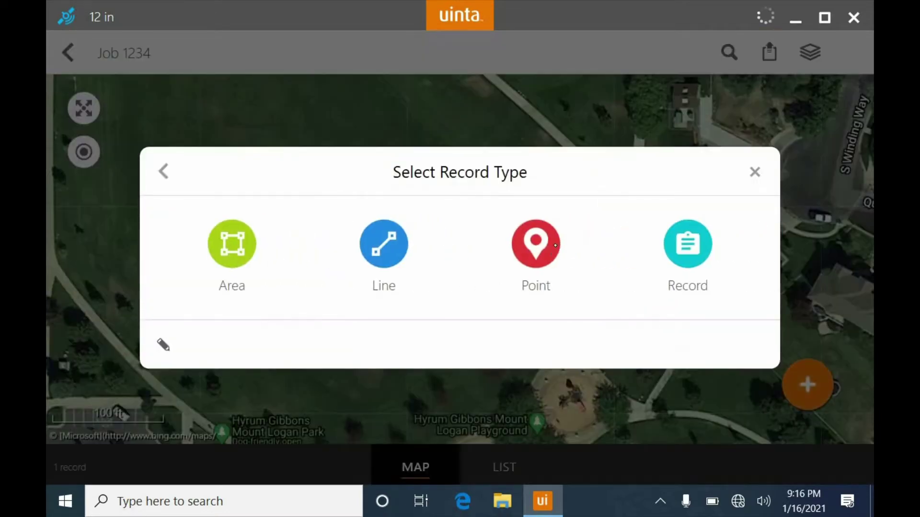
{"action": "left_click", "coordinate": [555, 245]}
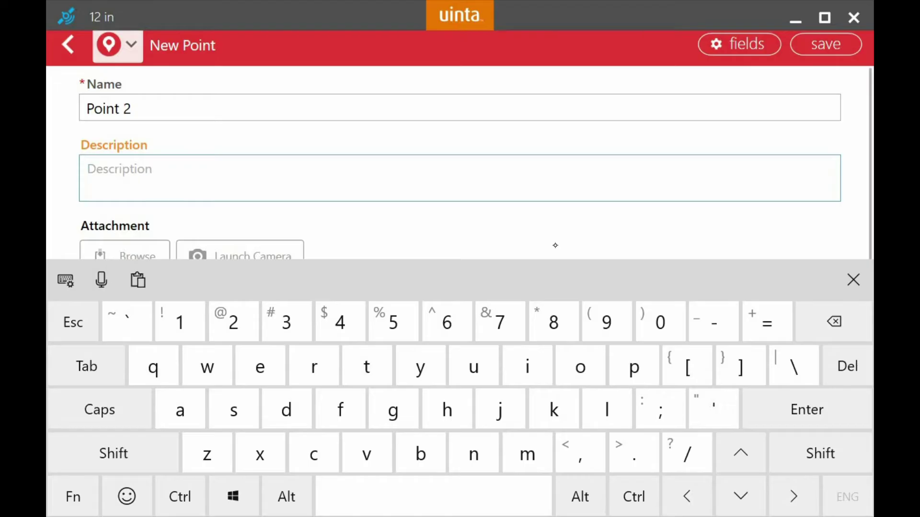
{"action": "left_click", "coordinate": [840, 44]}
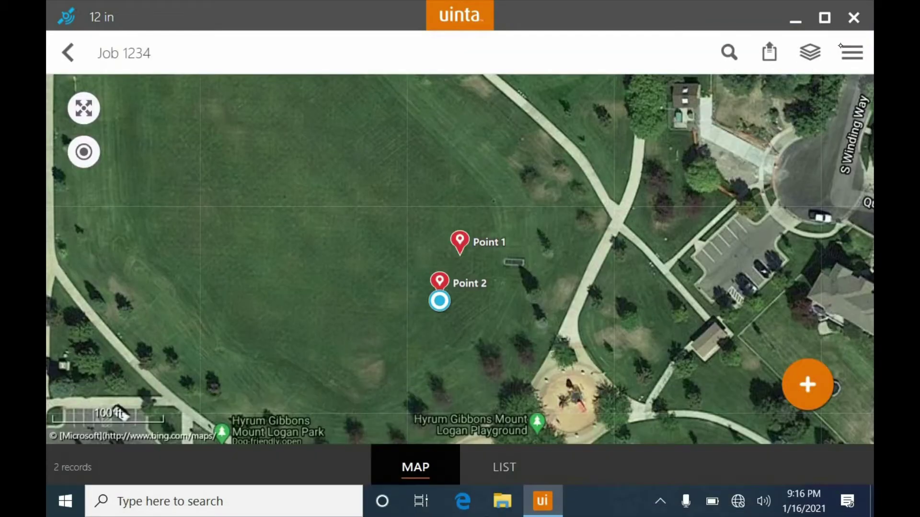
{"action": "left_click", "coordinate": [840, 44]}
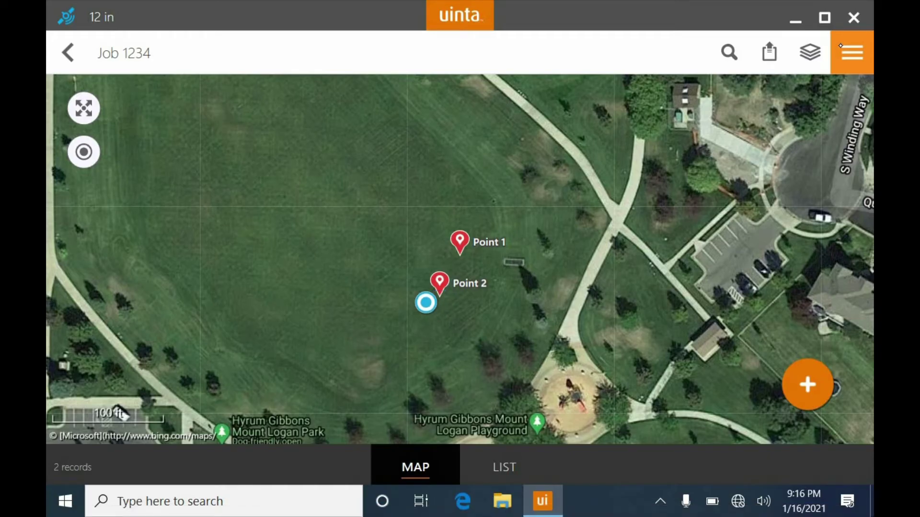
- Start a new line record with manual GPS capture and add its first three vertices at successive GPS positions
{"action": "left_click", "coordinate": [816, 384]}
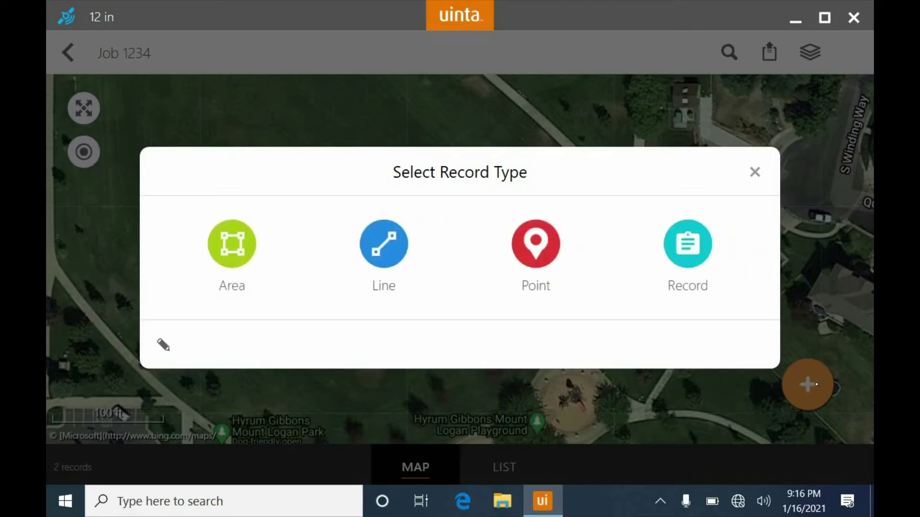
{"action": "left_click", "coordinate": [387, 249]}
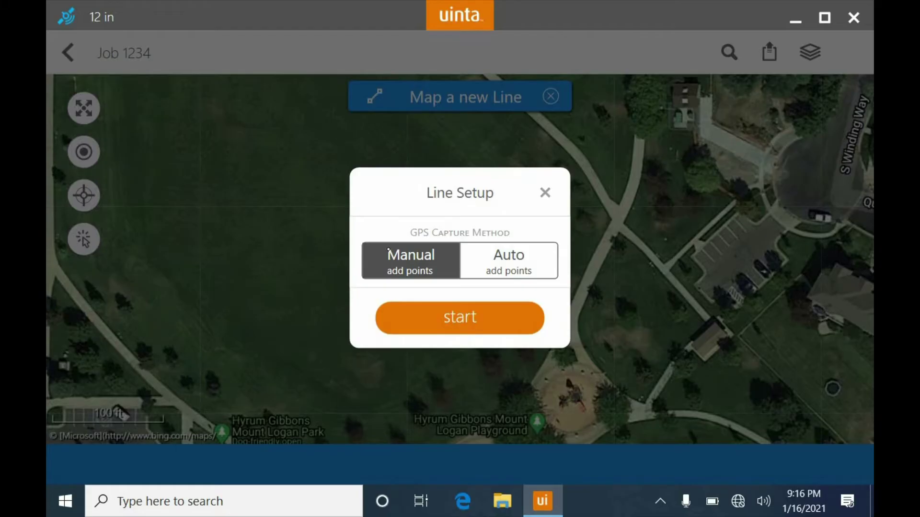
{"action": "left_click", "coordinate": [526, 253]}
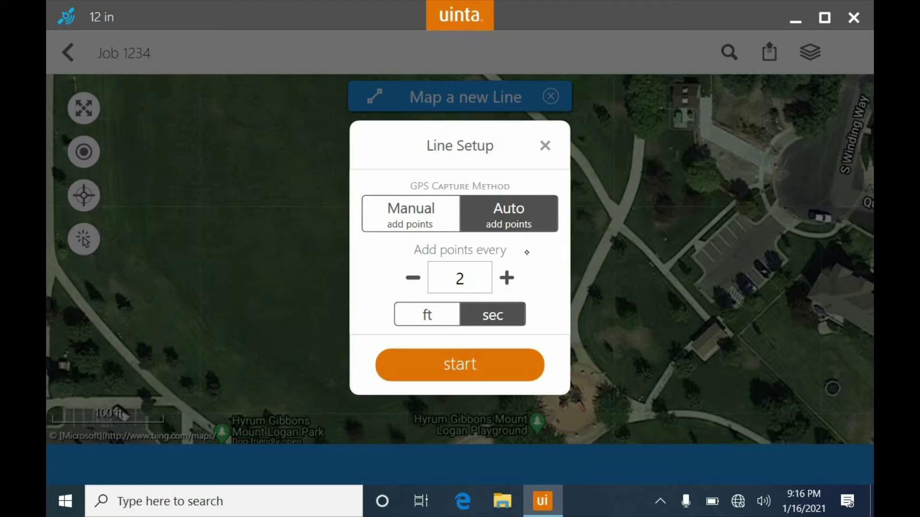
{"action": "left_click", "coordinate": [413, 202]}
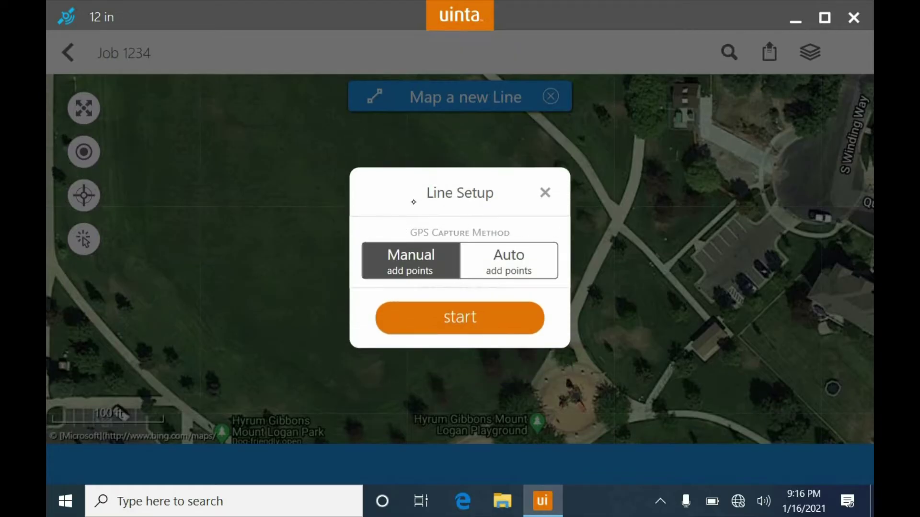
{"action": "left_click", "coordinate": [489, 308]}
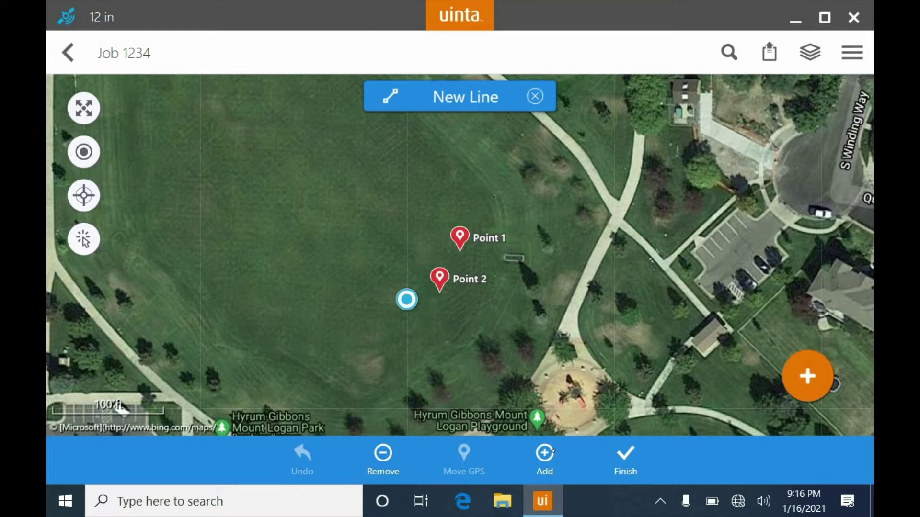
{"action": "left_click", "coordinate": [551, 452]}
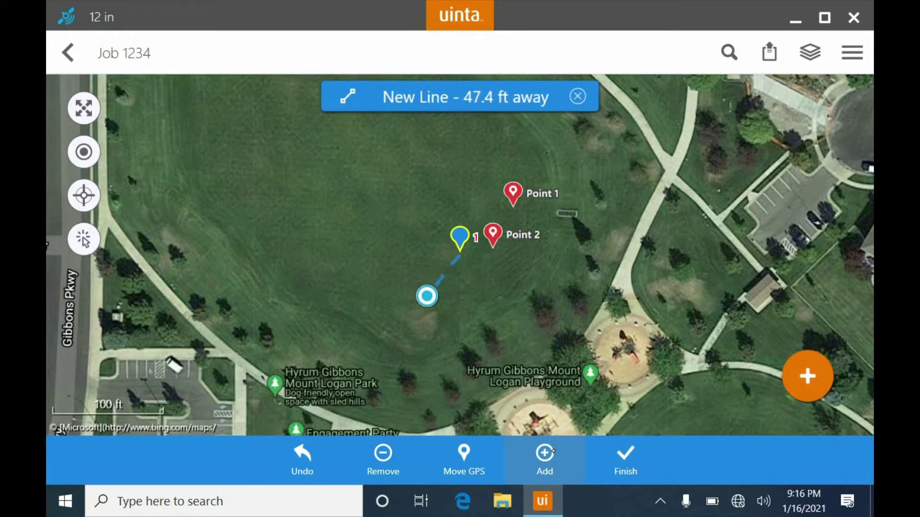
{"action": "left_click", "coordinate": [551, 450]}
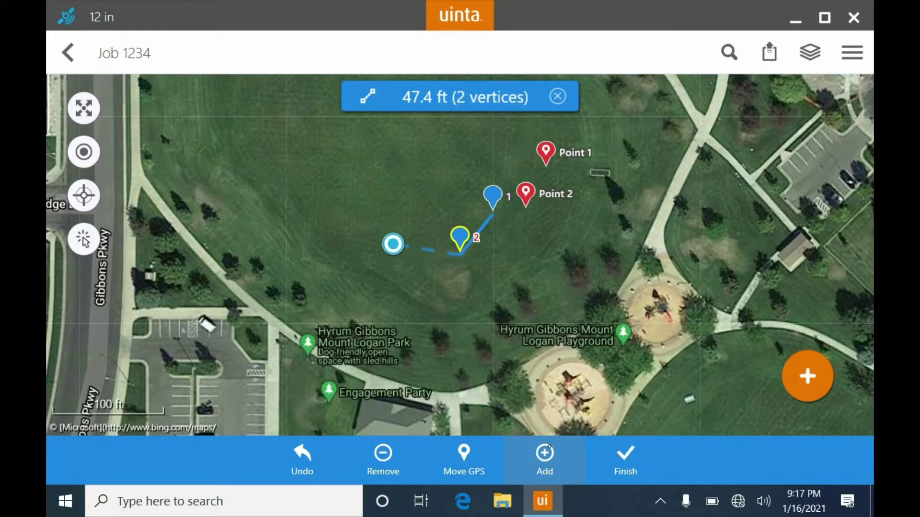
{"action": "left_click", "coordinate": [549, 447]}
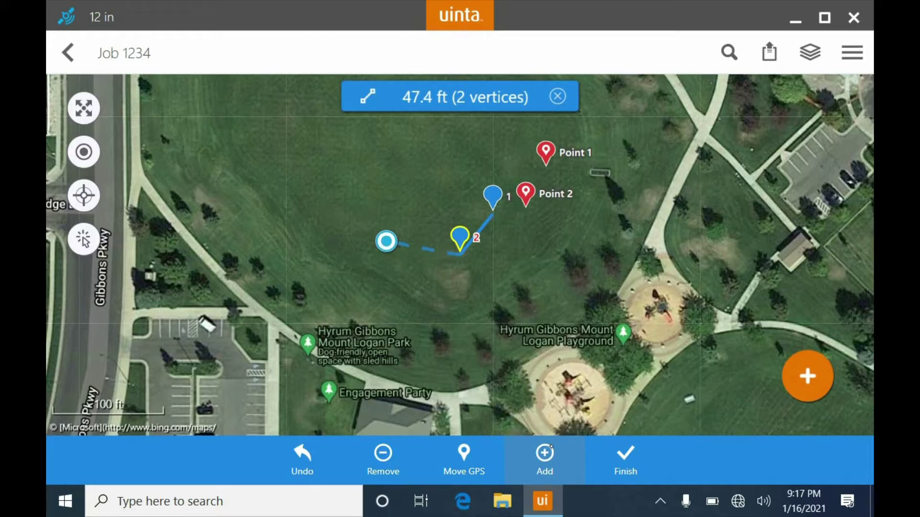
- Add a point record at the third line vertex with the description "valve" and save it while the line stays open
{"action": "left_click", "coordinate": [813, 373]}
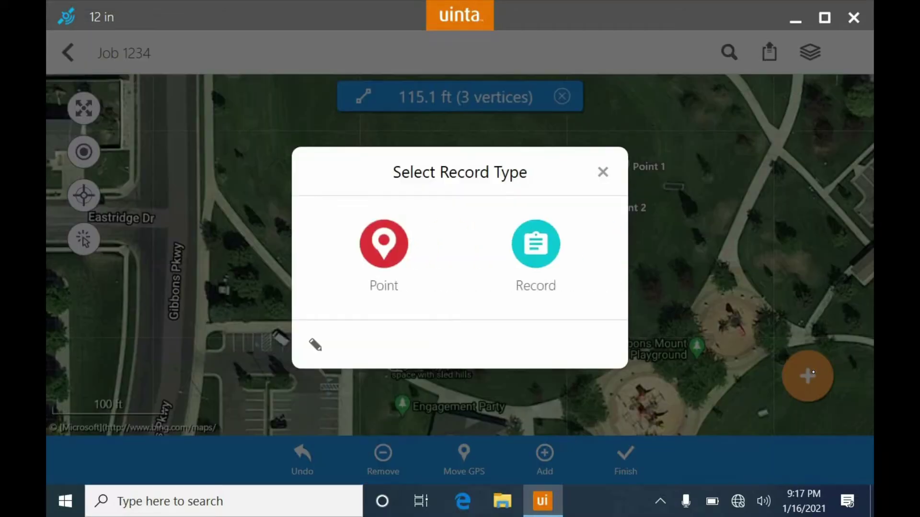
{"action": "left_click", "coordinate": [383, 244]}
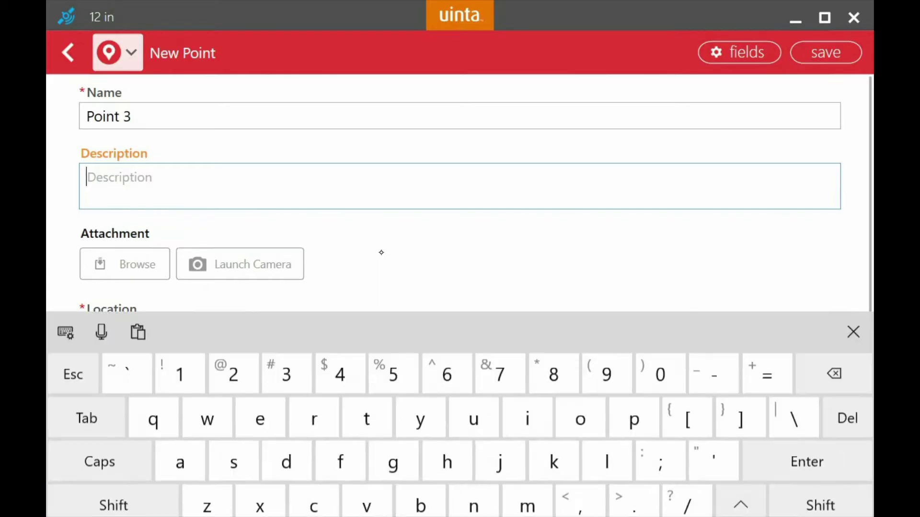
{"action": "type", "text": "va"}
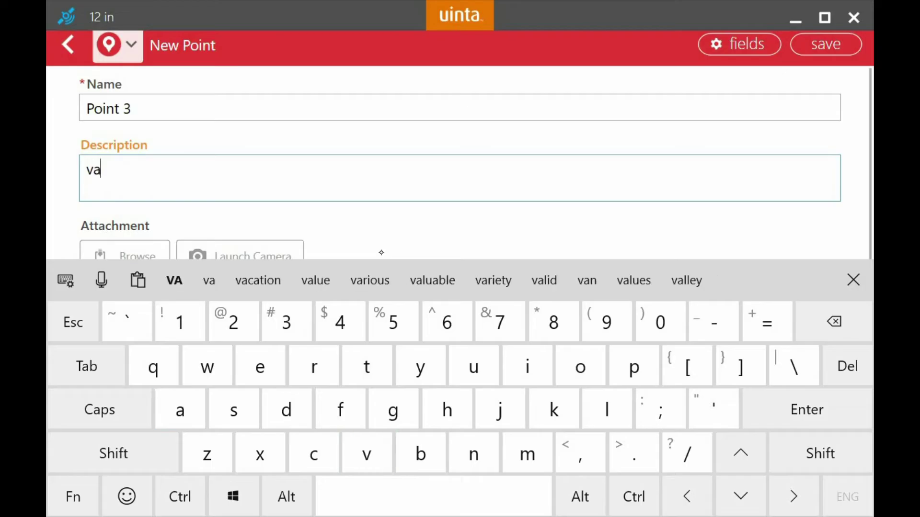
{"action": "type", "text": "lve"}
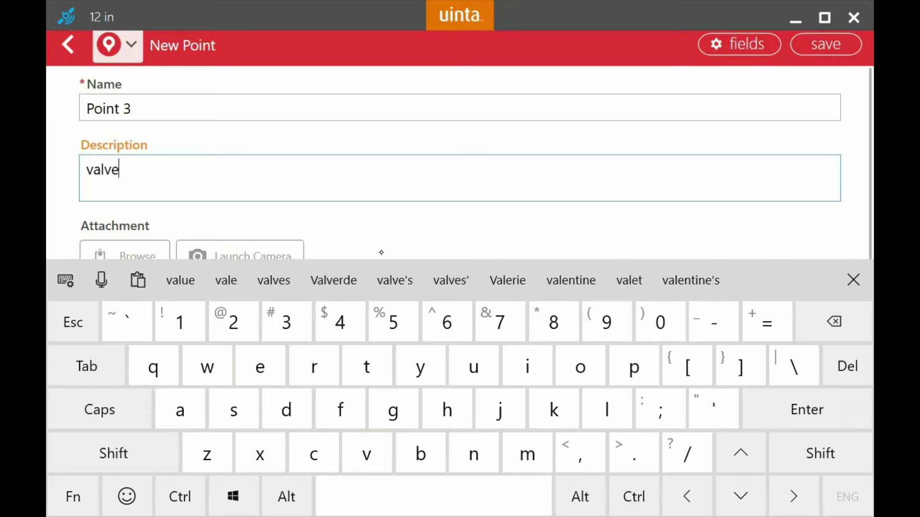
{"action": "left_click", "coordinate": [853, 280]}
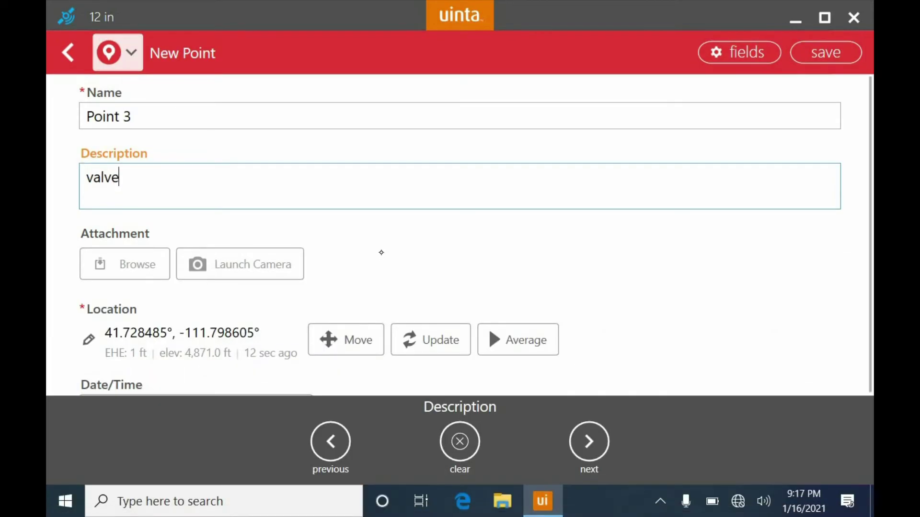
{"action": "left_click", "coordinate": [837, 52]}
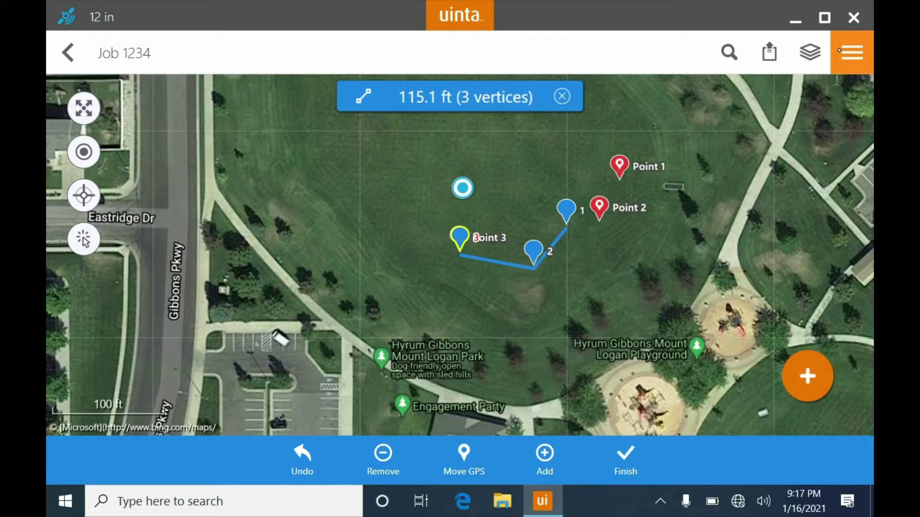
- Complete the line with a fourth vertex and save it without a description, and view the record details of Point 3
{"action": "left_click", "coordinate": [559, 451]}
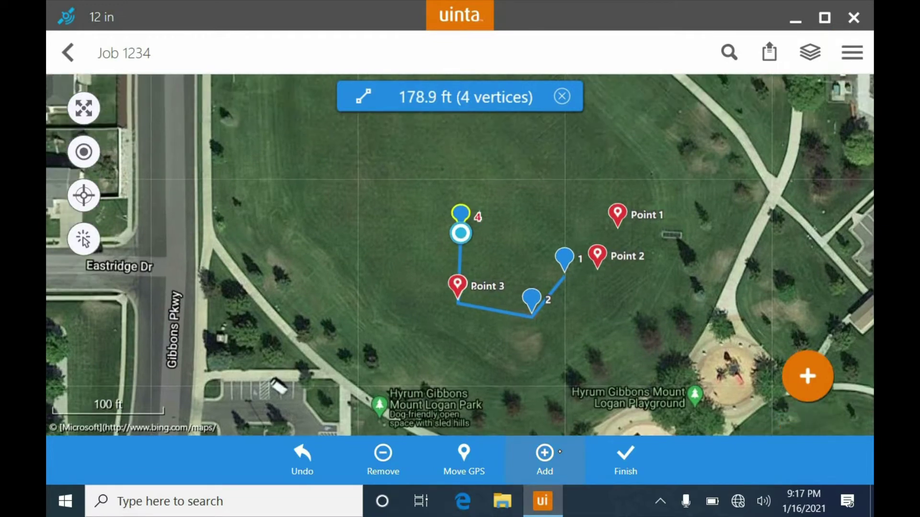
{"action": "left_click", "coordinate": [638, 450]}
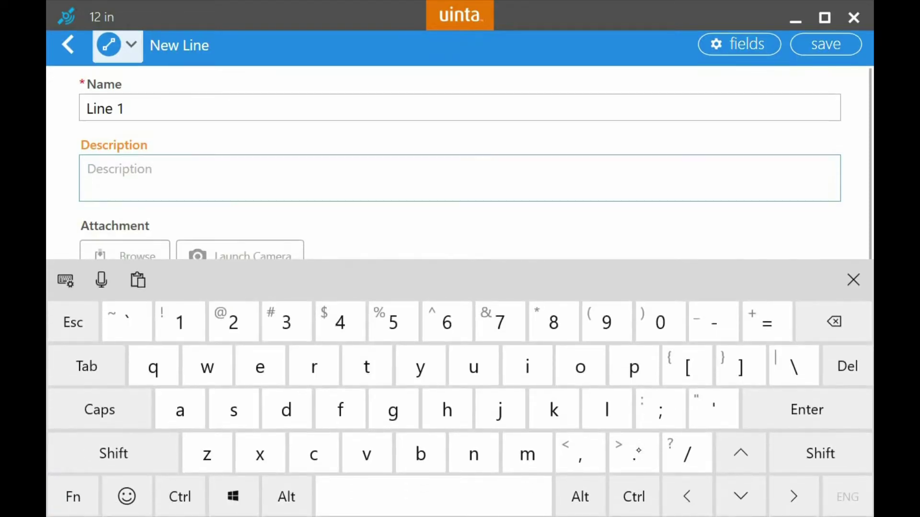
{"action": "left_click", "coordinate": [844, 45]}
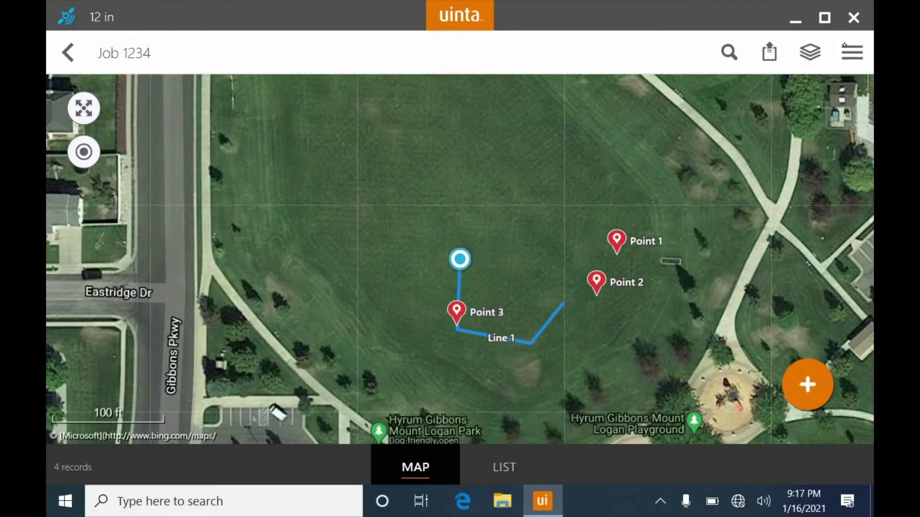
{"action": "left_click", "coordinate": [485, 309]}
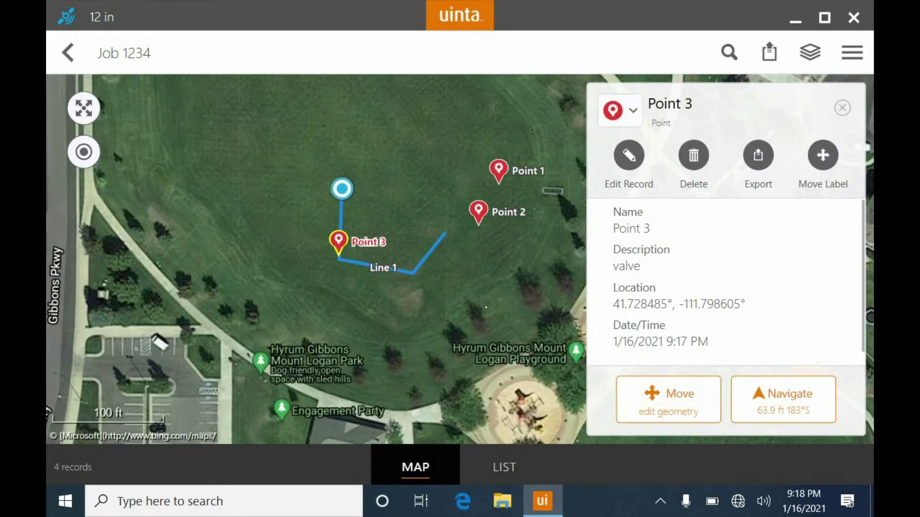
{"action": "left_click", "coordinate": [850, 113]}
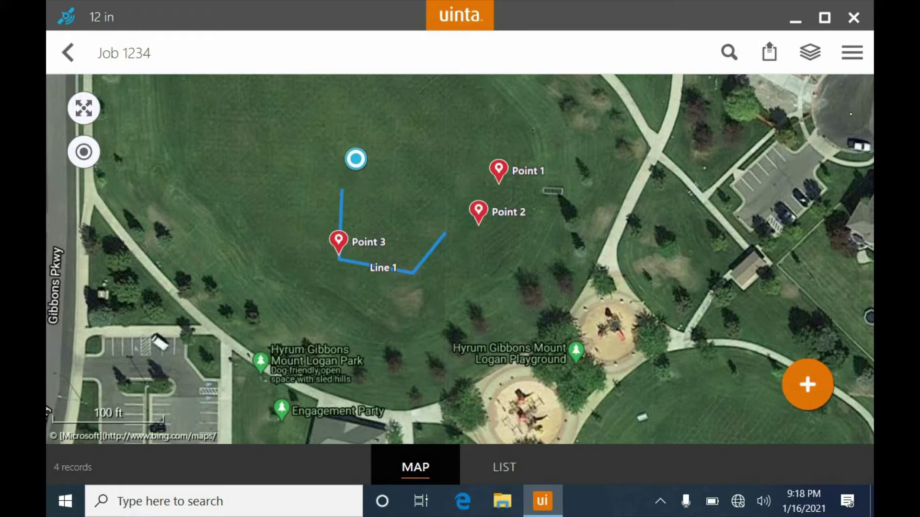
- Map a new area with manual GPS capture, adding four vertices at successive GPS positions, and save it without a description
{"action": "left_click", "coordinate": [812, 387]}
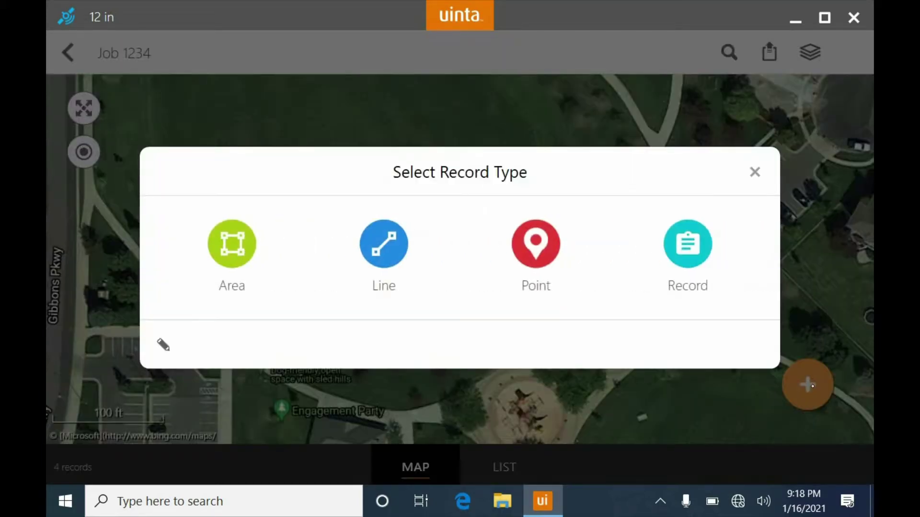
{"action": "left_click", "coordinate": [254, 253]}
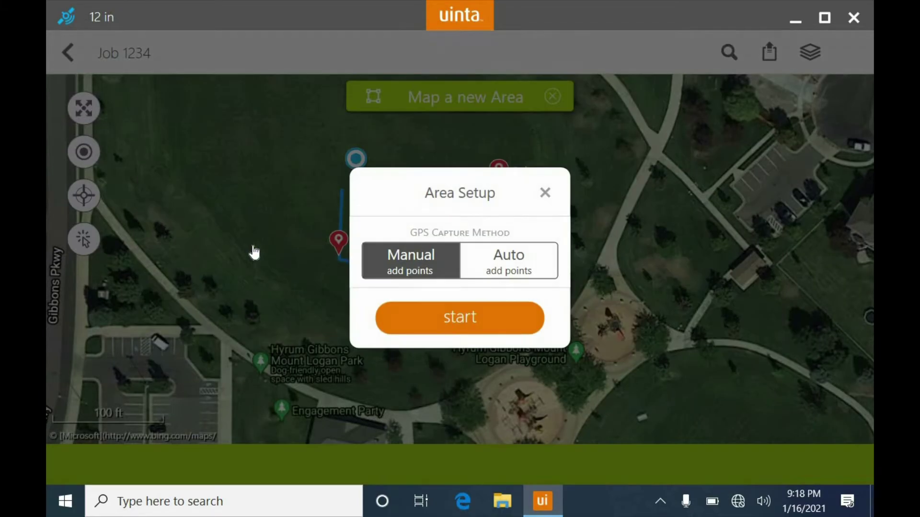
{"action": "left_click", "coordinate": [460, 317]}
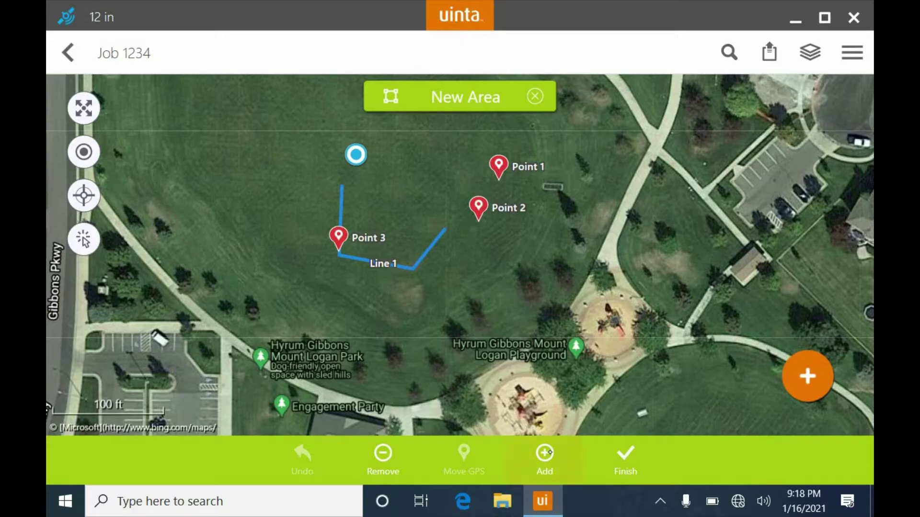
{"action": "left_click", "coordinate": [546, 453]}
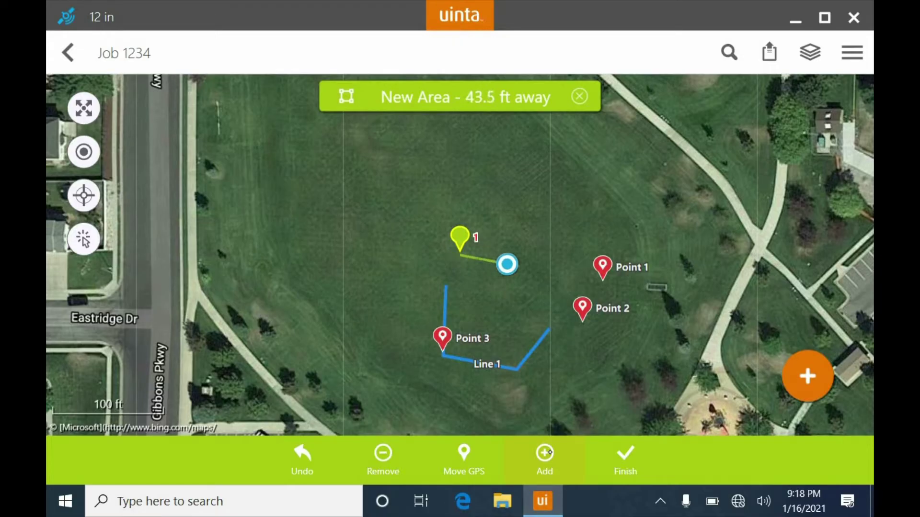
{"action": "left_click", "coordinate": [549, 453]}
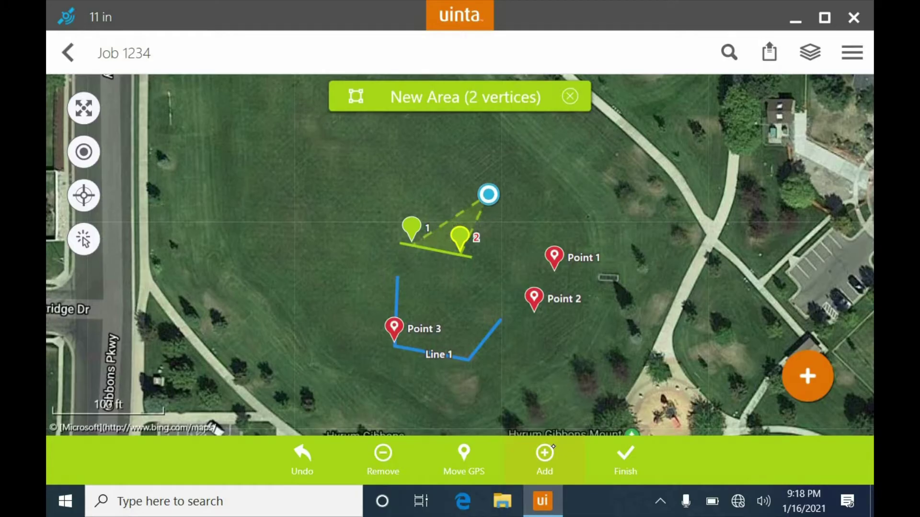
{"action": "left_click", "coordinate": [546, 451]}
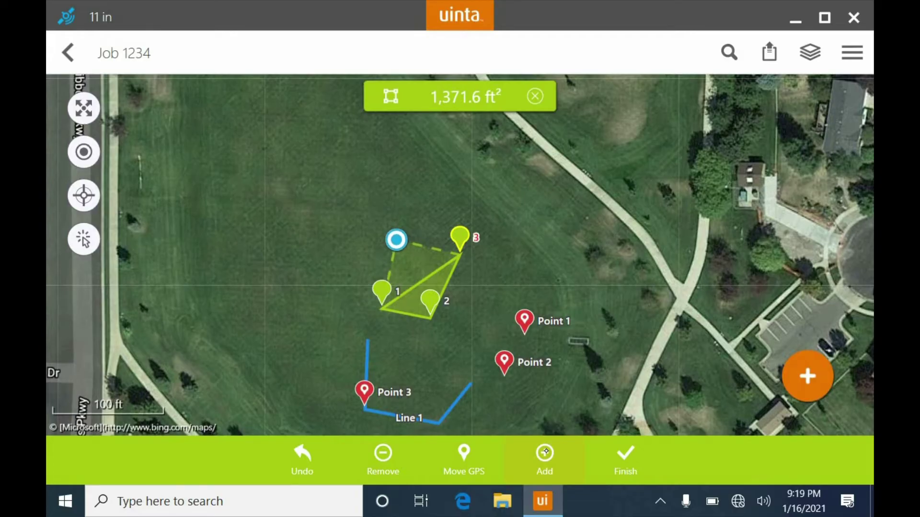
{"action": "left_click", "coordinate": [545, 454]}
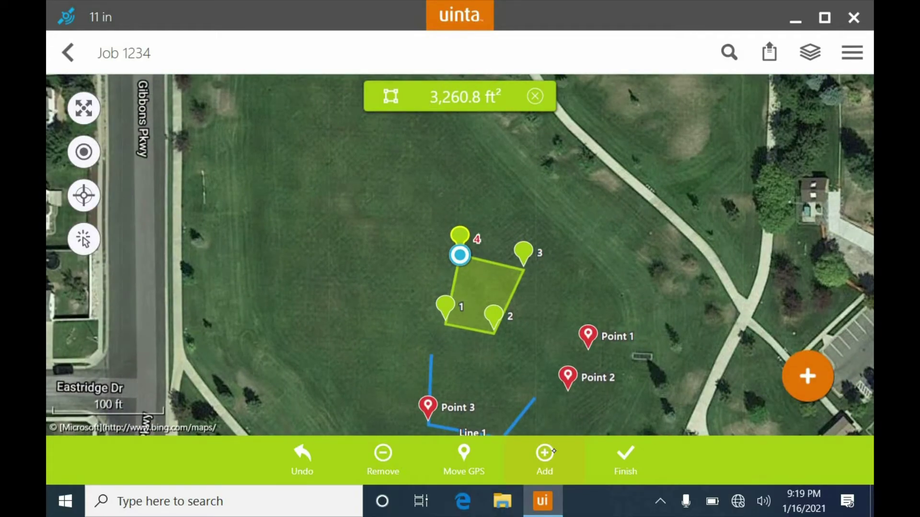
{"action": "left_click", "coordinate": [627, 451]}
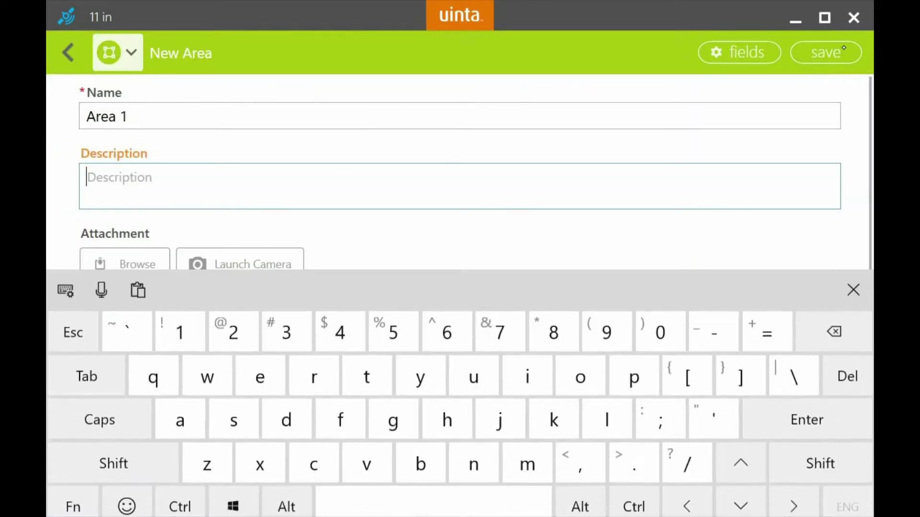
{"action": "left_click", "coordinate": [843, 48]}
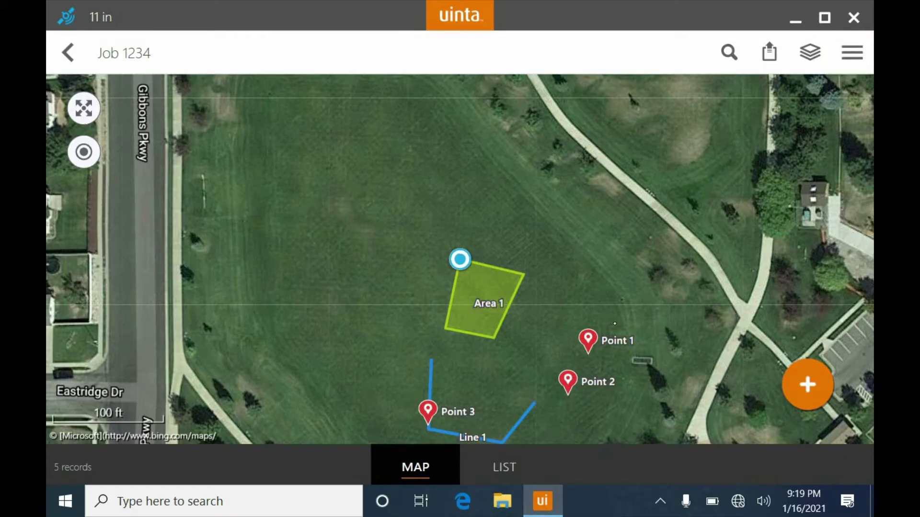
{"action": "left_click", "coordinate": [588, 341]}
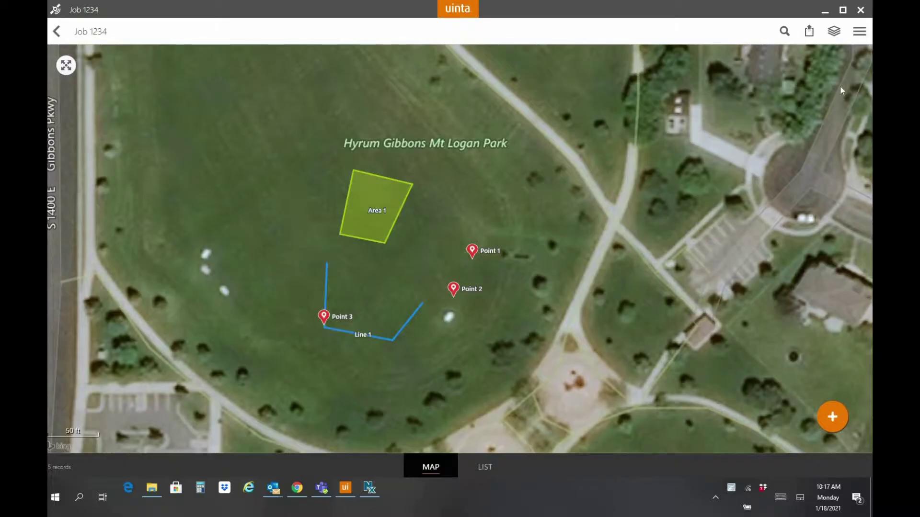
- Switch the labels of all record types off and on in the map layers, and show only the Point records
{"action": "left_click", "coordinate": [834, 33]}
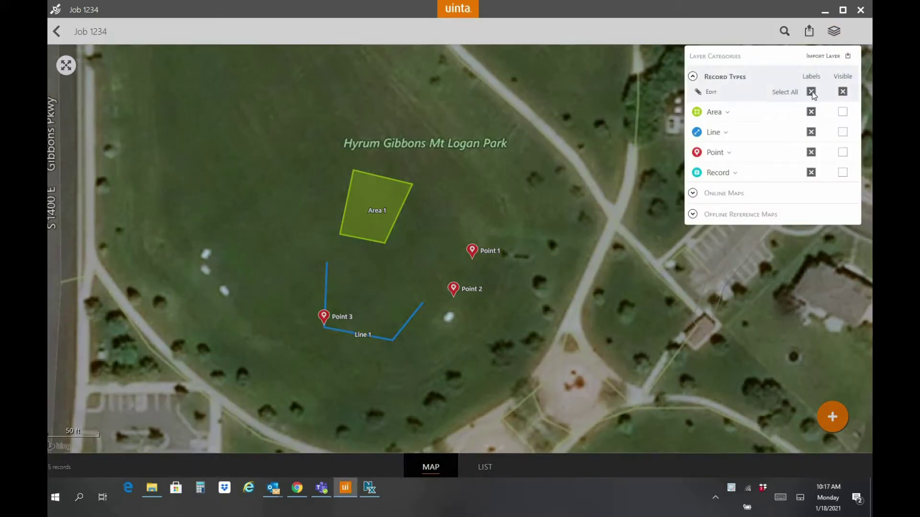
{"action": "left_click", "coordinate": [811, 92]}
{"action": "left_click", "coordinate": [811, 92]}
{"action": "left_click", "coordinate": [843, 153]}
{"action": "left_click", "coordinate": [641, 190]}
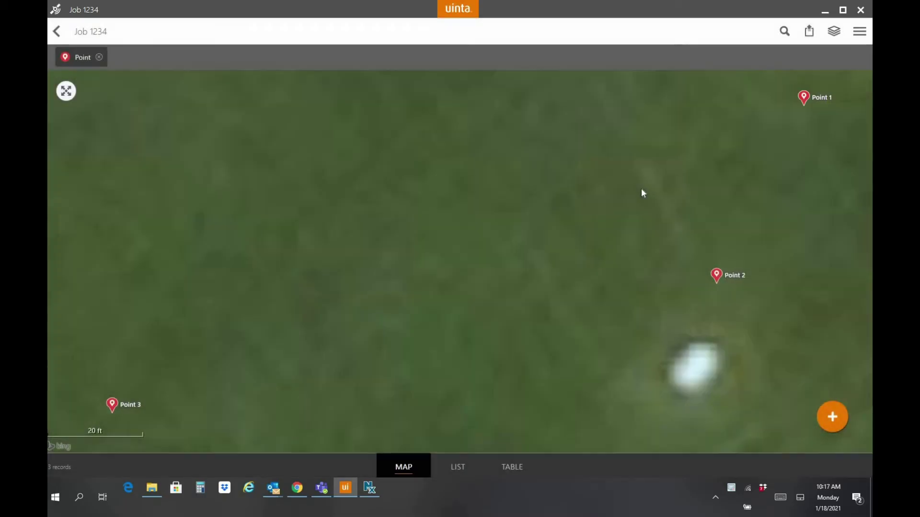
{"action": "scroll", "coordinate": [642, 192], "scroll_direction": "down", "scroll_amount": 3}
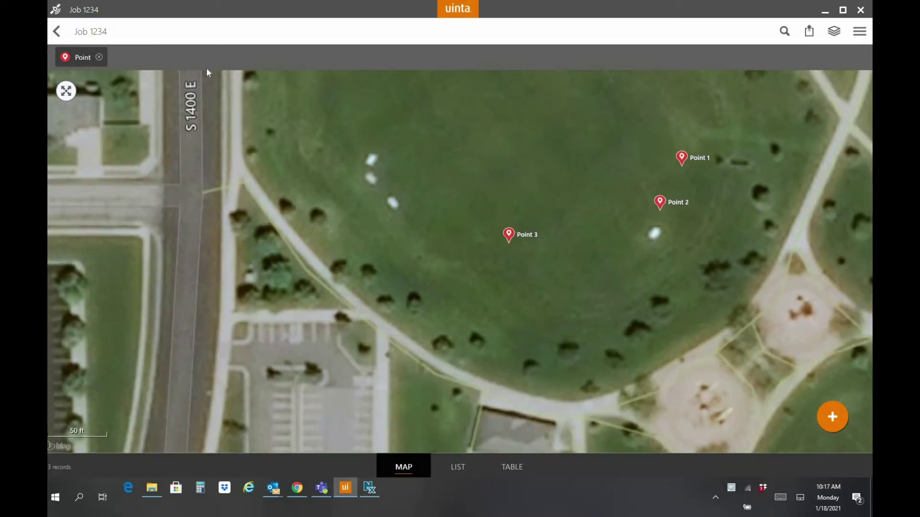
- Remove the Point filter, fit all records in the map view, and return to the Projects list
{"action": "left_click", "coordinate": [99, 57]}
{"action": "left_click", "coordinate": [131, 57]}
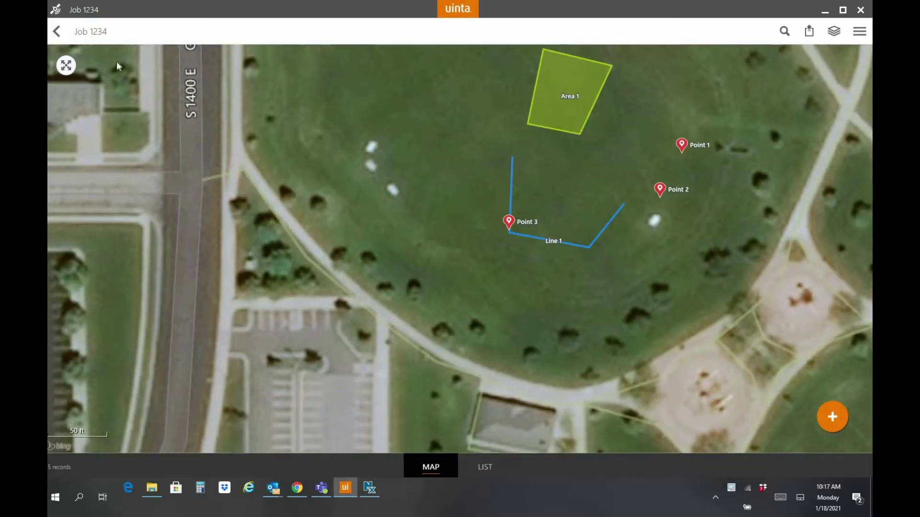
{"action": "left_click", "coordinate": [66, 65]}
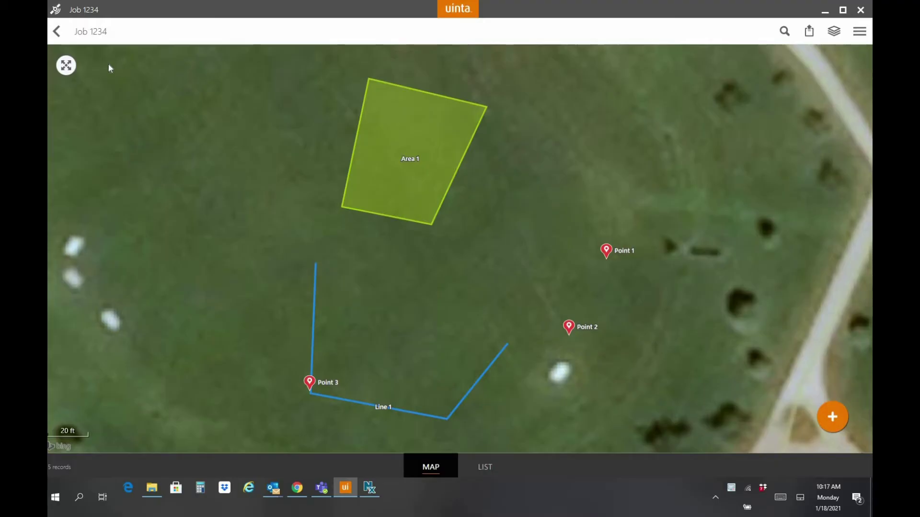
{"action": "left_click", "coordinate": [63, 40]}
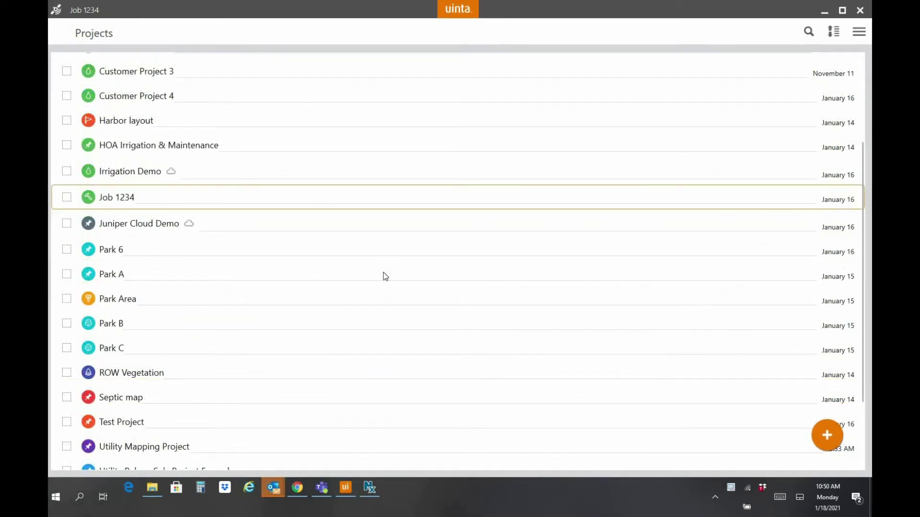
- Examine the custom templates offered for a new device-only project, and close the project setup without creating anything
{"action": "left_click", "coordinate": [827, 435]}
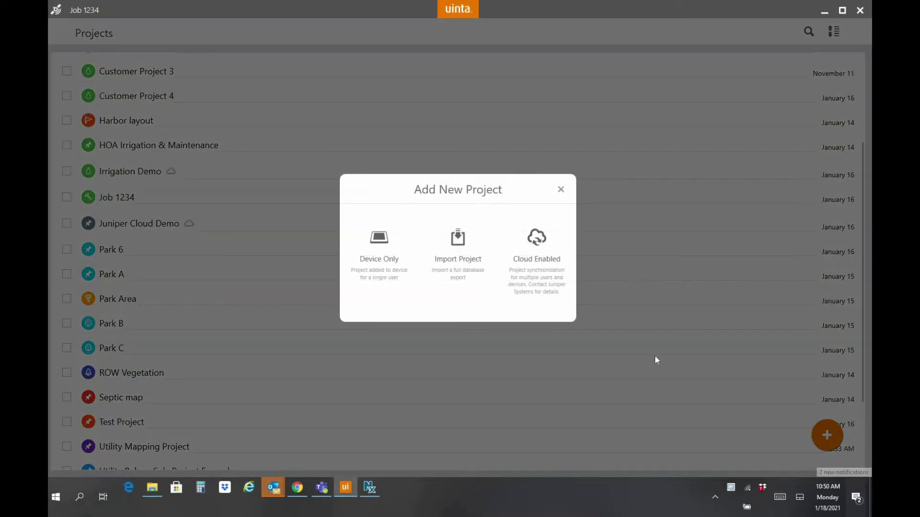
{"action": "left_click", "coordinate": [376, 253]}
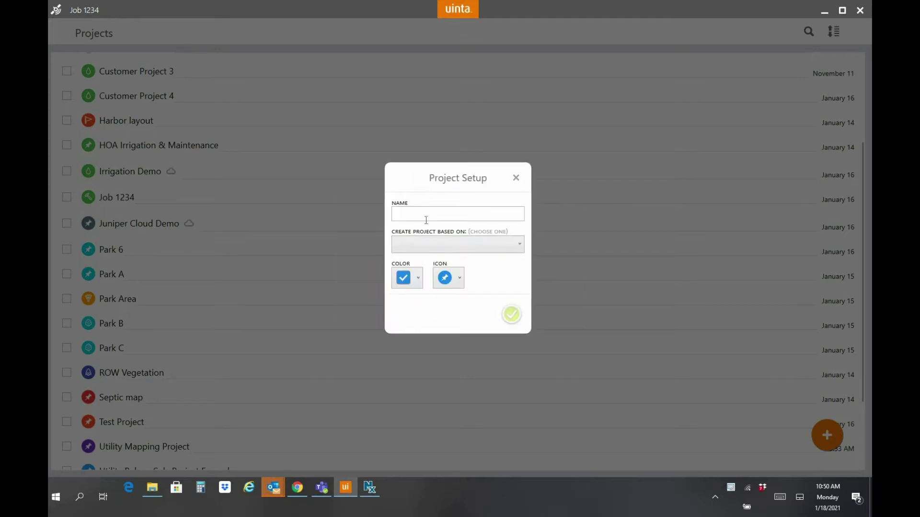
{"action": "left_click", "coordinate": [447, 246]}
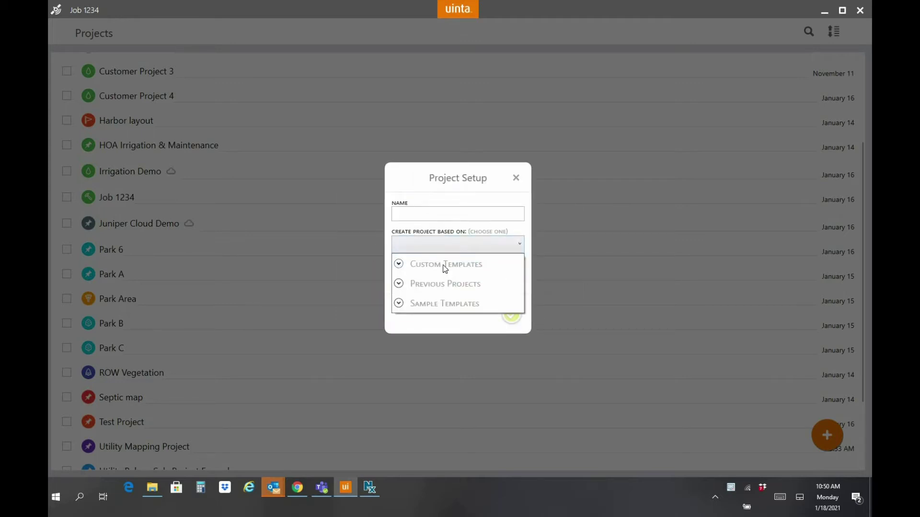
{"action": "left_click", "coordinate": [445, 267]}
{"action": "scroll", "coordinate": [451, 342], "scroll_direction": "down", "scroll_amount": 5}
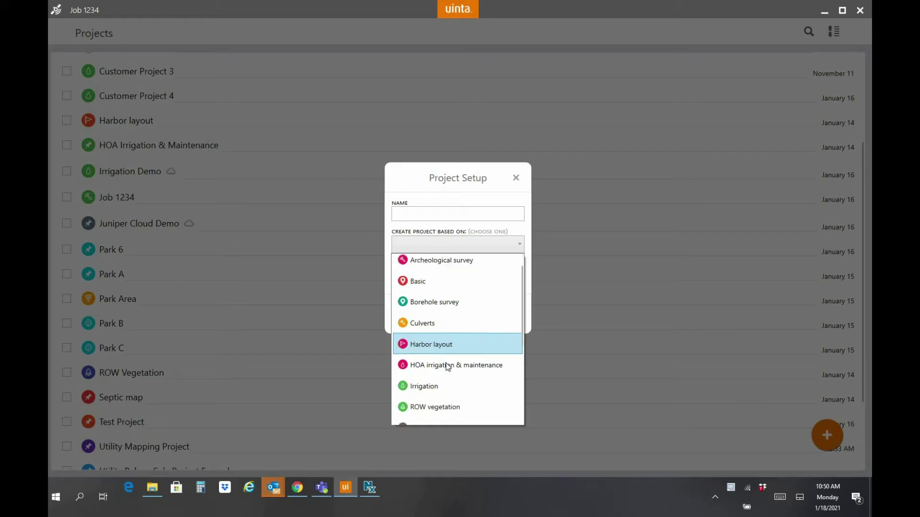
{"action": "scroll", "coordinate": [442, 404], "scroll_direction": "down", "scroll_amount": 1}
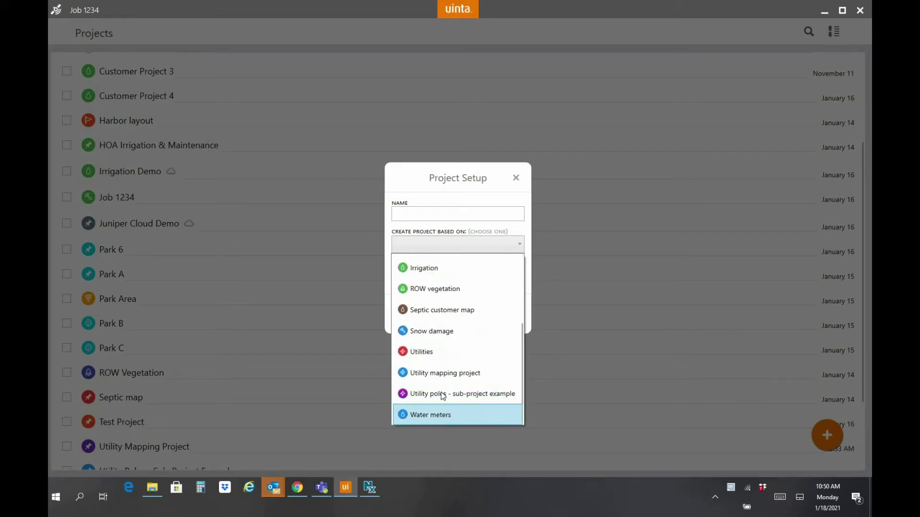
{"action": "scroll", "coordinate": [441, 352], "scroll_direction": "up", "scroll_amount": 1}
{"action": "left_click", "coordinate": [515, 181]}
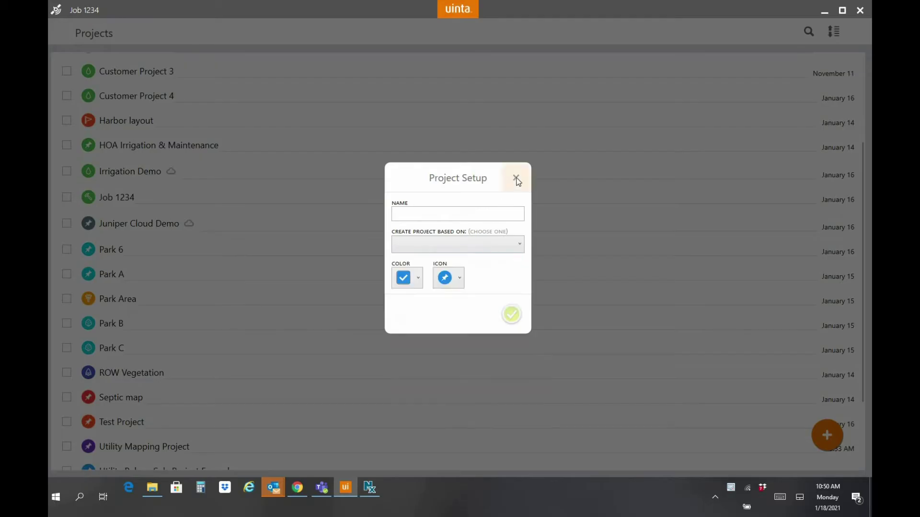
{"action": "left_click", "coordinate": [516, 181]}
- Search the project list for "Uti" and open the Utility Mapping Project
{"action": "left_click", "coordinate": [808, 32]}
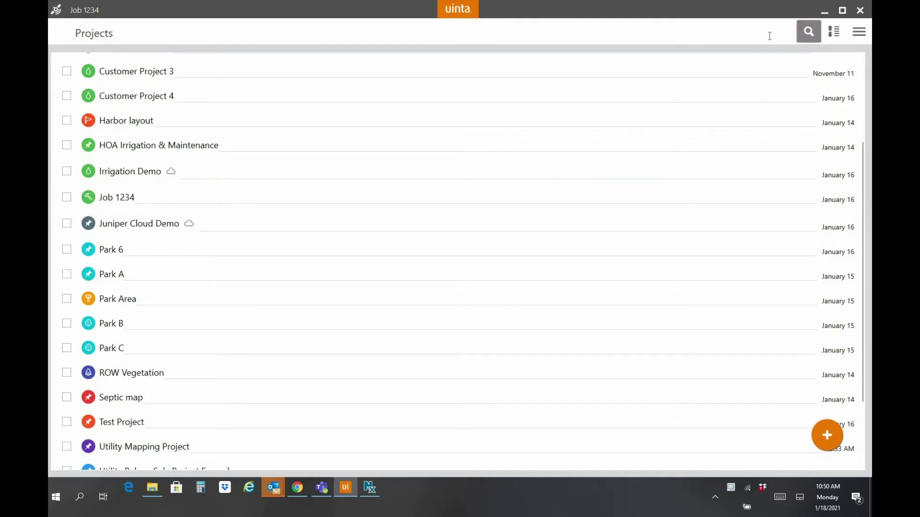
{"action": "type", "text": "Uti"}
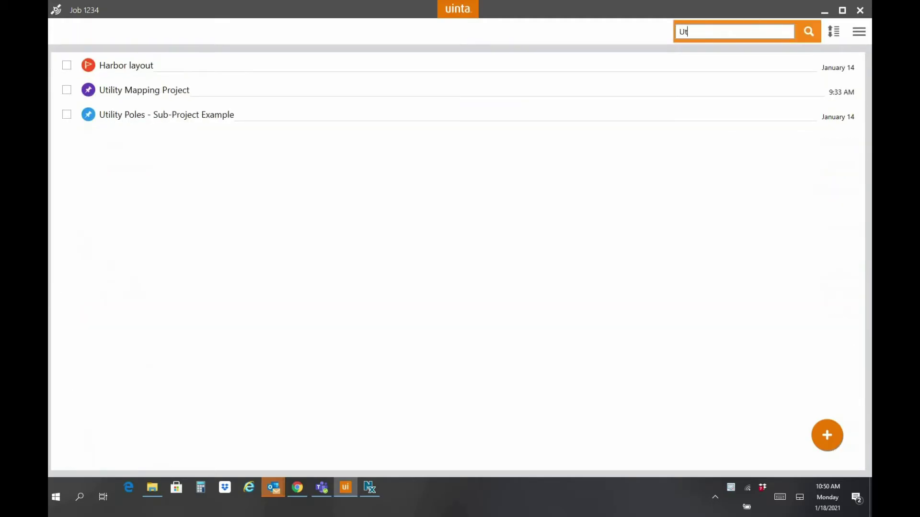
{"action": "left_click", "coordinate": [457, 67]}
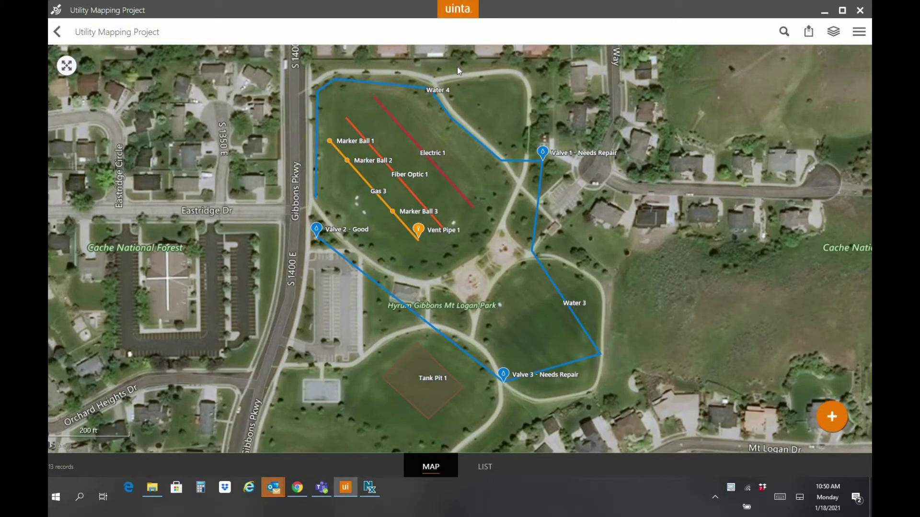
- Examine the record types available for a new record under Utility Lines and under the Gas group of Utility Points
{"action": "left_click", "coordinate": [836, 422]}
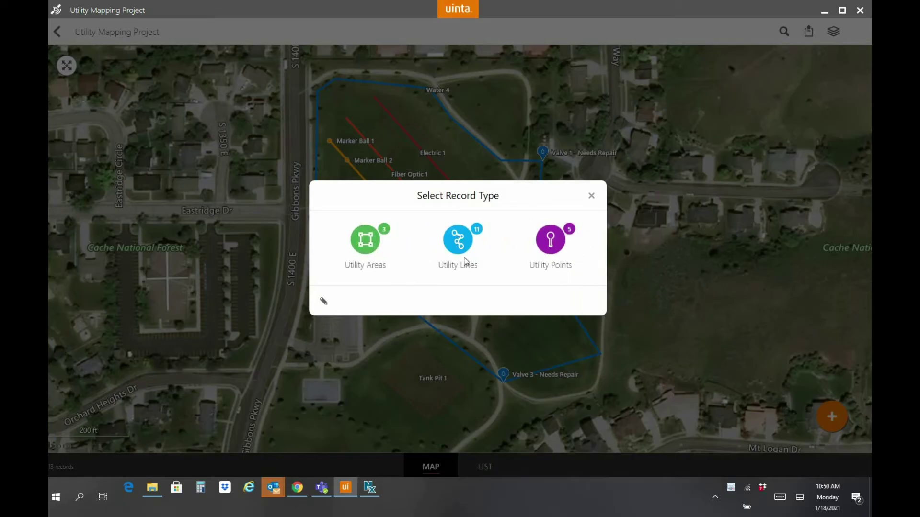
{"action": "left_click", "coordinate": [463, 258]}
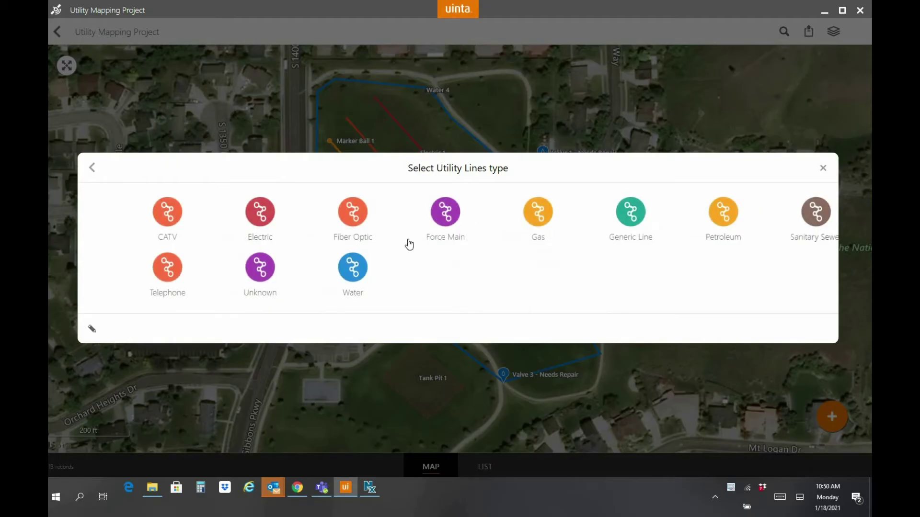
{"action": "left_click", "coordinate": [92, 167]}
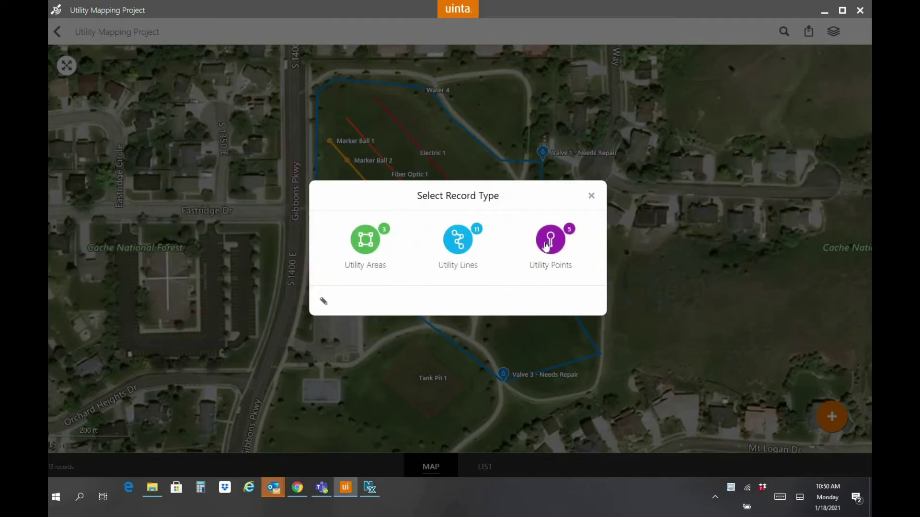
{"action": "left_click", "coordinate": [550, 242]}
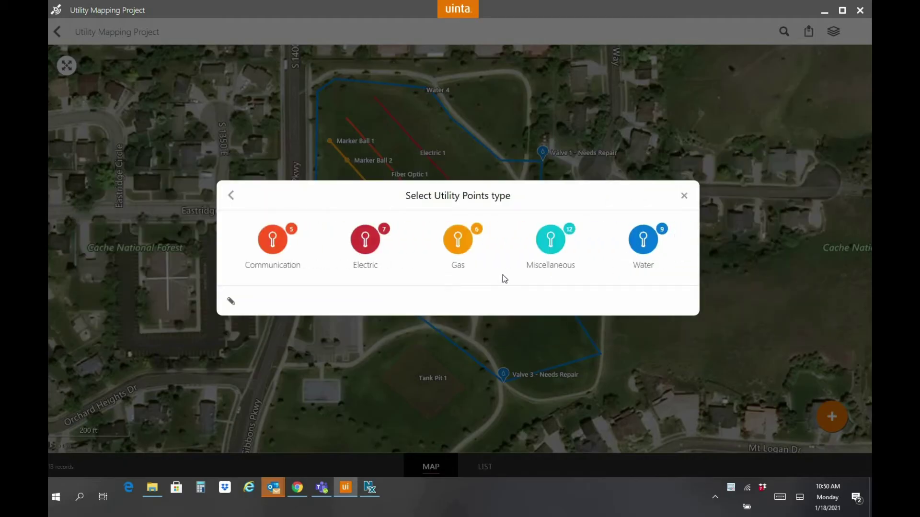
{"action": "left_click", "coordinate": [458, 241]}
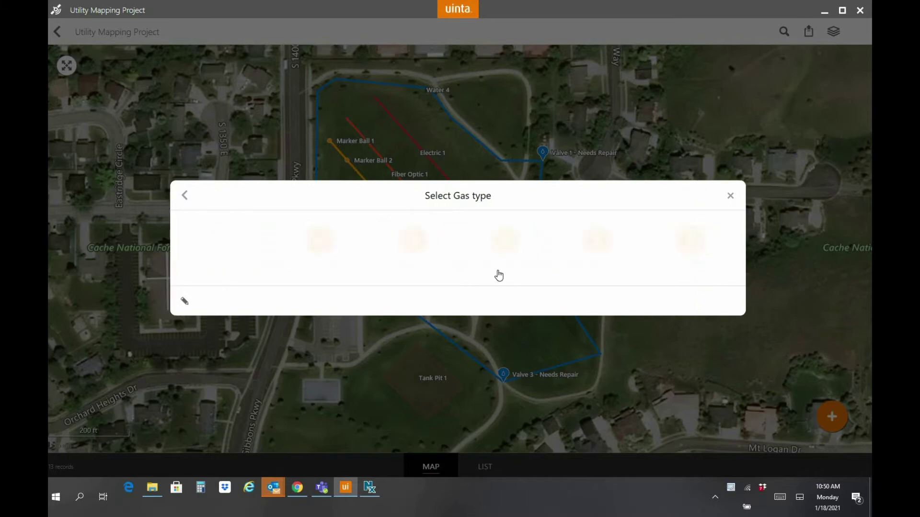
{"action": "left_click", "coordinate": [188, 196]}
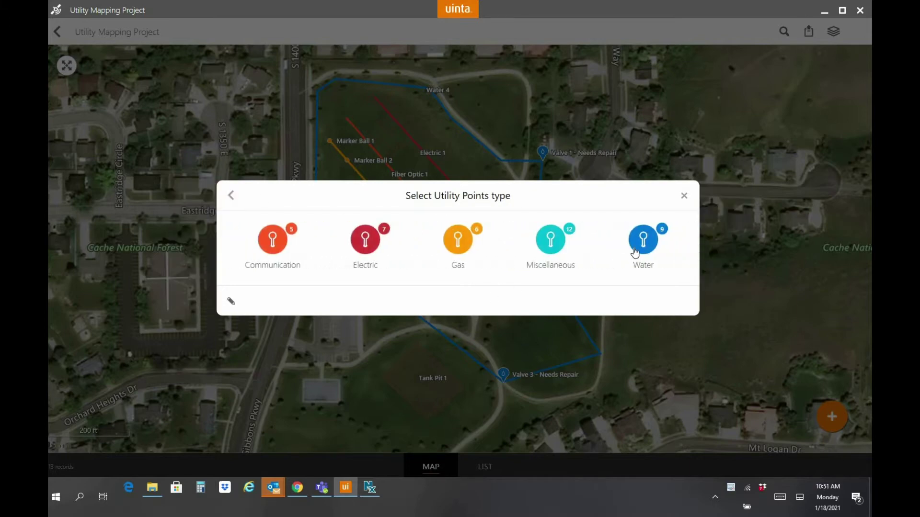
- Set up a new record type in the Water group of Utility Points, named Line Damage and based on Point
{"action": "left_click", "coordinate": [643, 244]}
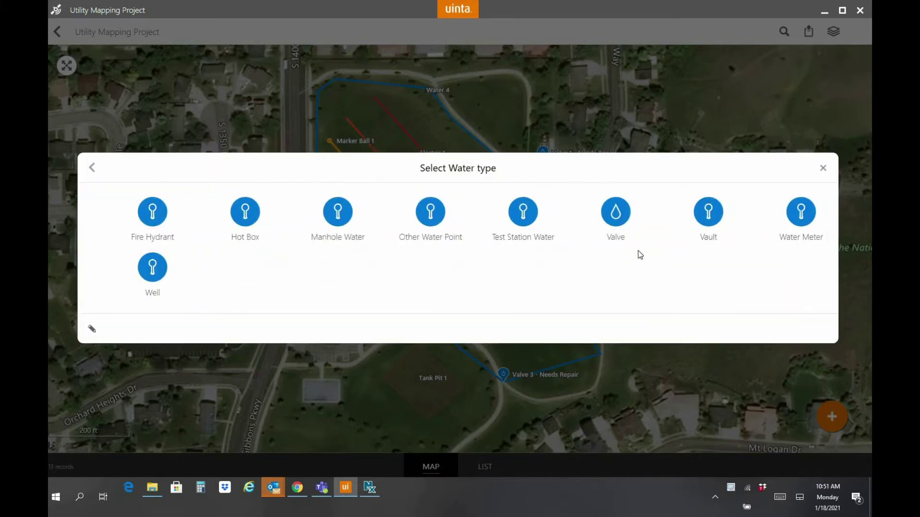
{"action": "left_click", "coordinate": [94, 330]}
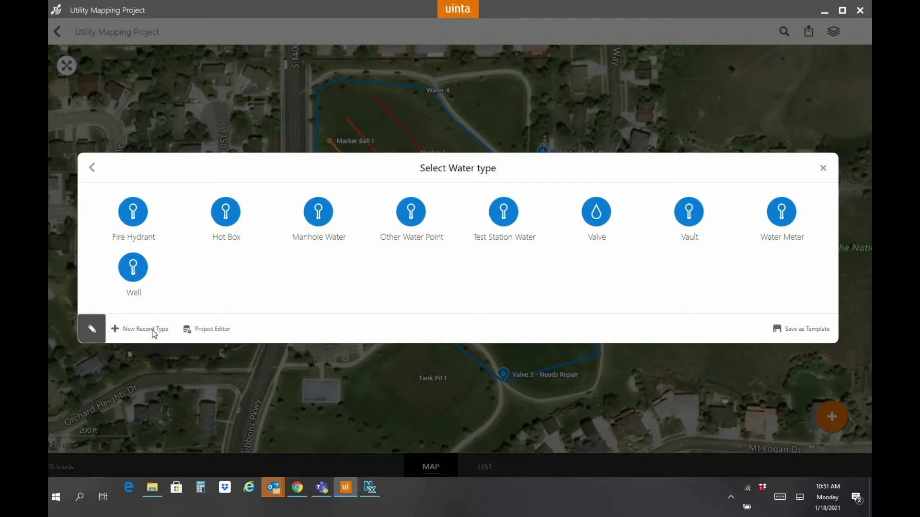
{"action": "left_click", "coordinate": [128, 330]}
{"action": "left_click", "coordinate": [408, 214]}
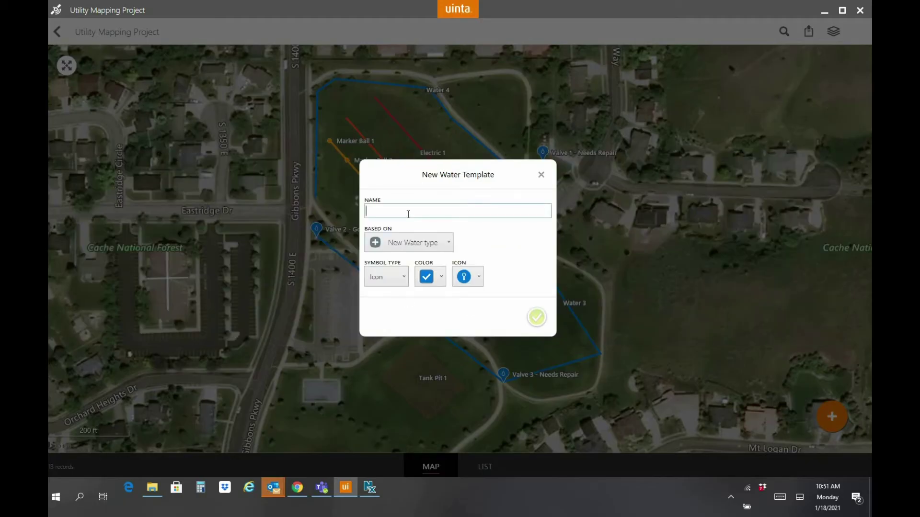
{"action": "type", "text": "Line Damage"}
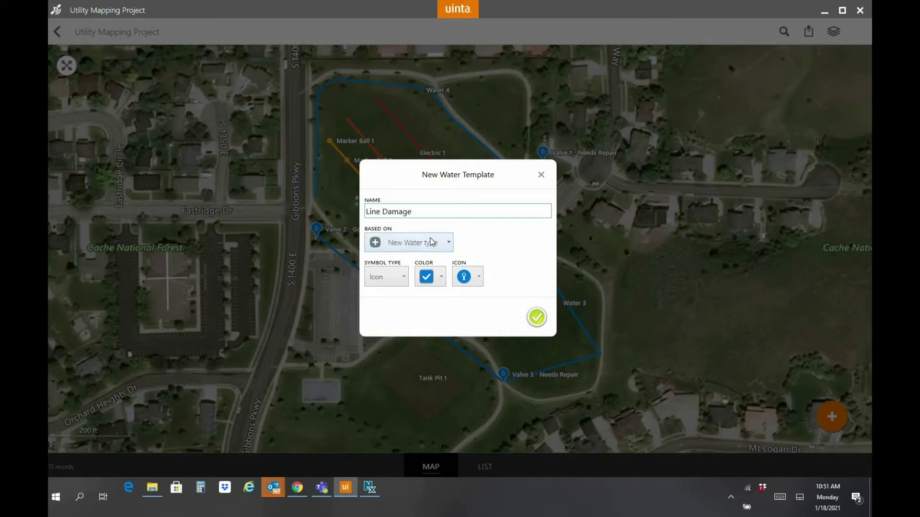
{"action": "left_click", "coordinate": [426, 242]}
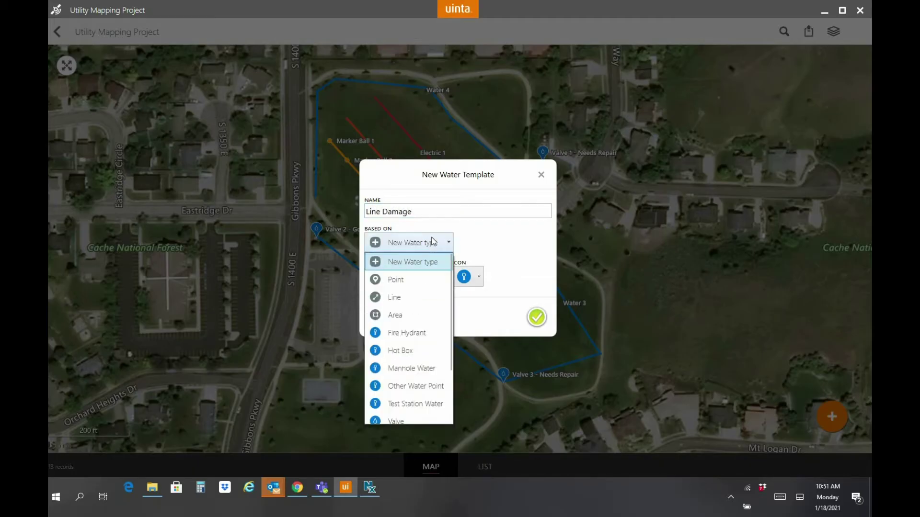
{"action": "left_click", "coordinate": [424, 280]}
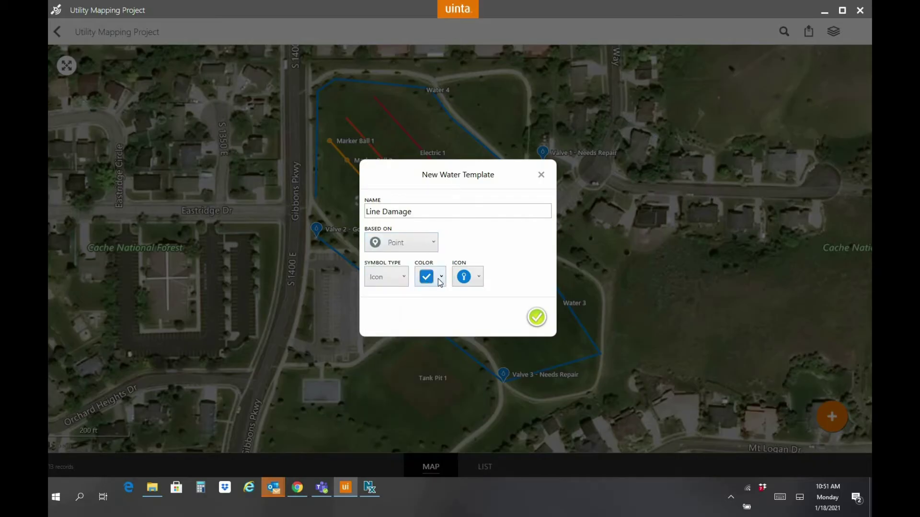
- Give the Line Damage record type a red X shape as its symbol and create it
{"action": "left_click", "coordinate": [434, 277]}
{"action": "left_click", "coordinate": [325, 297]}
{"action": "left_click", "coordinate": [391, 278]}
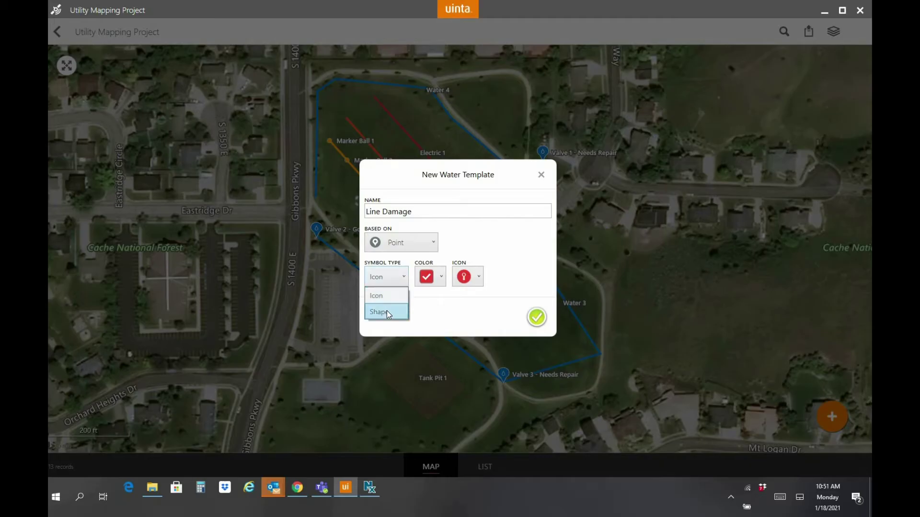
{"action": "left_click", "coordinate": [383, 312]}
{"action": "left_click", "coordinate": [483, 280]}
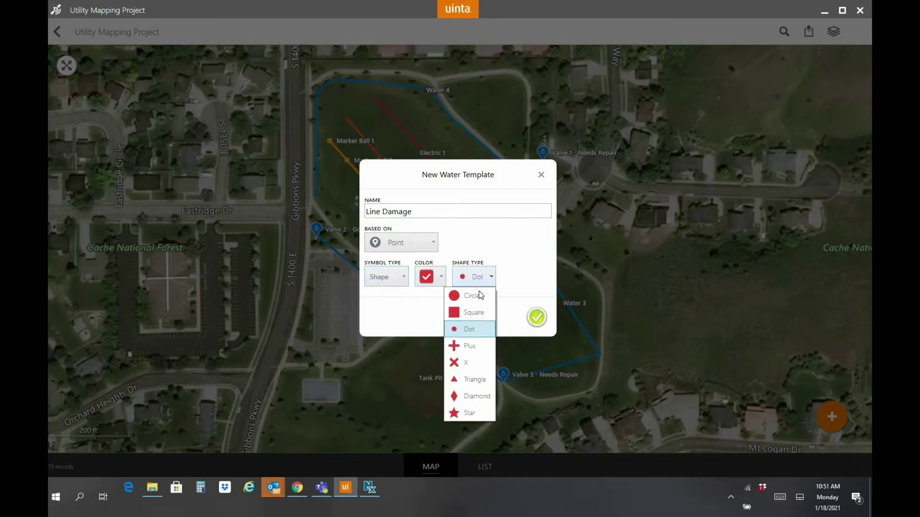
{"action": "left_click", "coordinate": [470, 362]}
{"action": "left_click", "coordinate": [536, 317]}
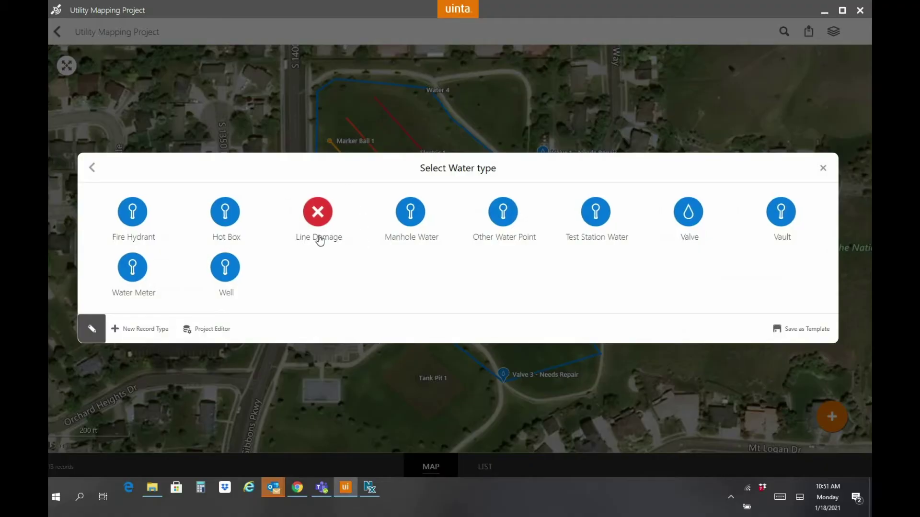
- Add a new Select List field named Damage Type to the Line Damage form
{"action": "left_click", "coordinate": [342, 258]}
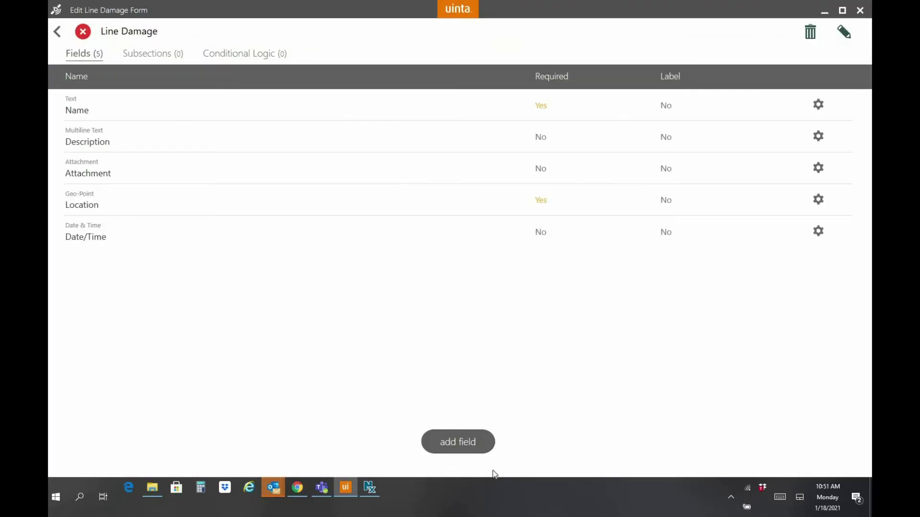
{"action": "left_click", "coordinate": [458, 441]}
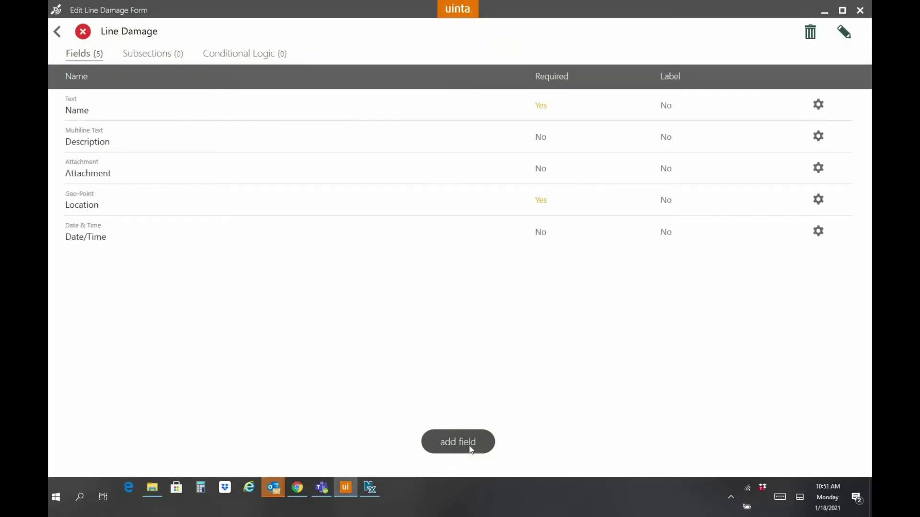
{"action": "double_click", "coordinate": [473, 368]}
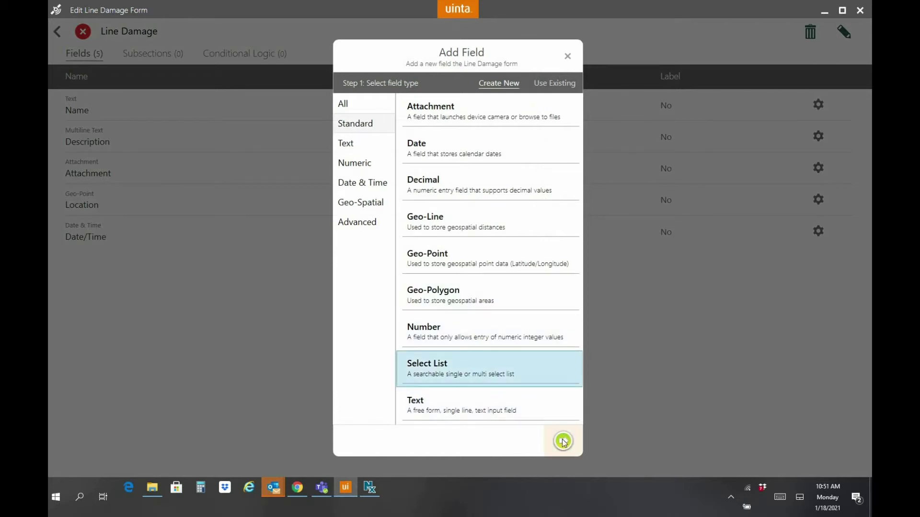
{"action": "left_click", "coordinate": [490, 110]}
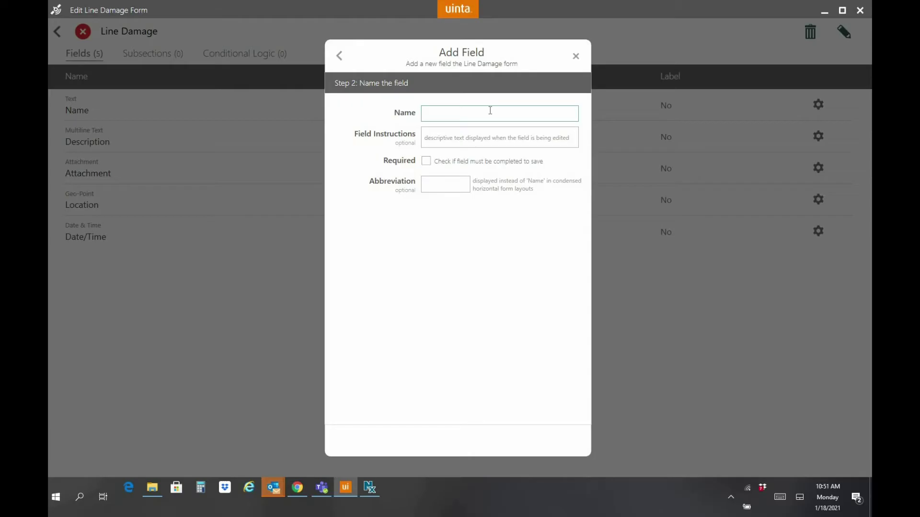
{"action": "type", "text": "Damage Type"}
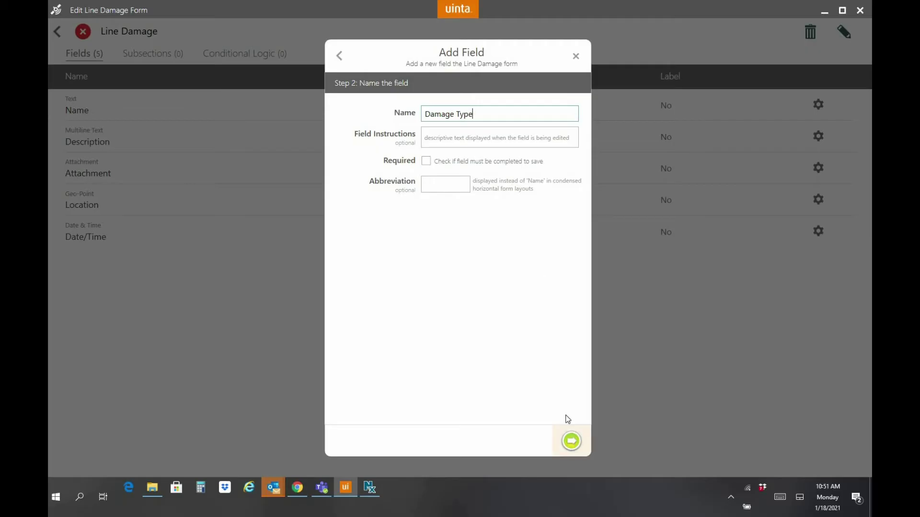
{"action": "left_click", "coordinate": [571, 441]}
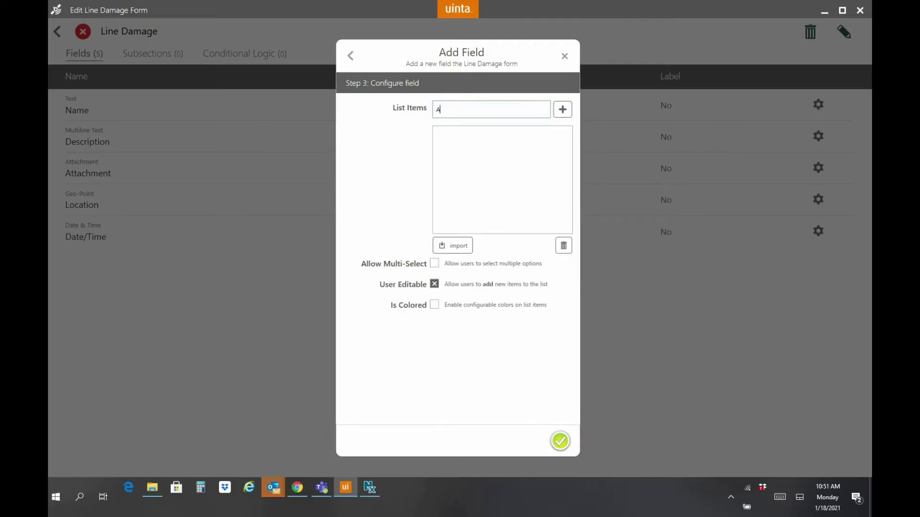
- Enter the list items A, B and C for the Damage Type field and save the field
{"action": "type", "text": "A"}
{"action": "key", "text": "Return"}
{"action": "type", "text": "B"}
{"action": "key", "text": "Return"}
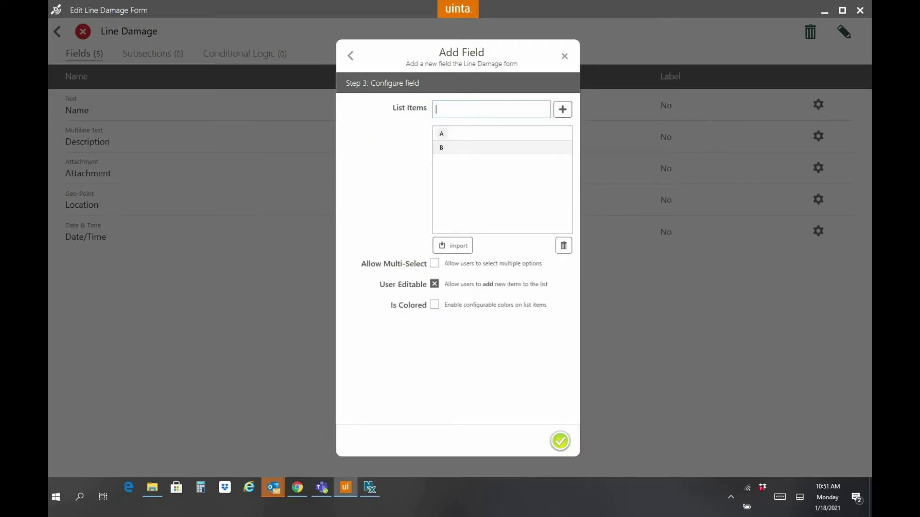
{"action": "type", "text": "c"}
{"action": "key", "text": "Return"}
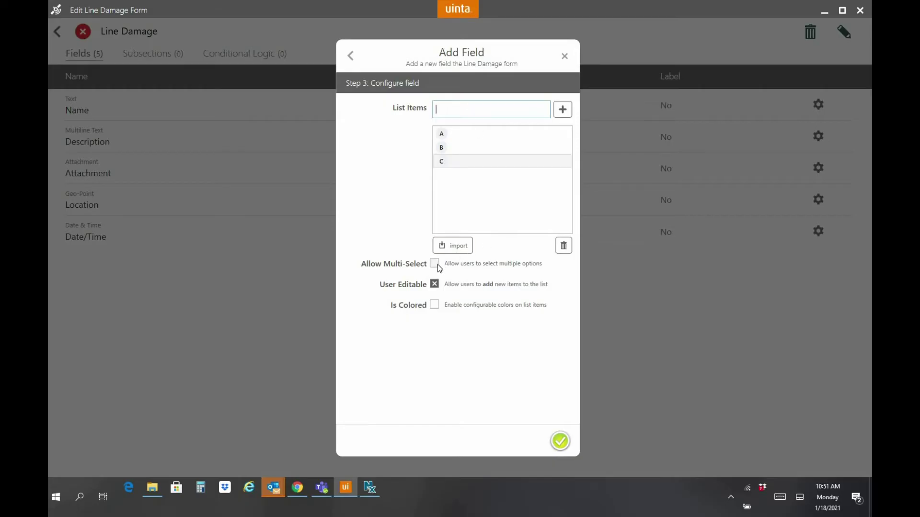
{"action": "left_click", "coordinate": [559, 442]}
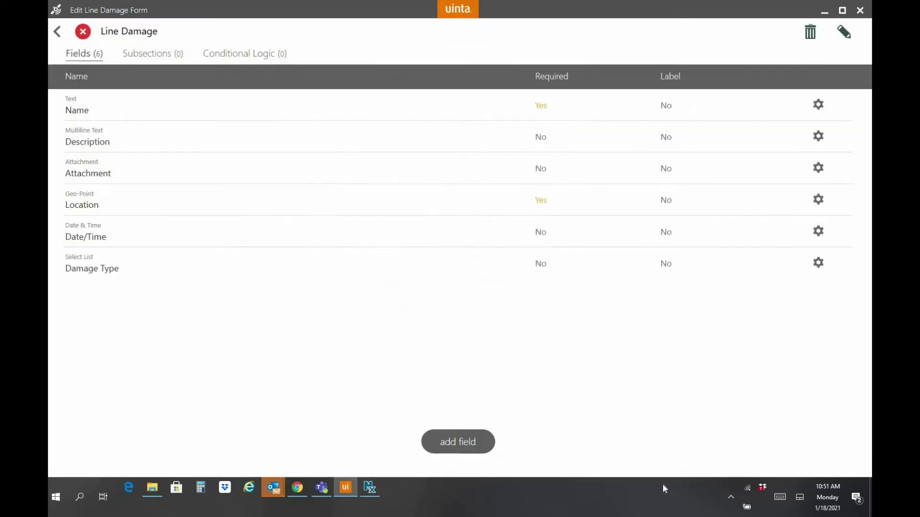
- Reorder the Line Damage form so the Damage Type field sits directly below Name, and return to the project map
{"action": "left_click", "coordinate": [818, 262]}
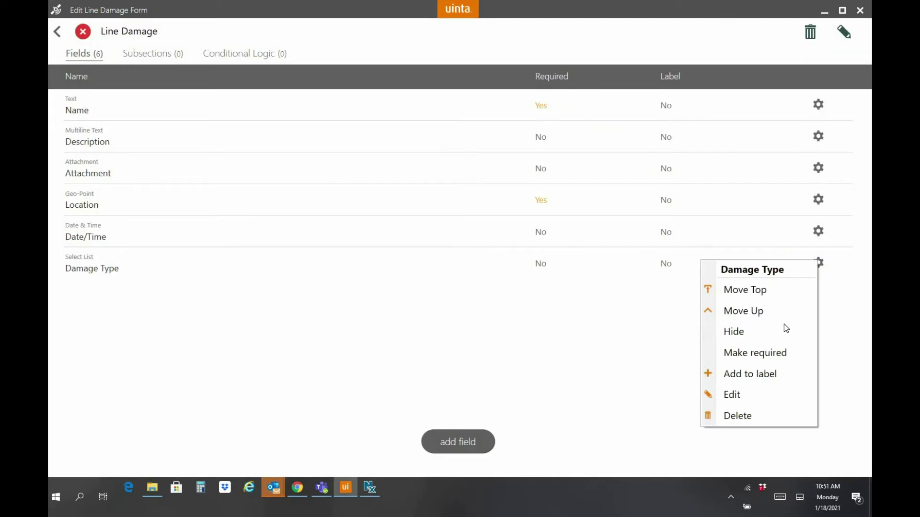
{"action": "left_click", "coordinate": [766, 290]}
{"action": "left_click", "coordinate": [818, 107]}
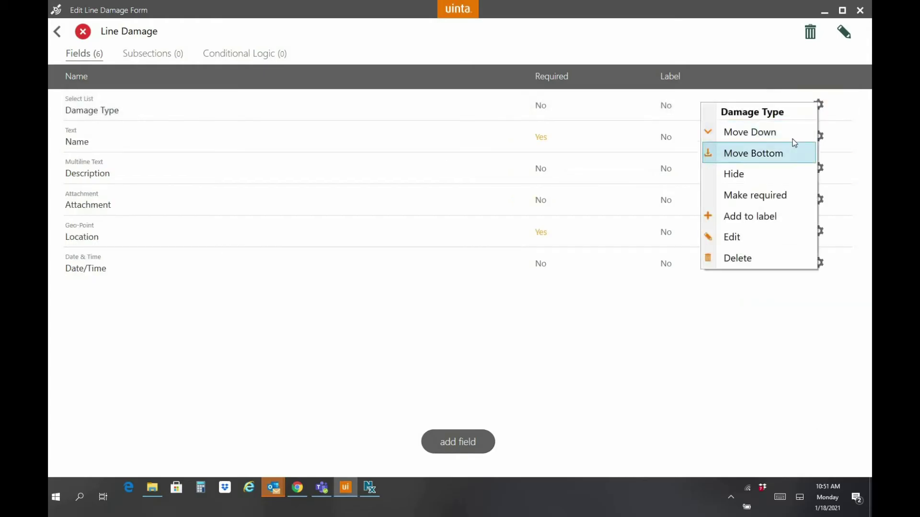
{"action": "left_click", "coordinate": [752, 131]}
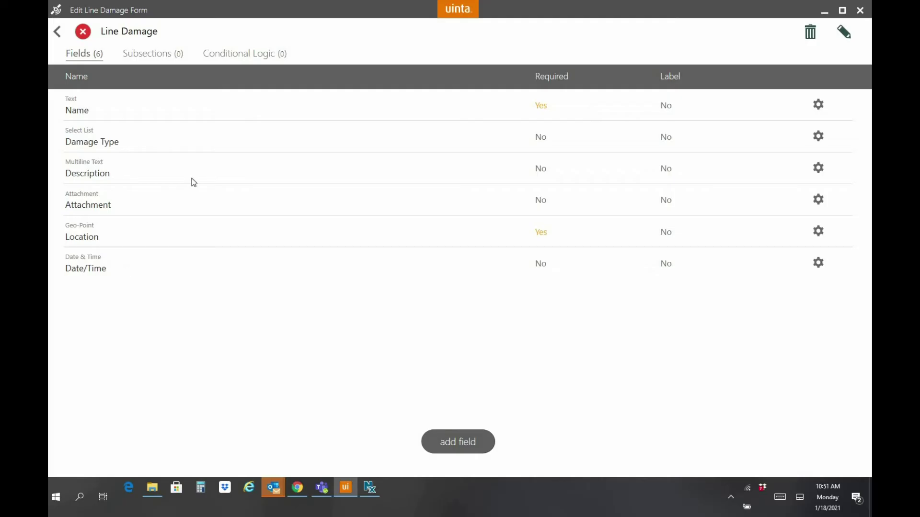
{"action": "left_click", "coordinate": [58, 31]}
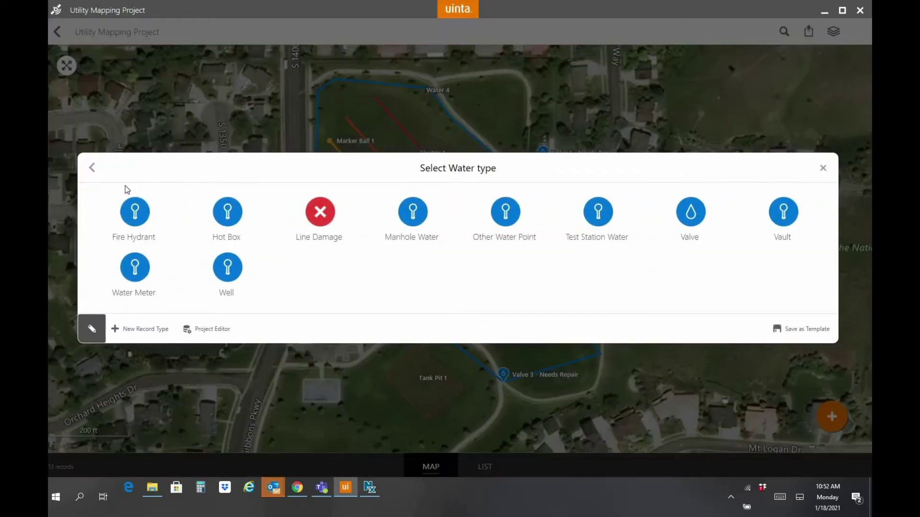
{"action": "left_click", "coordinate": [92, 328]}
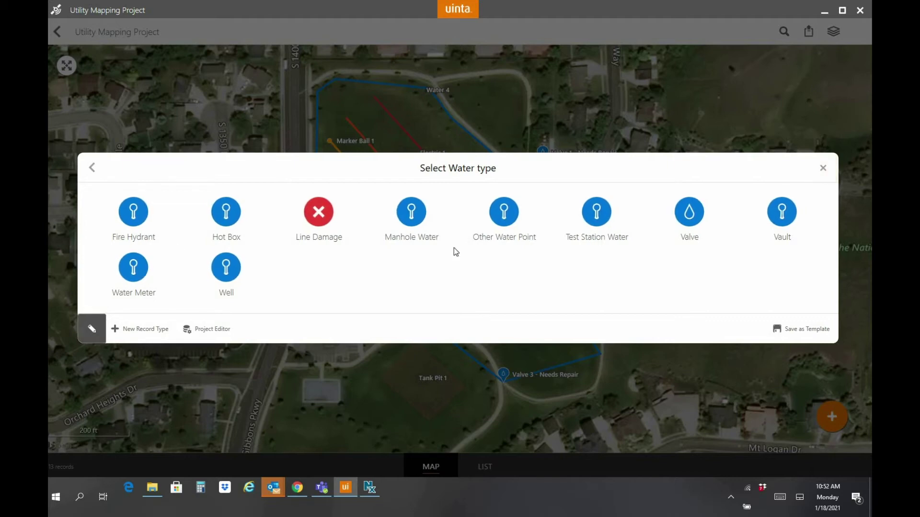
{"action": "left_click", "coordinate": [820, 185]}
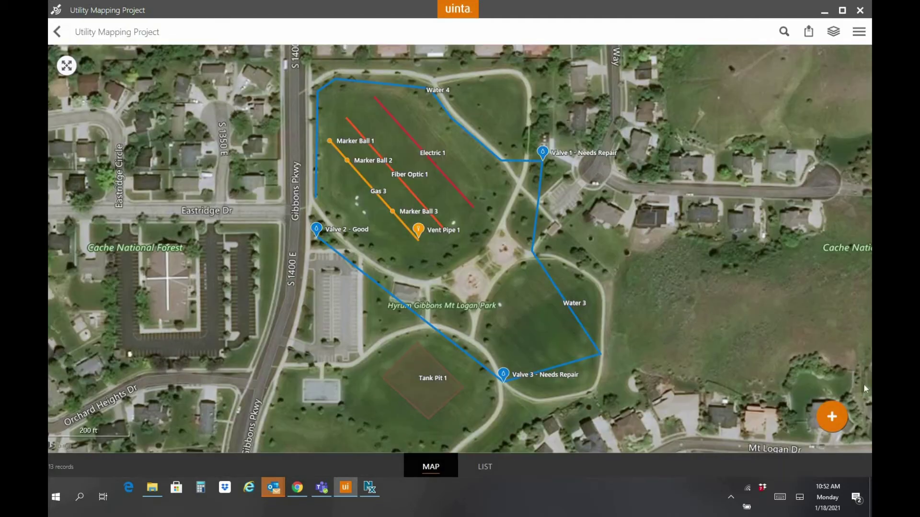
- Add a Line Damage record from the Water utility points on the Water 4 line, with damage types A and B, and save it
{"action": "left_click", "coordinate": [833, 417]}
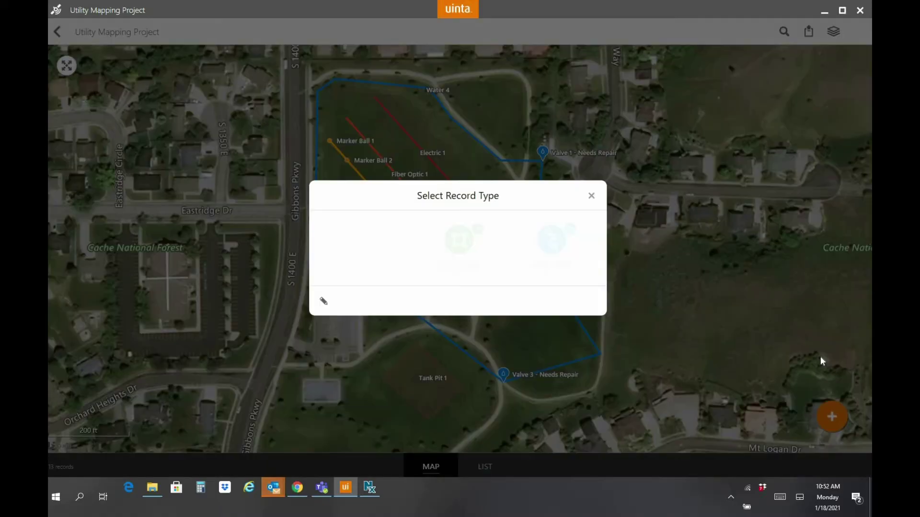
{"action": "left_click", "coordinate": [558, 245]}
{"action": "left_click", "coordinate": [653, 245]}
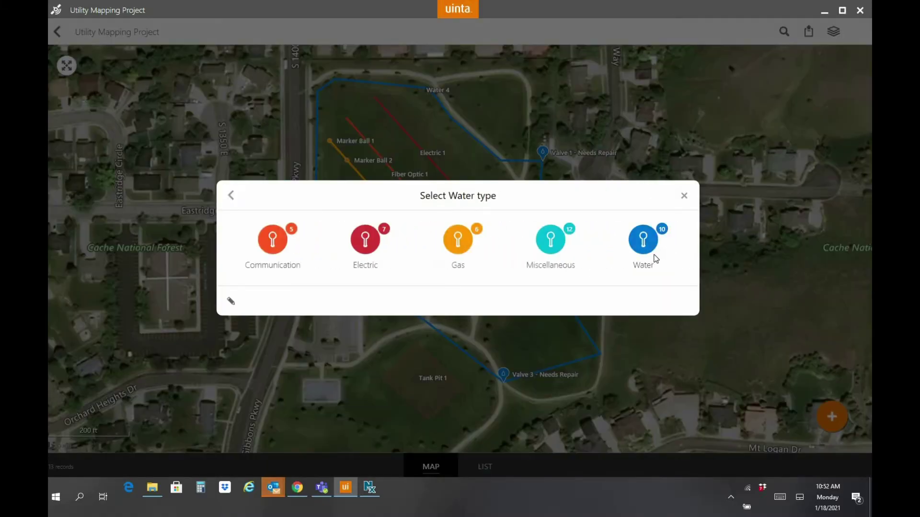
{"action": "left_click", "coordinate": [319, 212]}
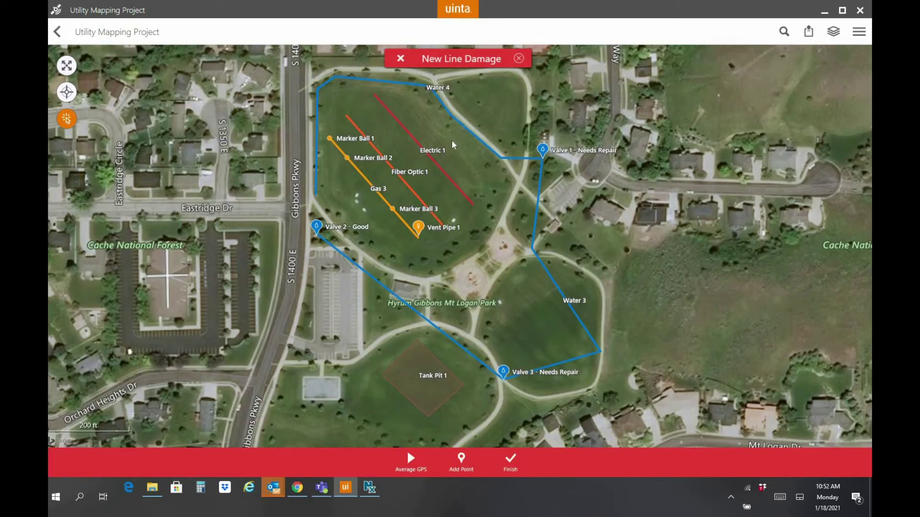
{"action": "left_click", "coordinate": [510, 461]}
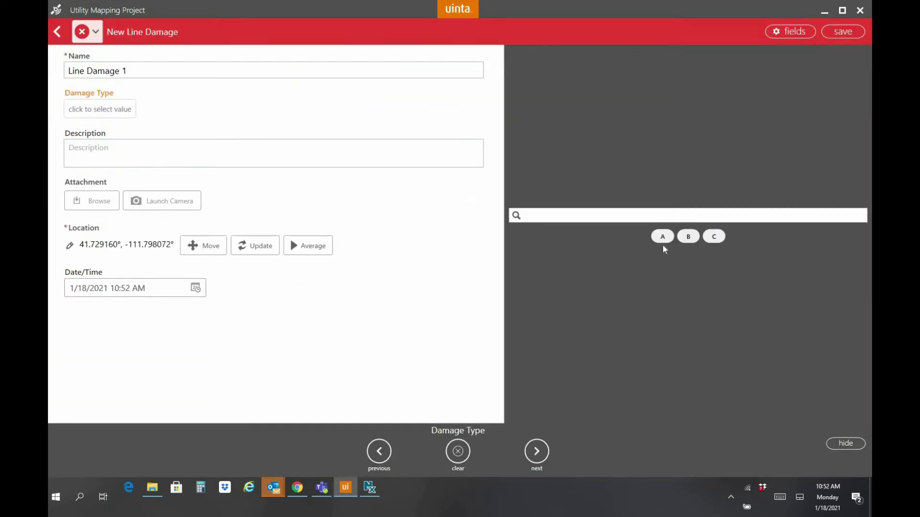
{"action": "left_click", "coordinate": [690, 240]}
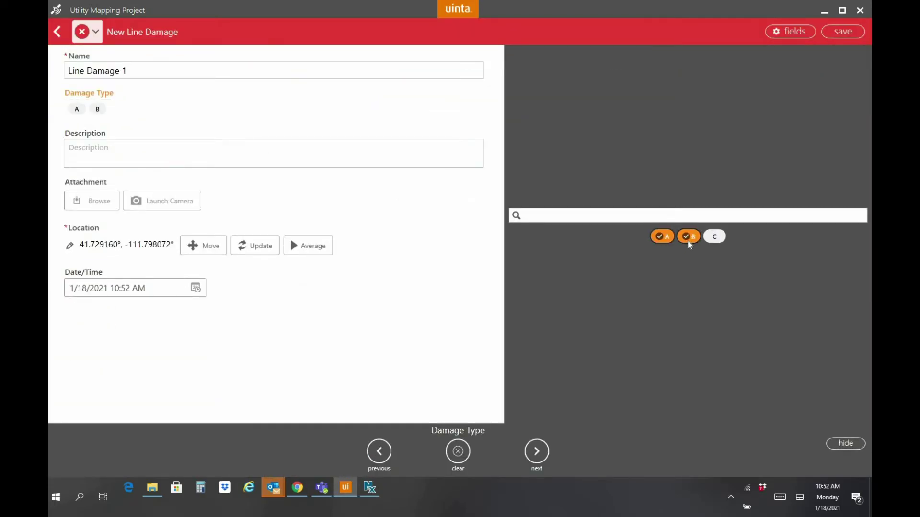
{"action": "left_click", "coordinate": [844, 35]}
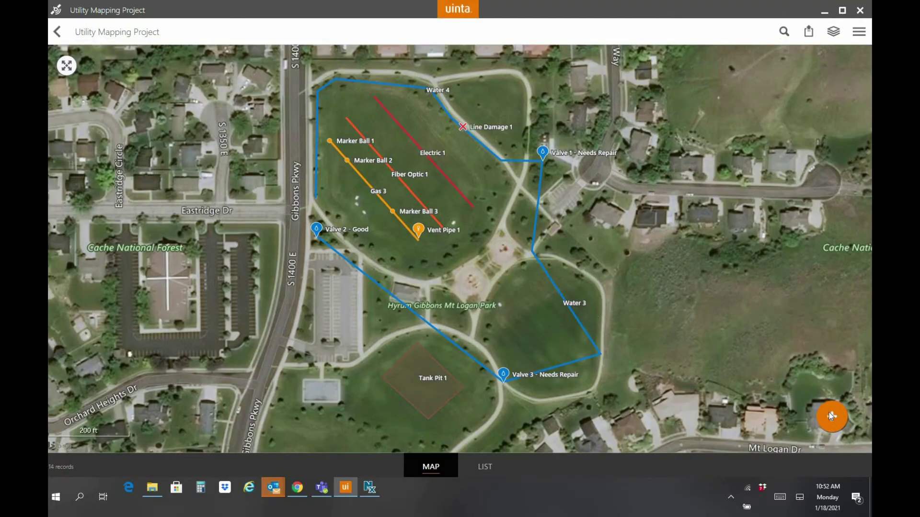
- Add a second Line Damage record near the upper end of the Water 3 line, with damage type C, and save it
{"action": "left_click", "coordinate": [831, 417]}
{"action": "left_click", "coordinate": [550, 244]}
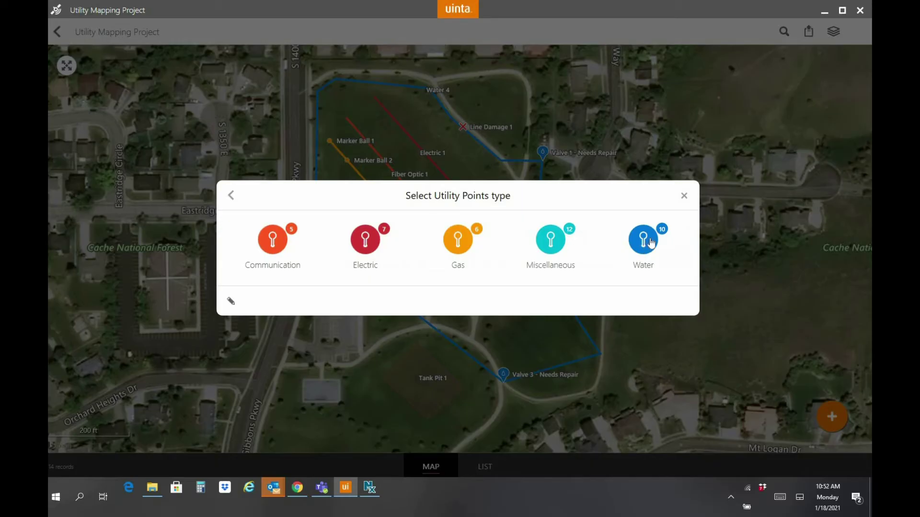
{"action": "left_click", "coordinate": [646, 242]}
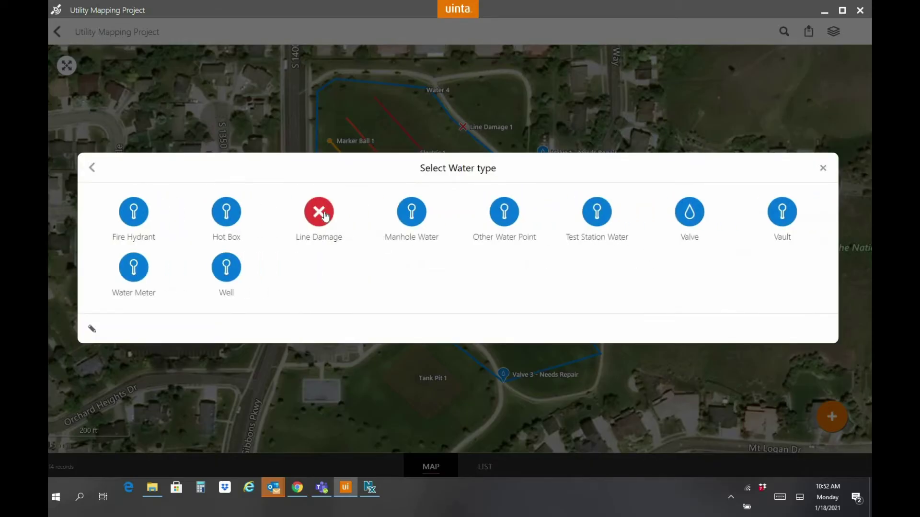
{"action": "left_click", "coordinate": [338, 238]}
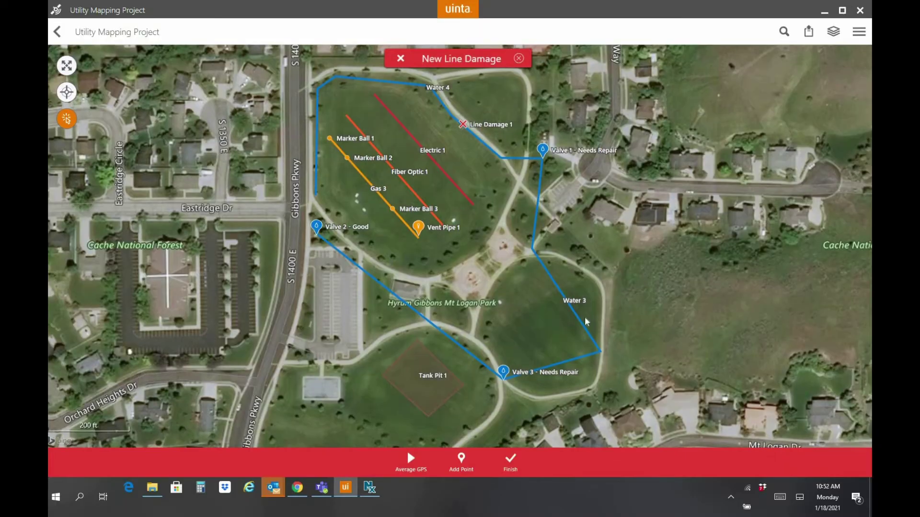
{"action": "left_click", "coordinate": [551, 278]}
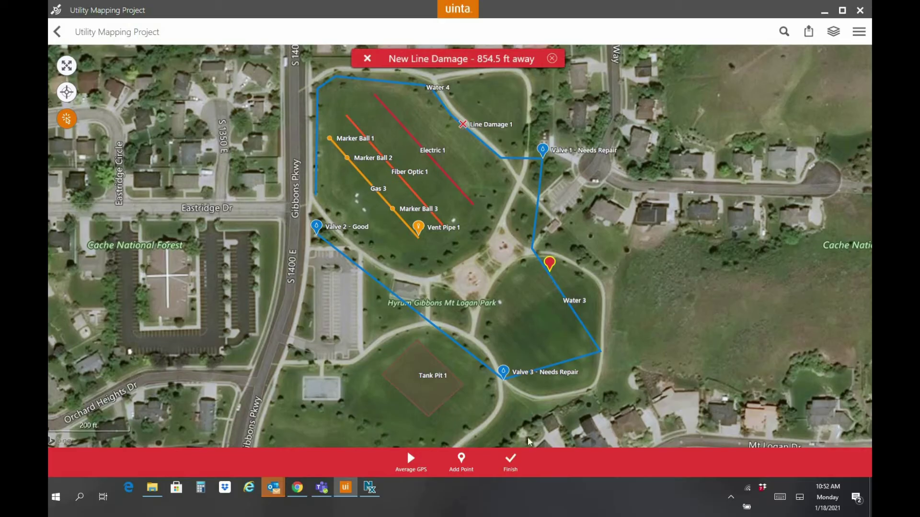
{"action": "left_click", "coordinate": [511, 469]}
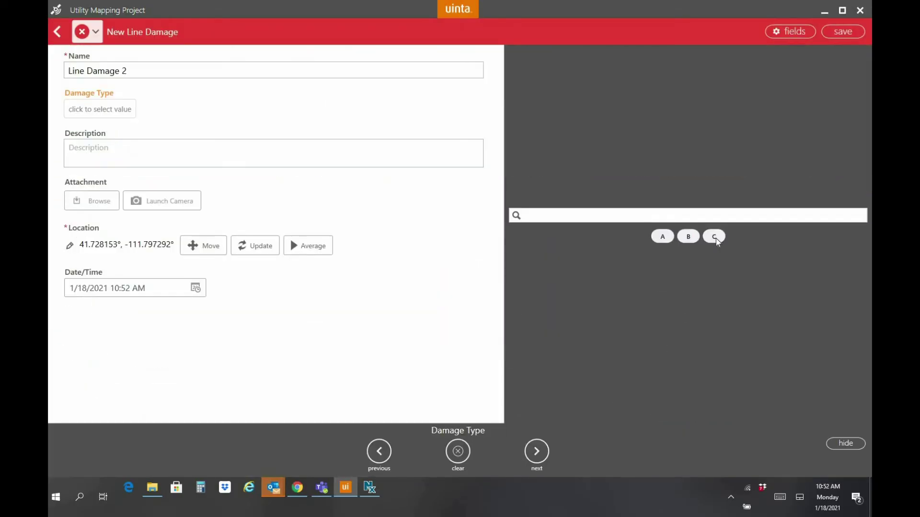
{"action": "left_click", "coordinate": [715, 237]}
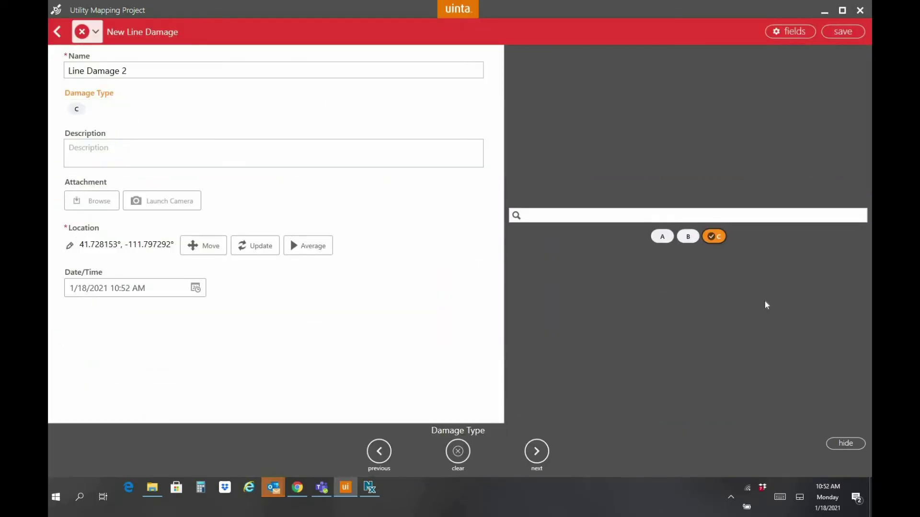
{"action": "left_click", "coordinate": [850, 31]}
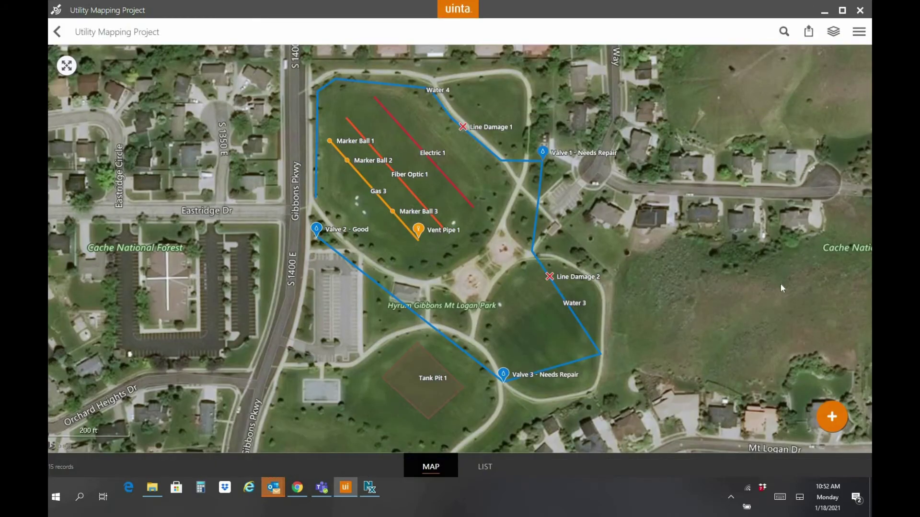
- Filter the project to only the Line Damage records in the Water group and review them in list view
{"action": "left_click", "coordinate": [833, 32]}
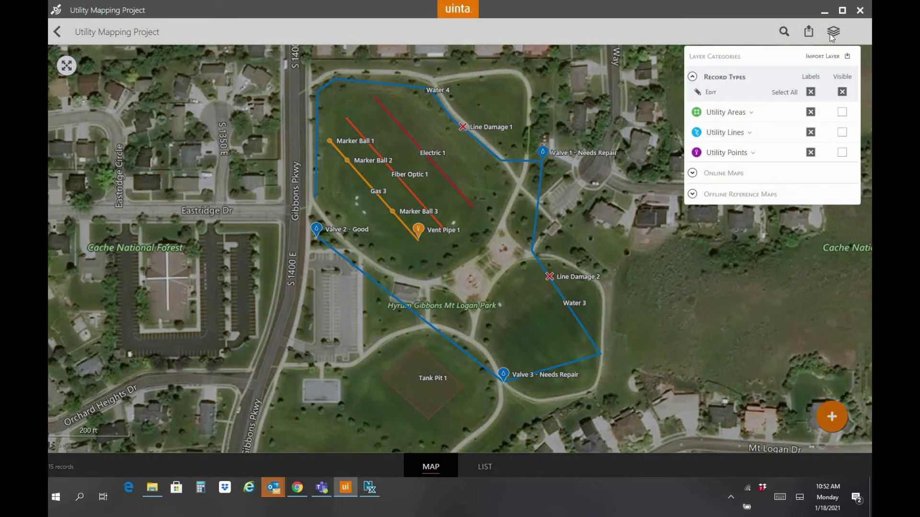
{"action": "left_click", "coordinate": [769, 153]}
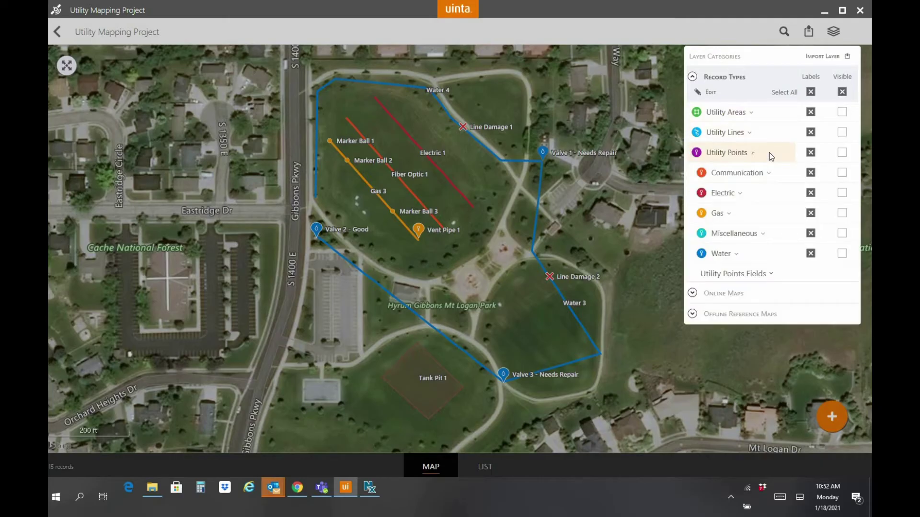
{"action": "left_click", "coordinate": [760, 256]}
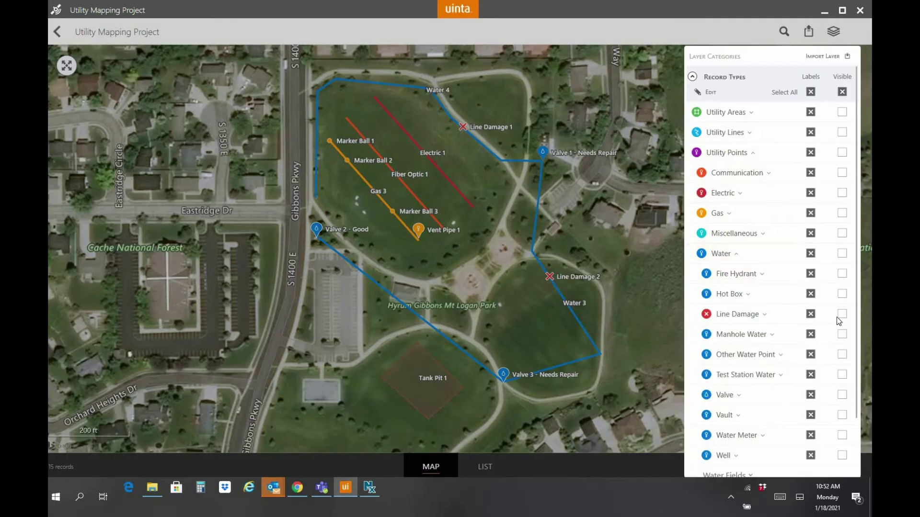
{"action": "left_click", "coordinate": [842, 315]}
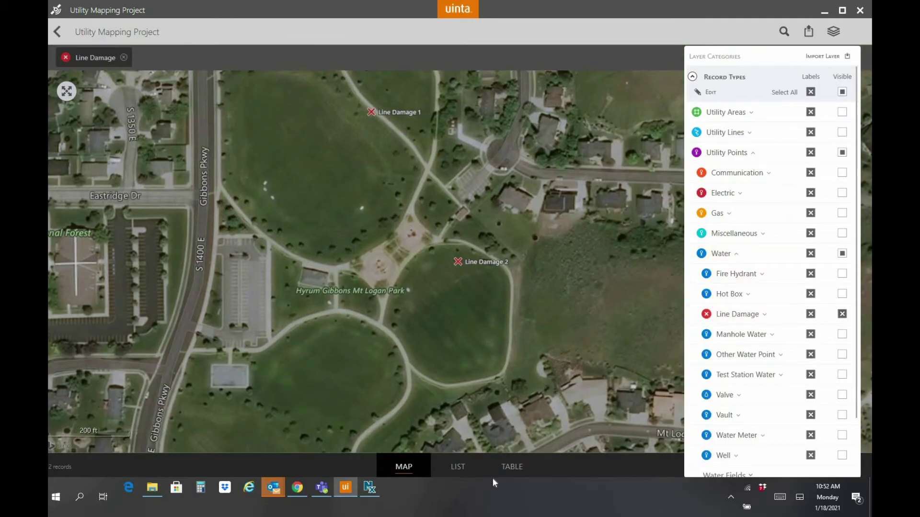
{"action": "left_click", "coordinate": [457, 469]}
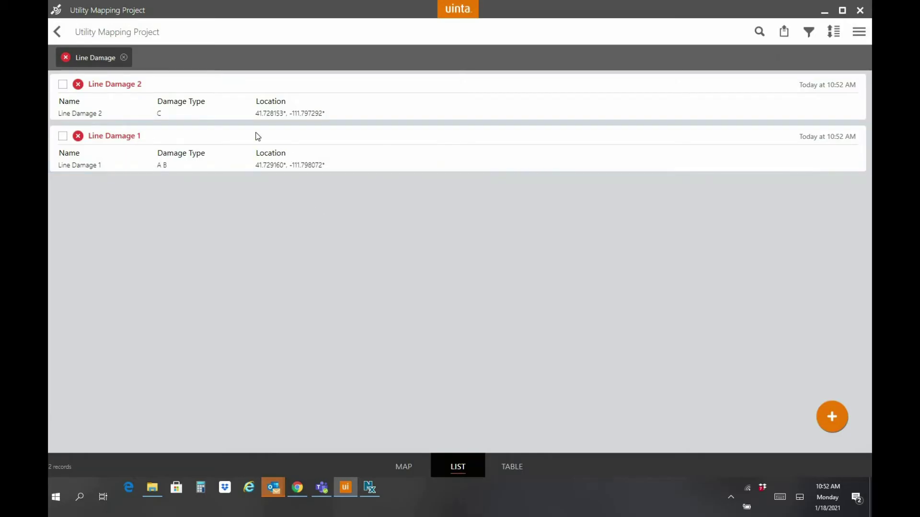
{"action": "left_click", "coordinate": [61, 31]}
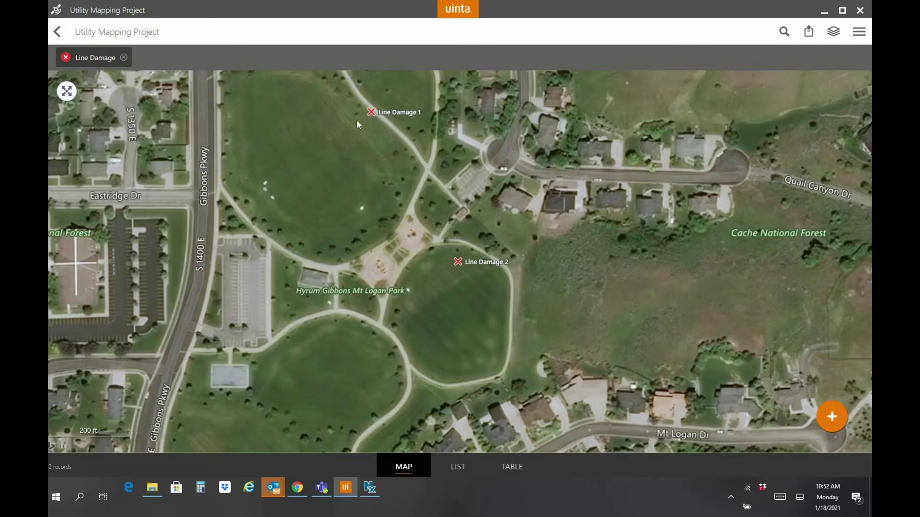
- Review the details of Line Damage 1 on the map and clear the record filter to show all records
{"action": "left_click", "coordinate": [407, 114]}
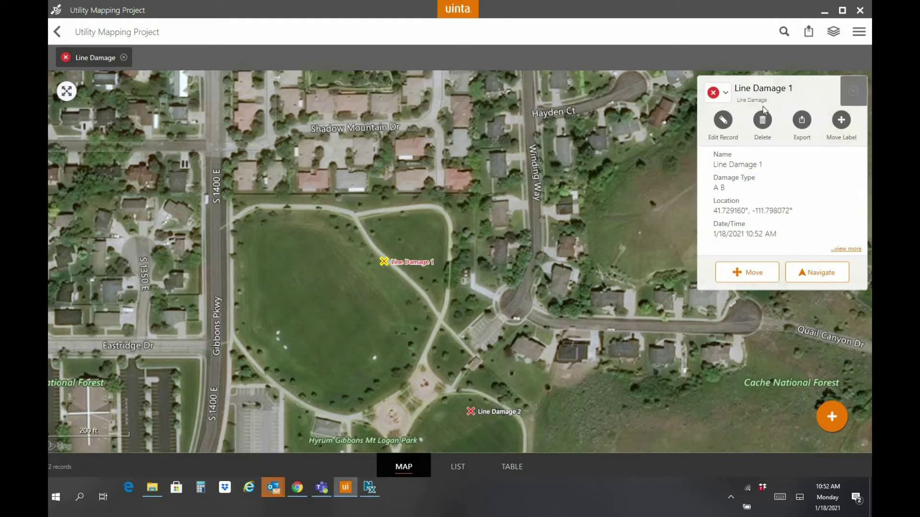
{"action": "left_click", "coordinate": [853, 91]}
{"action": "left_click", "coordinate": [123, 57]}
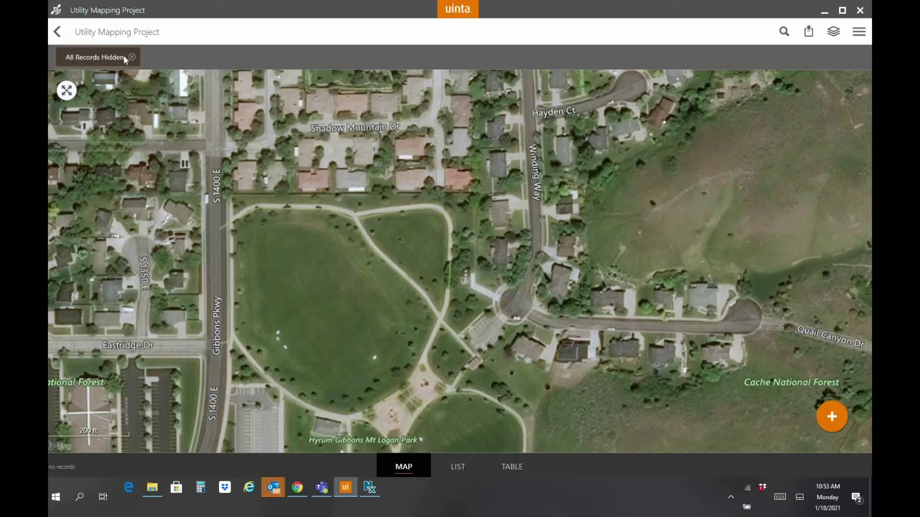
{"action": "left_click", "coordinate": [132, 57]}
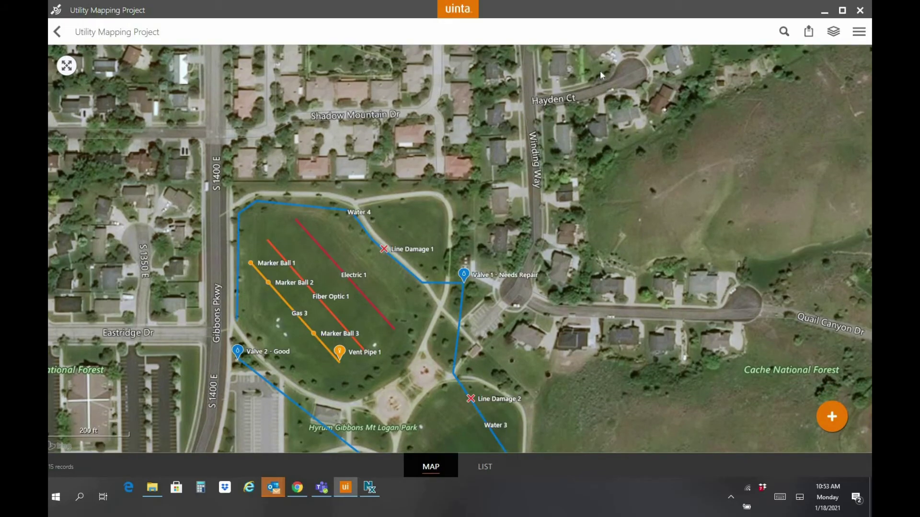
- Isolate the Utility Lines records on the map, and restore the visibility of all record types
{"action": "left_click", "coordinate": [835, 33]}
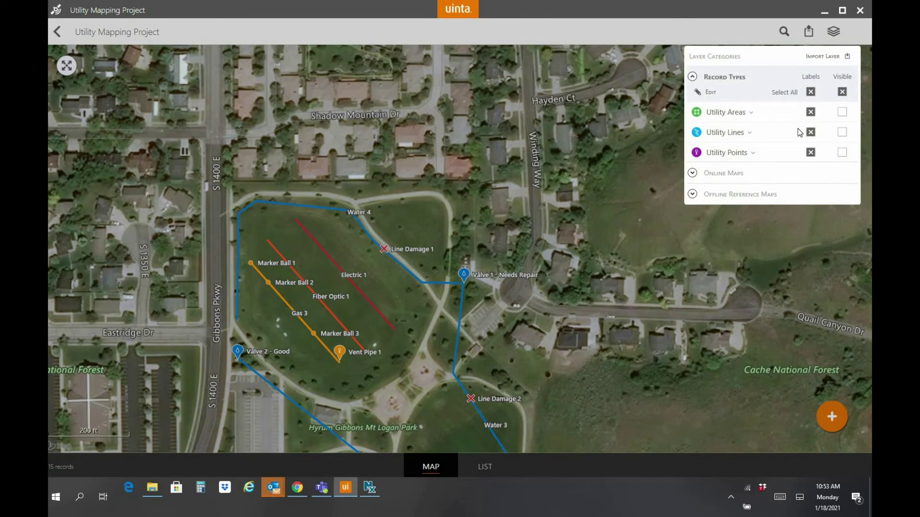
{"action": "left_click", "coordinate": [846, 135]}
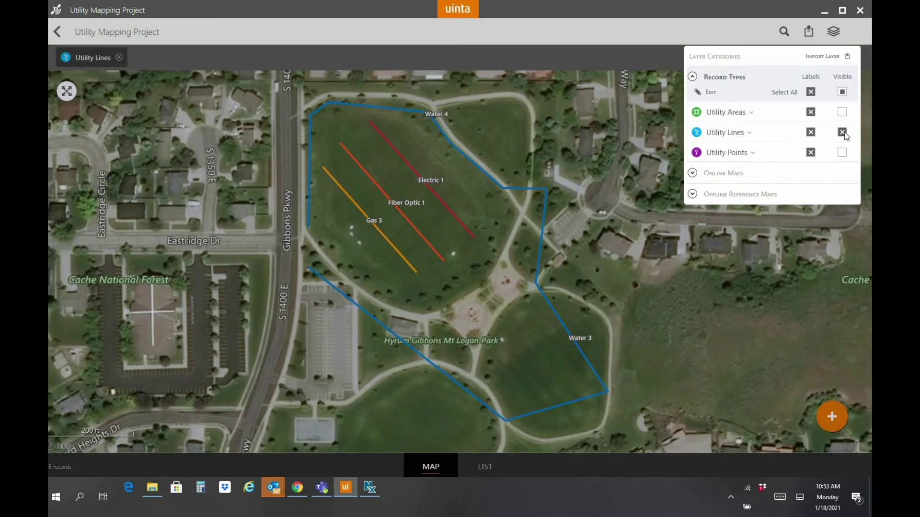
{"action": "left_click", "coordinate": [846, 135]}
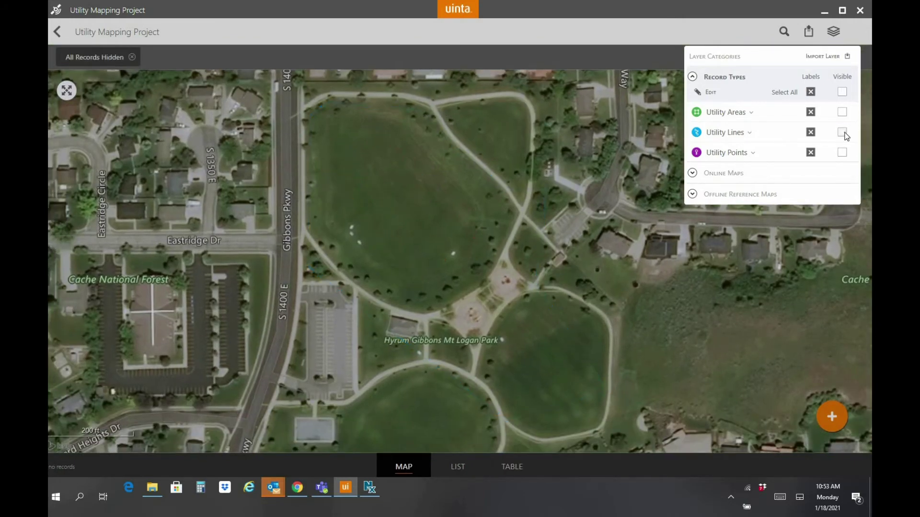
{"action": "left_click", "coordinate": [841, 92]}
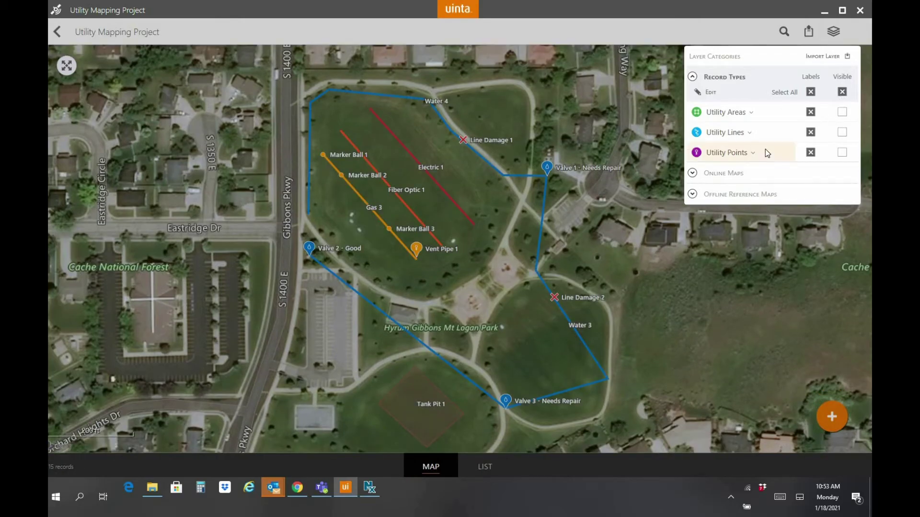
- Filter the Valve records in the Water group of Utility Points to those with Status Needs Repair
{"action": "left_click", "coordinate": [766, 150]}
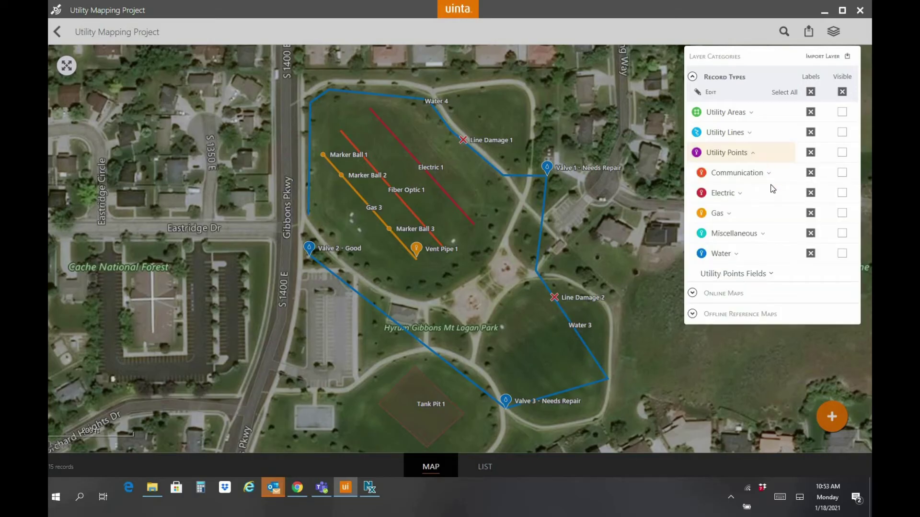
{"action": "left_click", "coordinate": [773, 254]}
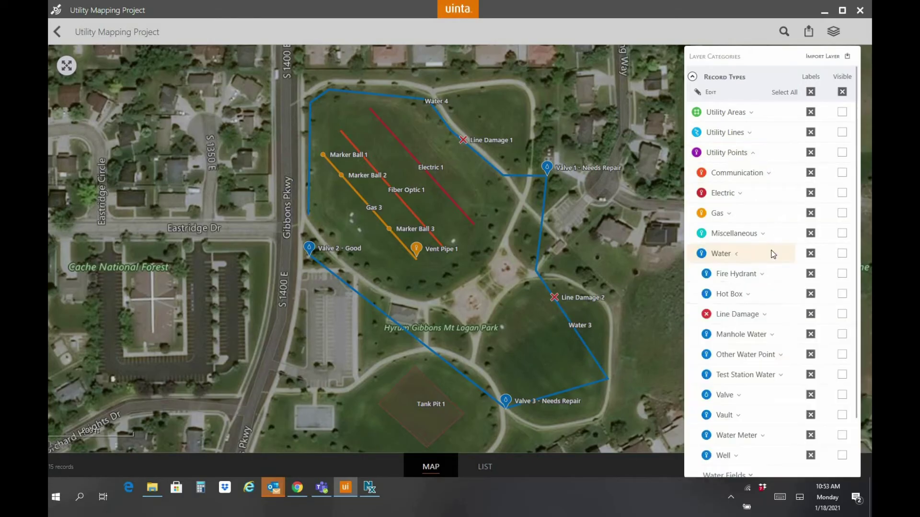
{"action": "left_click", "coordinate": [769, 394]}
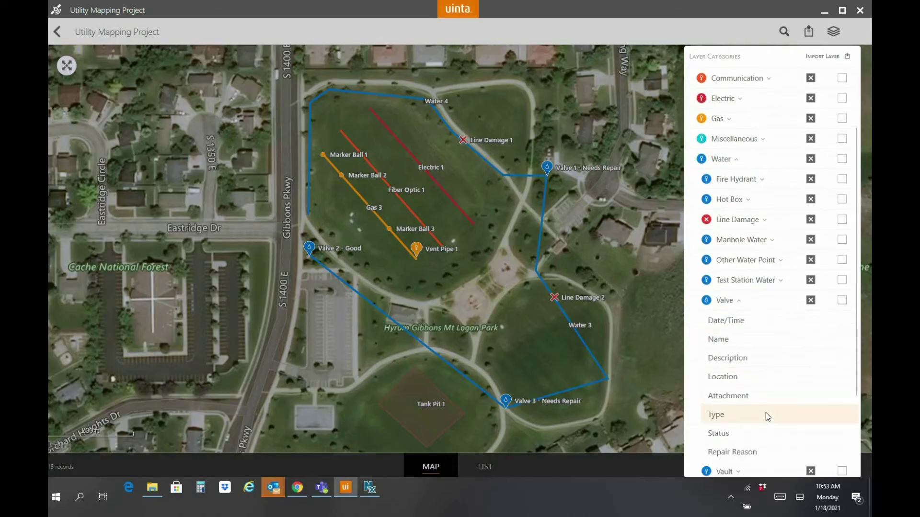
{"action": "left_click", "coordinate": [759, 417]}
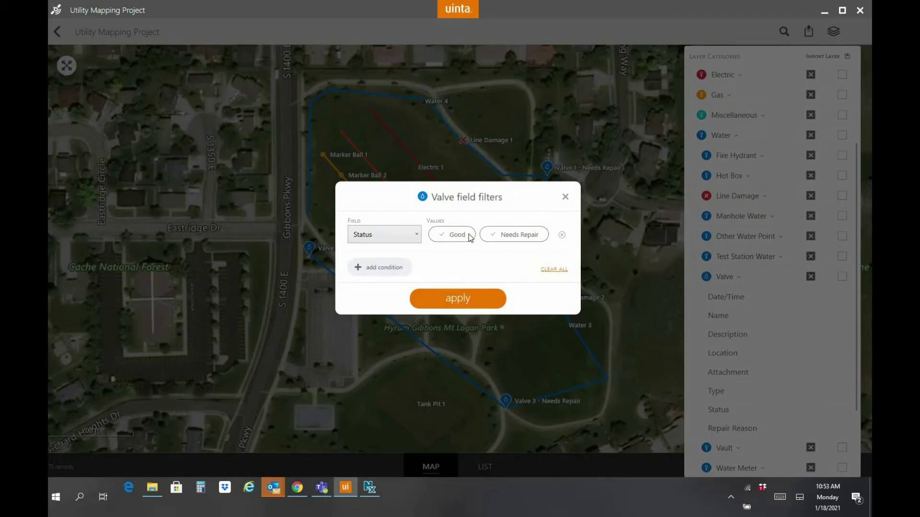
{"action": "left_click", "coordinate": [513, 238]}
{"action": "left_click", "coordinate": [477, 297]}
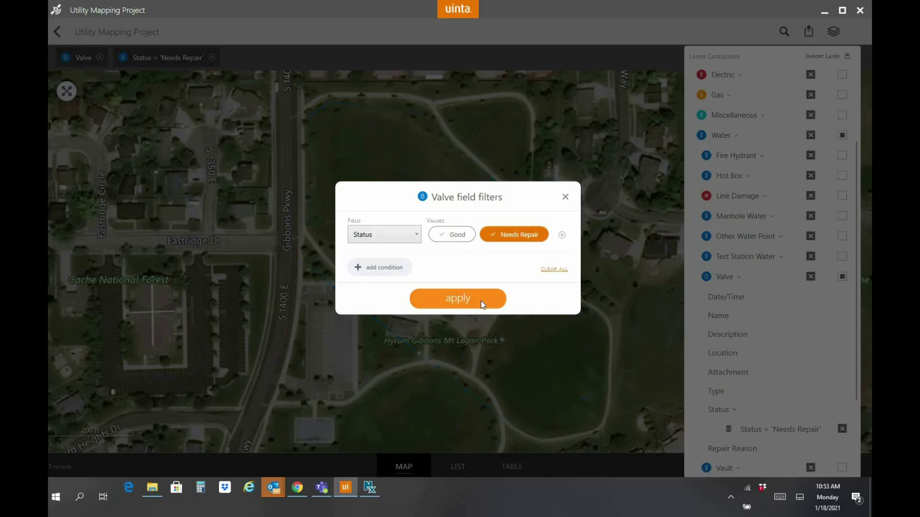
{"action": "left_click", "coordinate": [489, 220]}
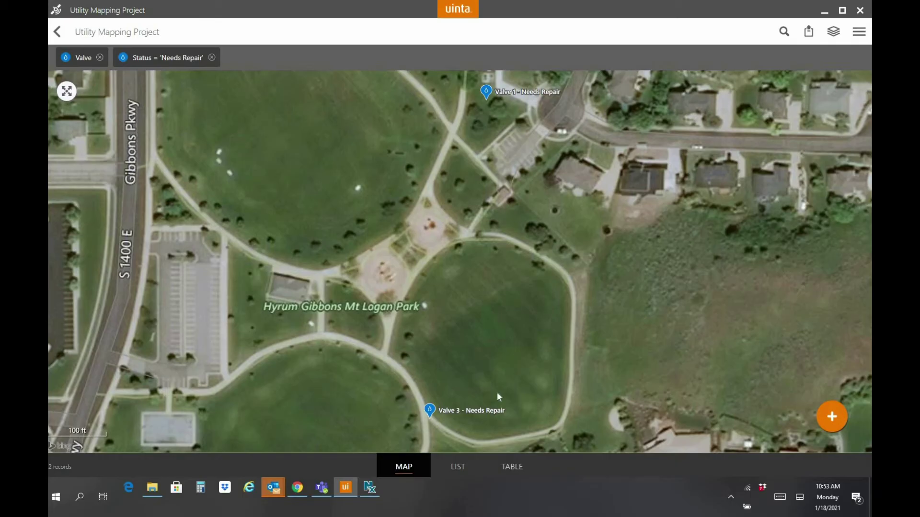
- Review the filtered valves in list view, return to the map, and remove the Status and Valve filters
{"action": "left_click", "coordinate": [465, 462]}
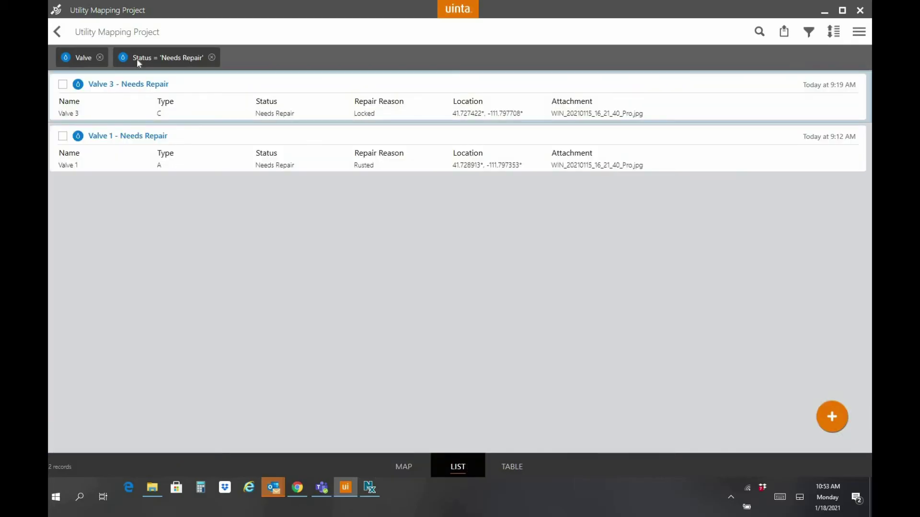
{"action": "left_click", "coordinate": [59, 31]}
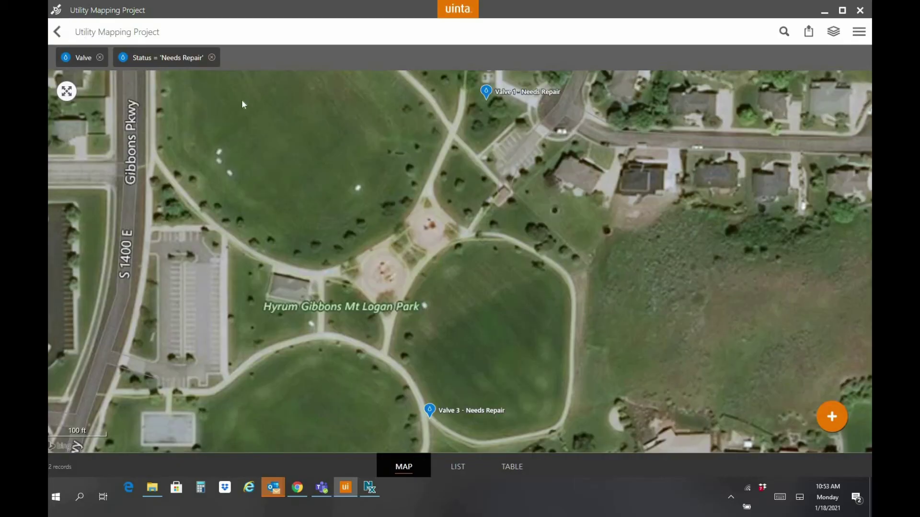
{"action": "left_click", "coordinate": [211, 57]}
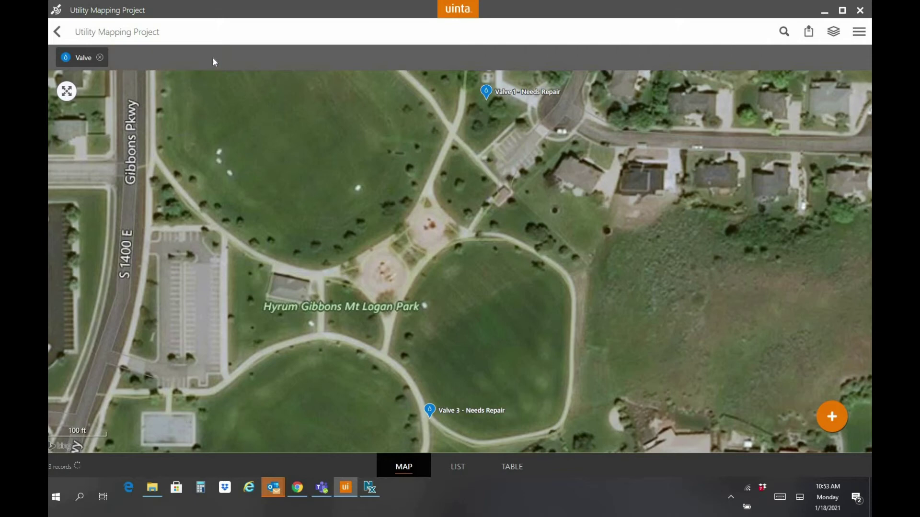
{"action": "left_click", "coordinate": [99, 58]}
{"action": "left_click", "coordinate": [132, 57]}
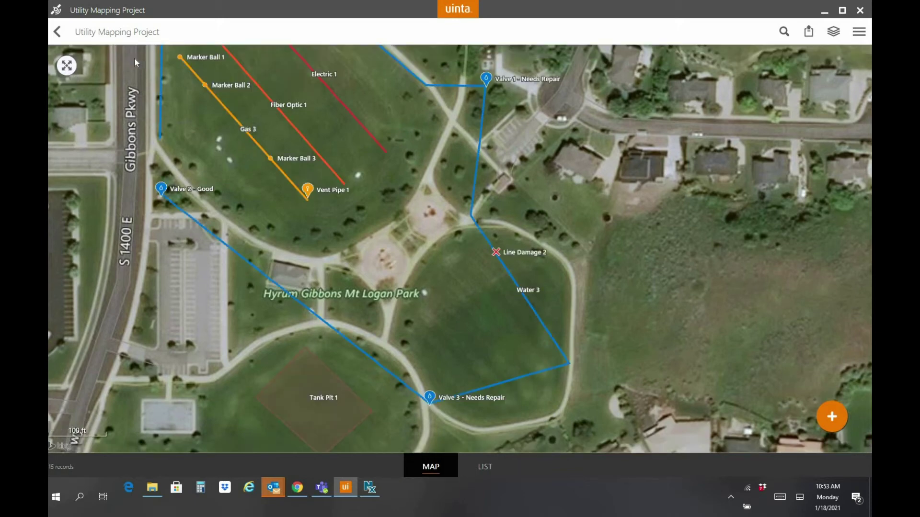
- Toggle the map labels of all record types off and back on, and return to the map
{"action": "left_click", "coordinate": [833, 33]}
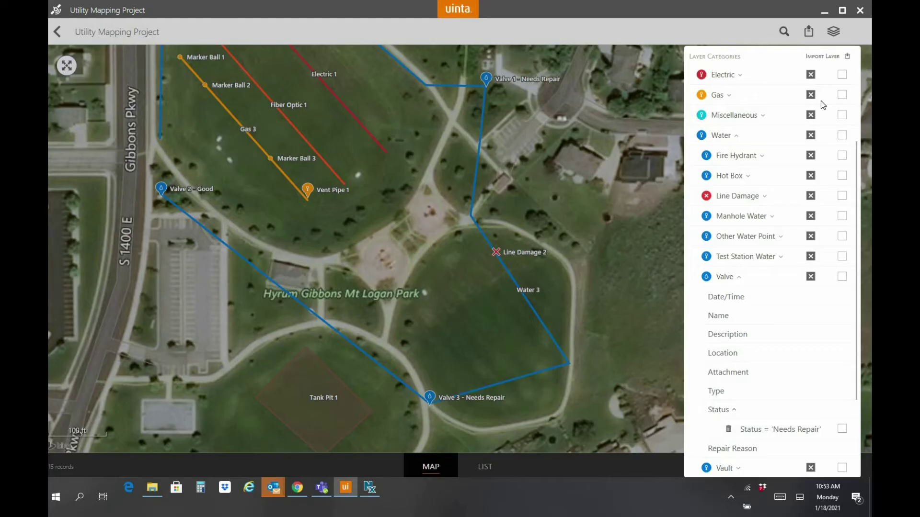
{"action": "scroll", "coordinate": [821, 101], "scroll_direction": "up", "scroll_amount": 3}
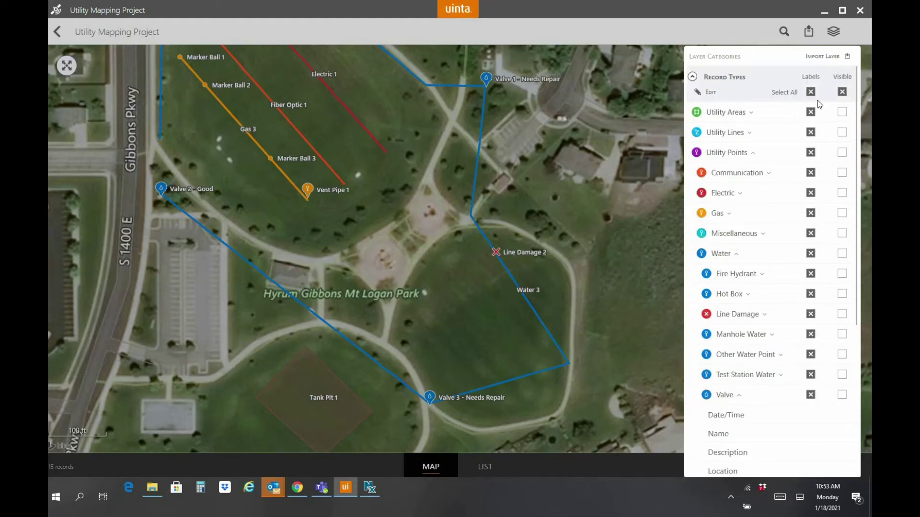
{"action": "left_click", "coordinate": [810, 92]}
{"action": "left_click", "coordinate": [811, 92]}
{"action": "left_click_drag", "start_coordinate": [556, 116], "coordinate": [597, 177]}
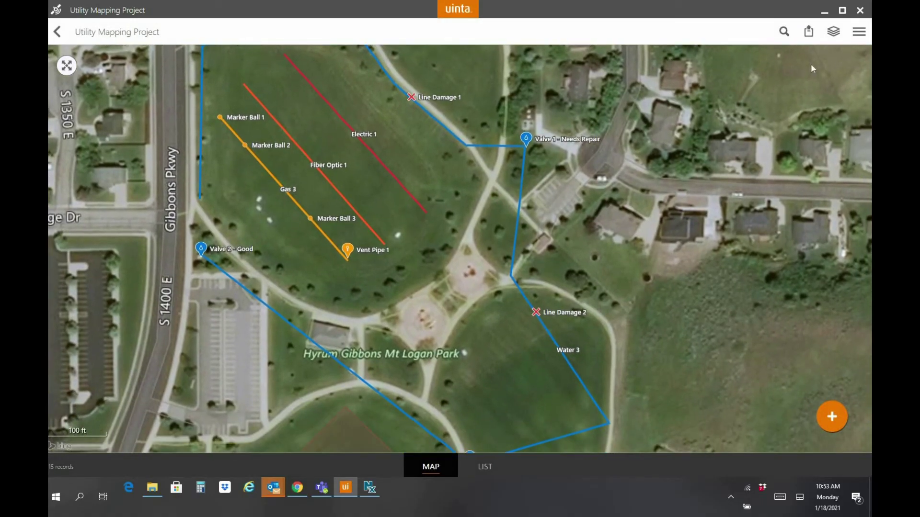
- Export the project as an Excel fast report, review its Water and Valve worksheets, and close the workbook
{"action": "left_click", "coordinate": [808, 30]}
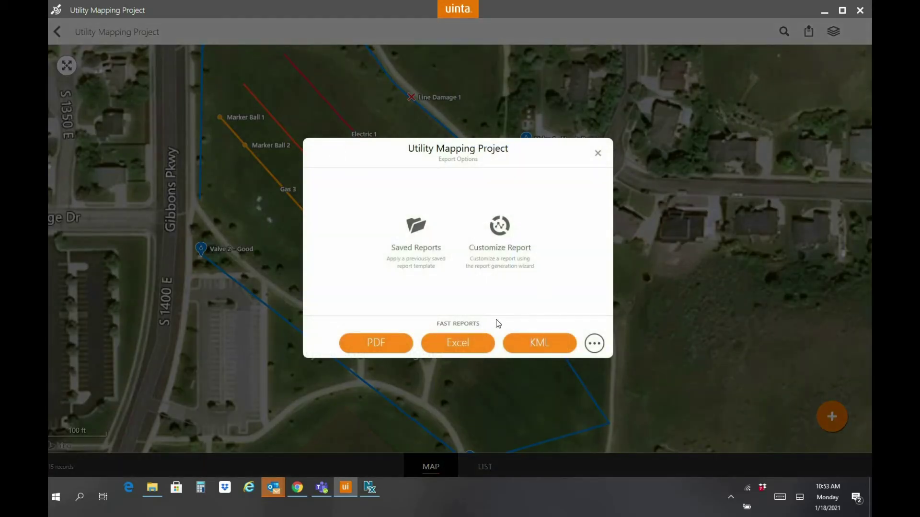
{"action": "left_click", "coordinate": [463, 343]}
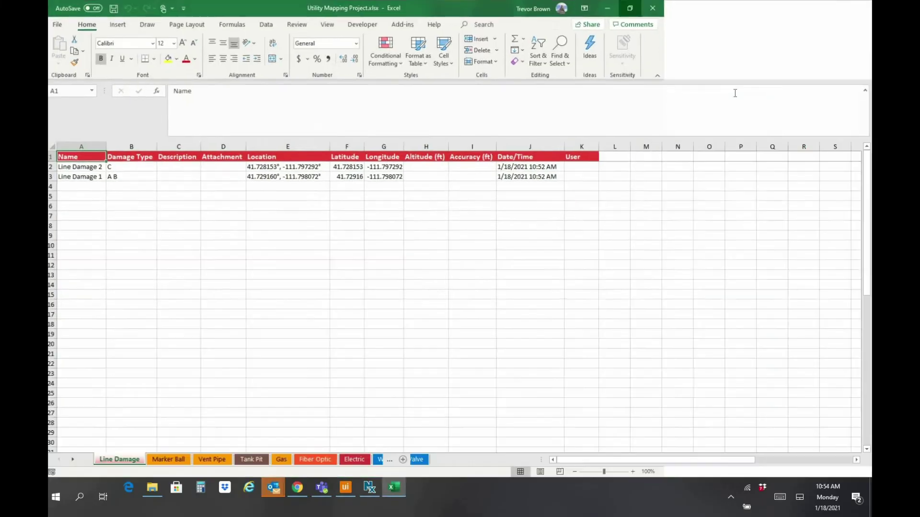
{"action": "left_click", "coordinate": [251, 335]}
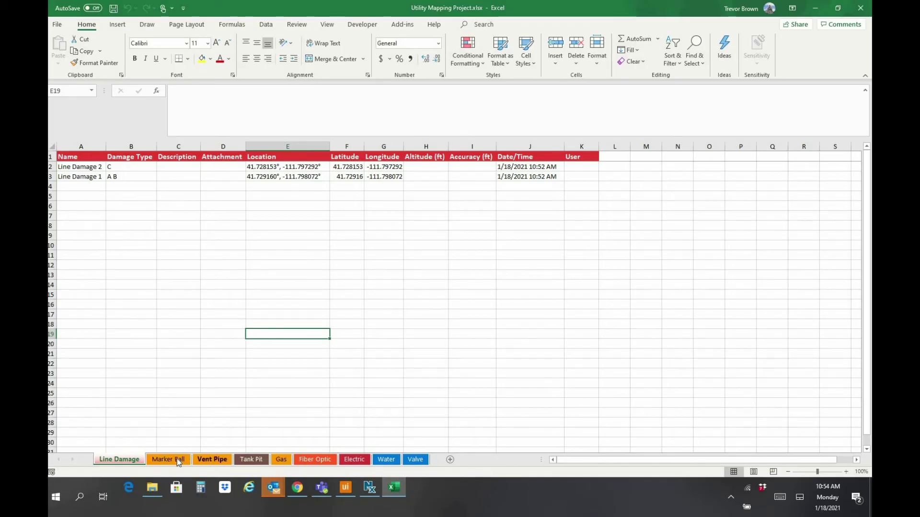
{"action": "left_click", "coordinate": [386, 461]}
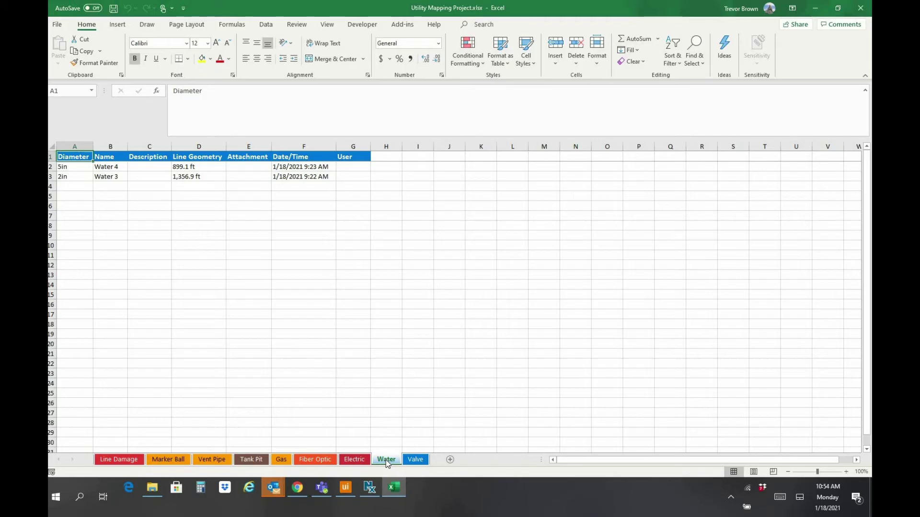
{"action": "left_click", "coordinate": [412, 461]}
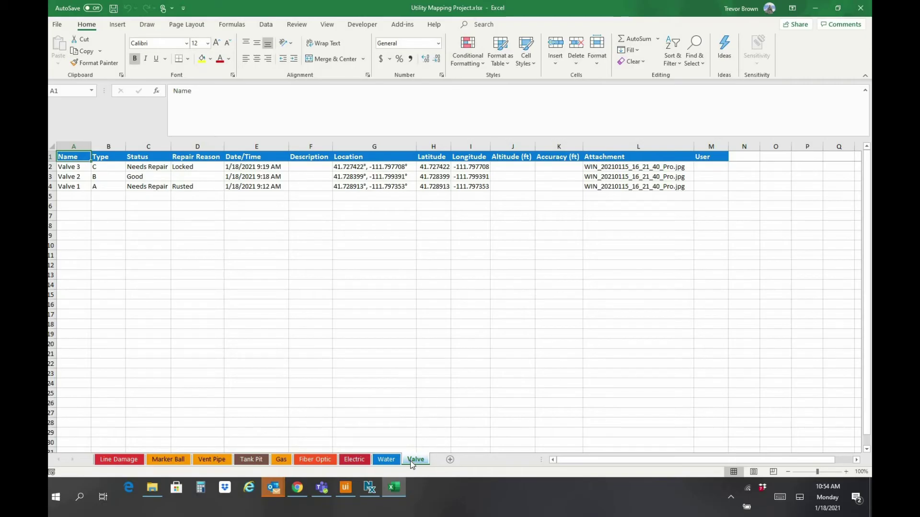
{"action": "left_click", "coordinate": [865, 5]}
- Export the project as a KML fast report and inspect the mapped records around Line Damage 1 in Google Earth
{"action": "left_click", "coordinate": [533, 342]}
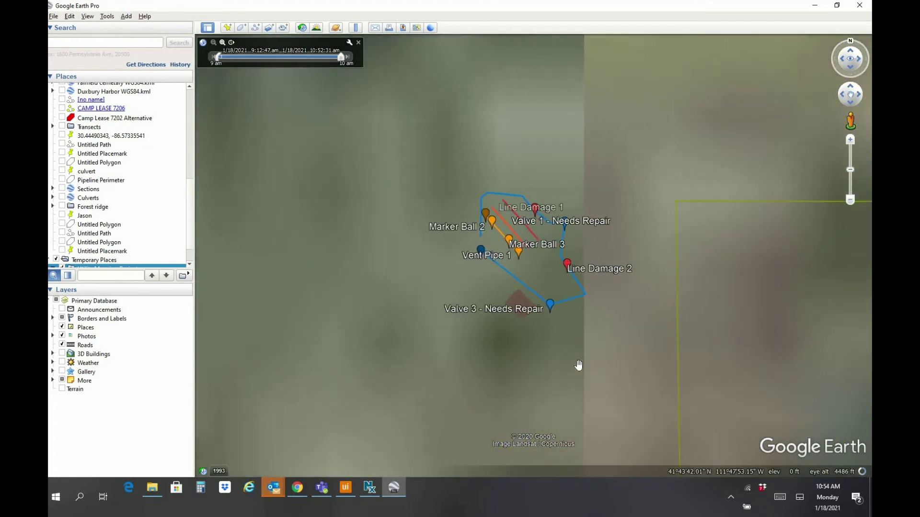
{"action": "scroll", "coordinate": [559, 251], "scroll_direction": "up", "scroll_amount": 5}
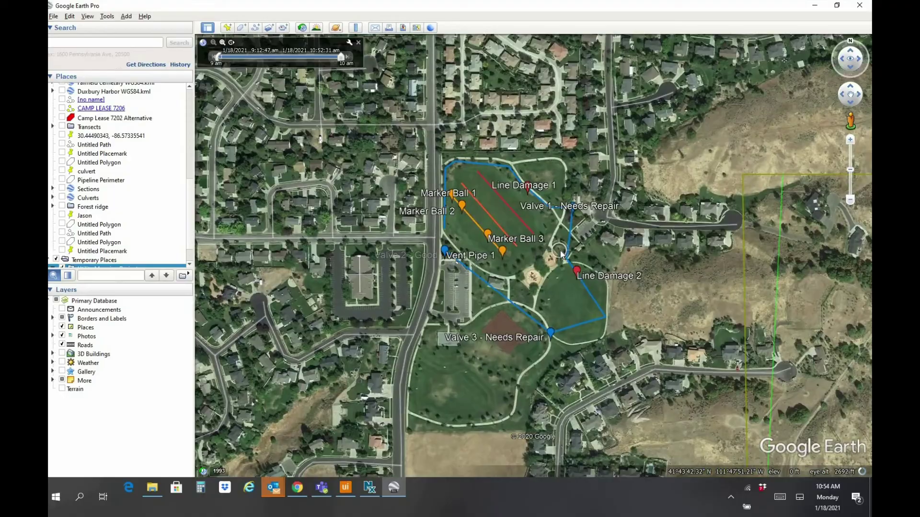
{"action": "scroll", "coordinate": [561, 266], "scroll_direction": "up", "scroll_amount": 2}
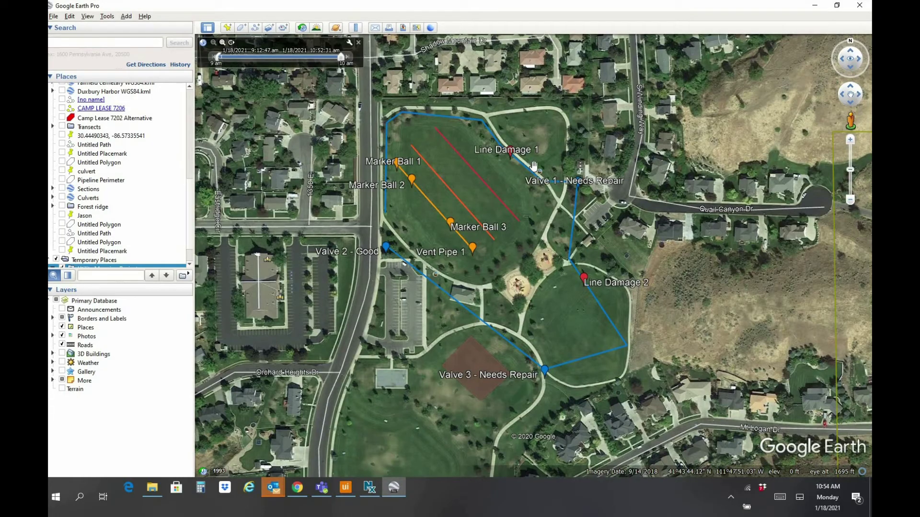
{"action": "left_click", "coordinate": [510, 151]}
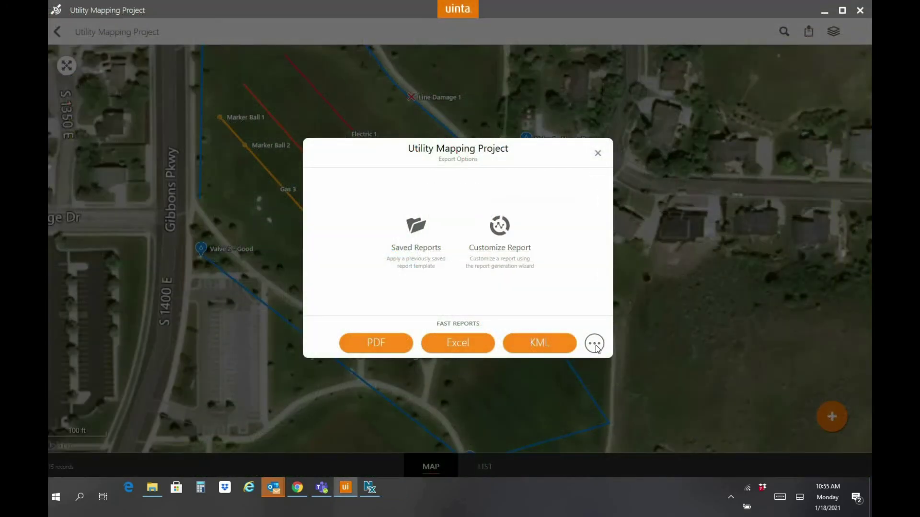
- Start a PDF fast report, add "Your notes here" under the title text, and enter "Address 1234" as the second text
{"action": "left_click", "coordinate": [372, 343]}
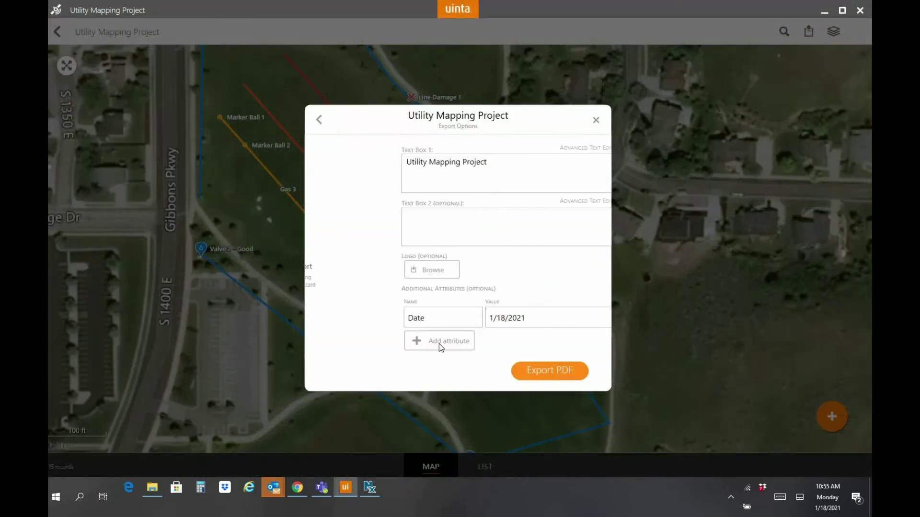
{"action": "left_click", "coordinate": [432, 163]}
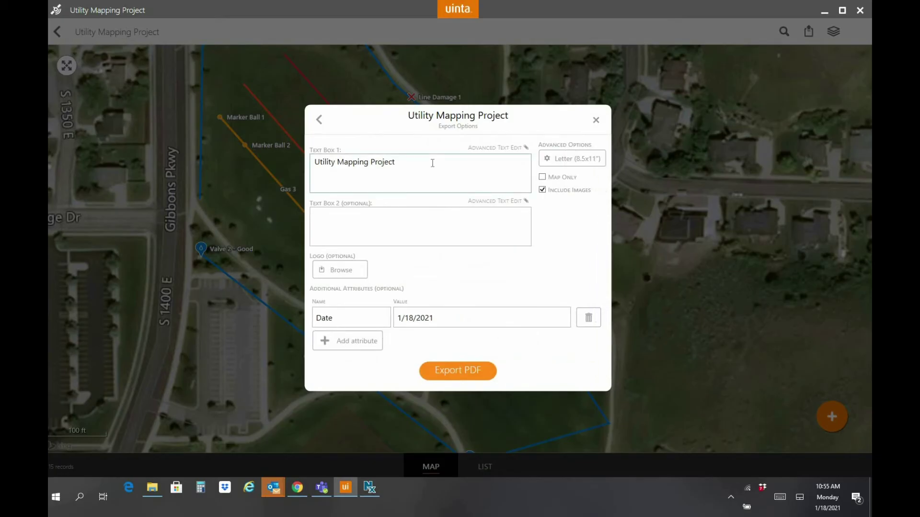
{"action": "type", "text": "Your notes here"}
{"action": "left_click", "coordinate": [412, 226]}
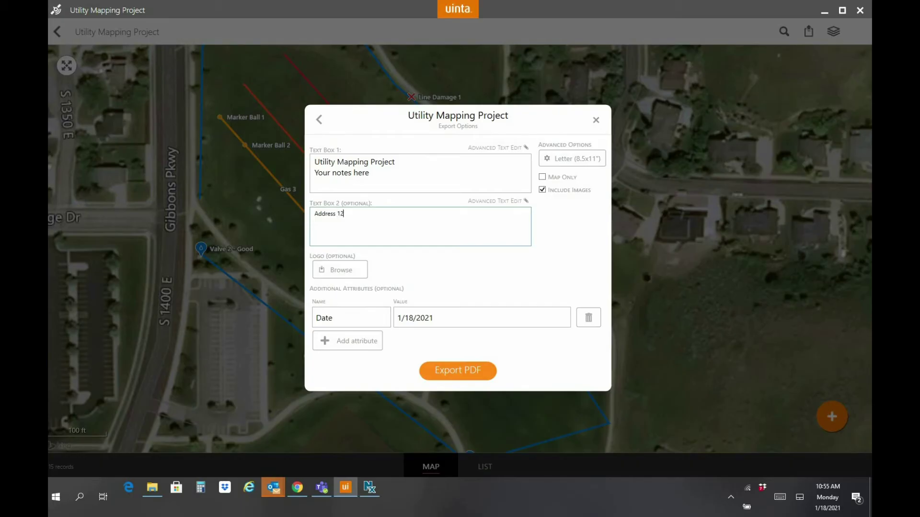
- Add the picture fish 1_edited.jpg as the logo of the PDF report
{"action": "left_click", "coordinate": [337, 269]}
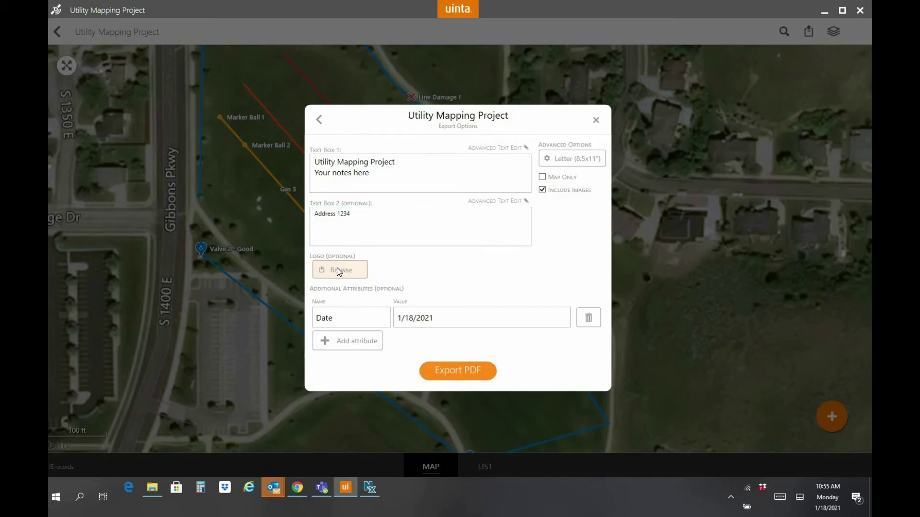
{"action": "scroll", "coordinate": [521, 183], "scroll_direction": "down", "scroll_amount": 2}
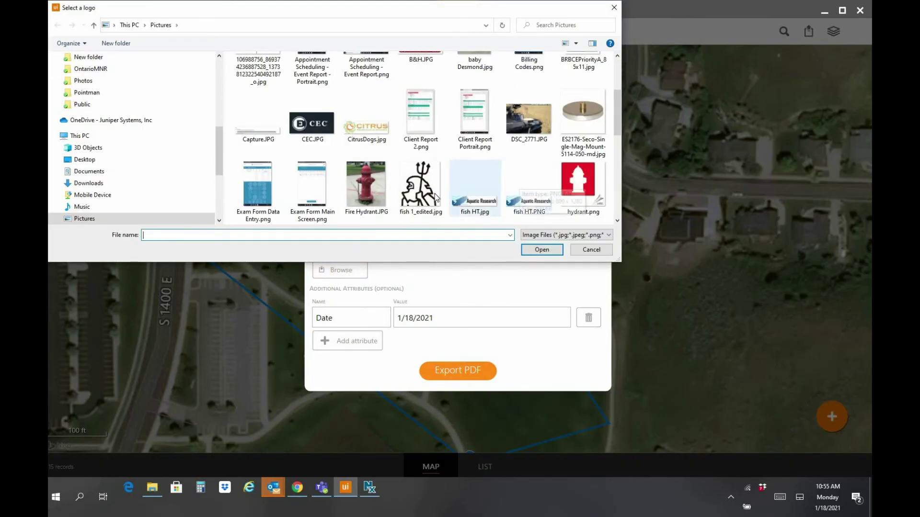
{"action": "left_click", "coordinate": [420, 186]}
{"action": "left_click", "coordinate": [533, 250]}
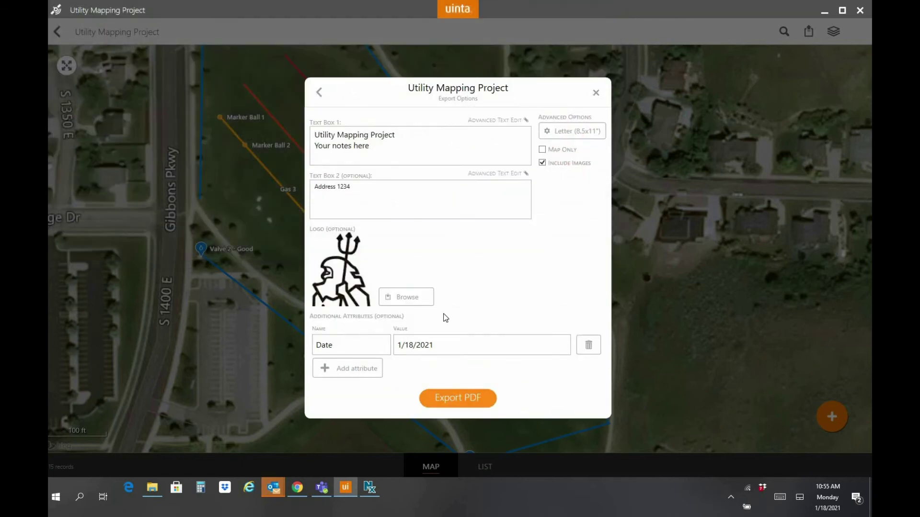
- Add a report attribute named "Inspected by:" with the value "Juniper Systems"
{"action": "left_click", "coordinate": [351, 371]}
{"action": "left_click", "coordinate": [354, 358]}
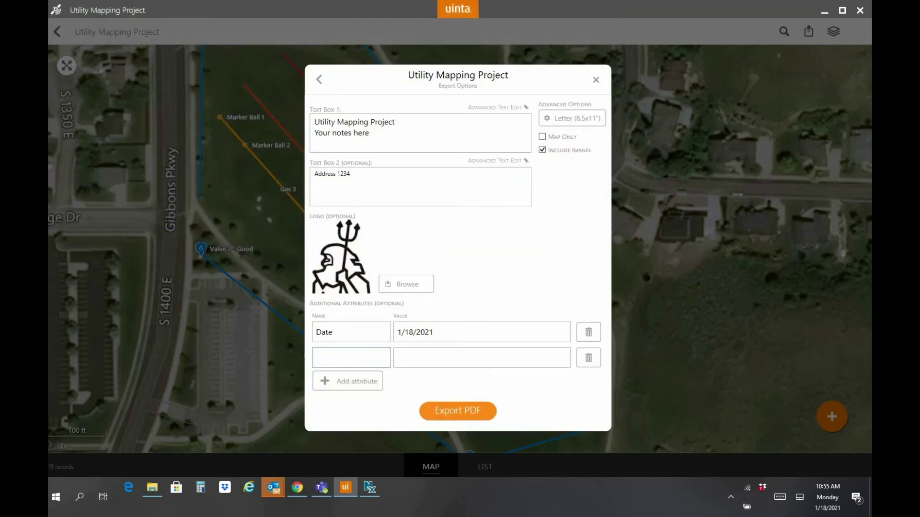
{"action": "type", "text": "Inspected by:"}
{"action": "key", "text": "Tab"}
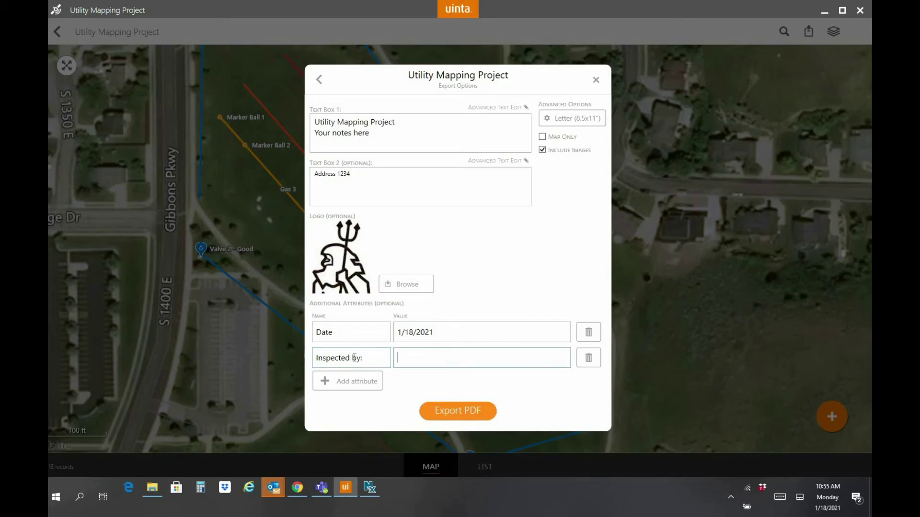
{"action": "type", "text": "Juniper Systems"}
- Review the page size, orientation, quality and zoom level options for the PDF report
{"action": "left_click", "coordinate": [562, 119]}
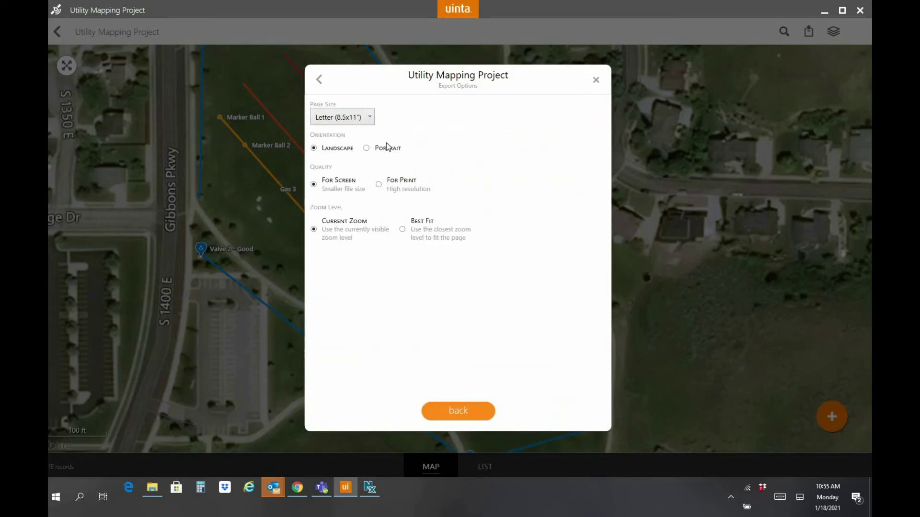
{"action": "left_click", "coordinate": [396, 191]}
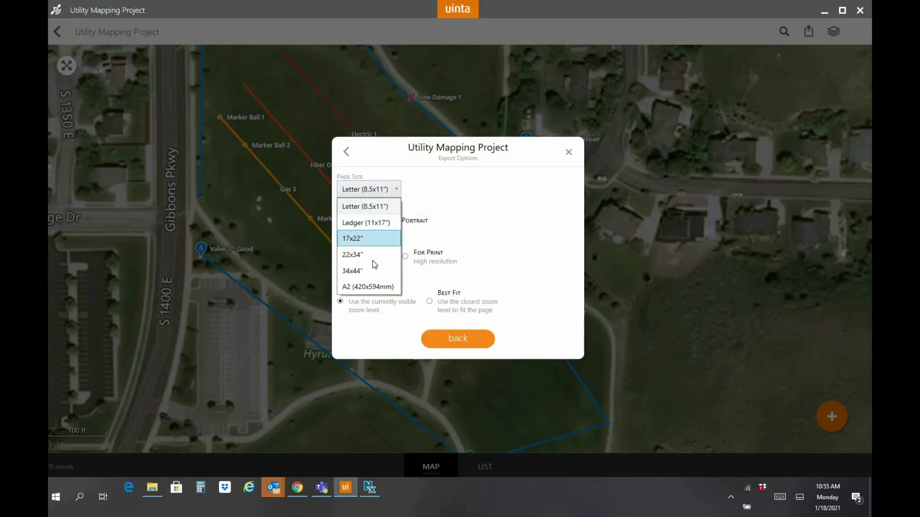
{"action": "left_click", "coordinate": [436, 201]}
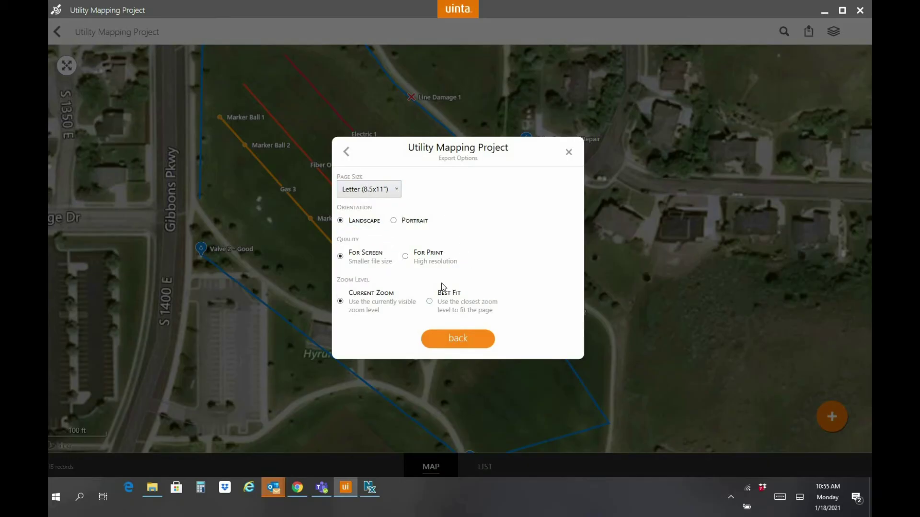
{"action": "left_click", "coordinate": [346, 152]}
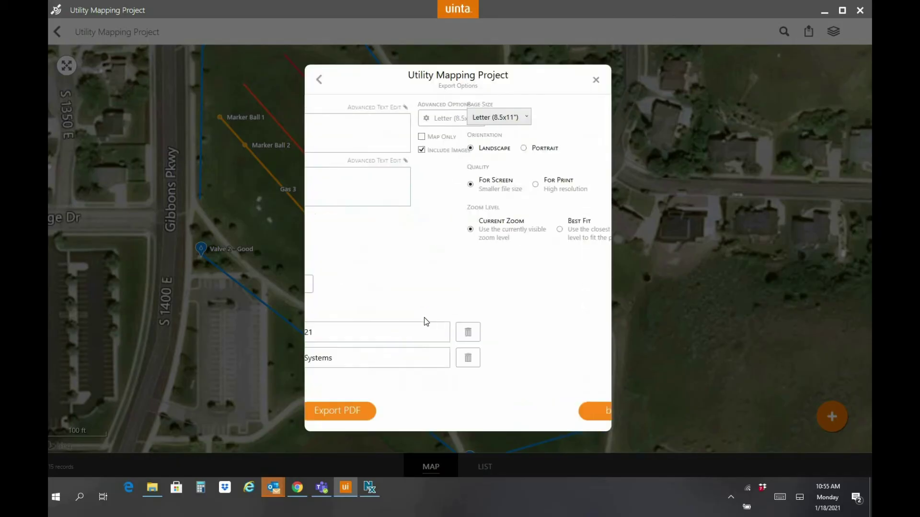
- Export the PDF report, overwriting the existing Utility Mapping Project file, and look through the report's pages
{"action": "left_click", "coordinate": [457, 412]}
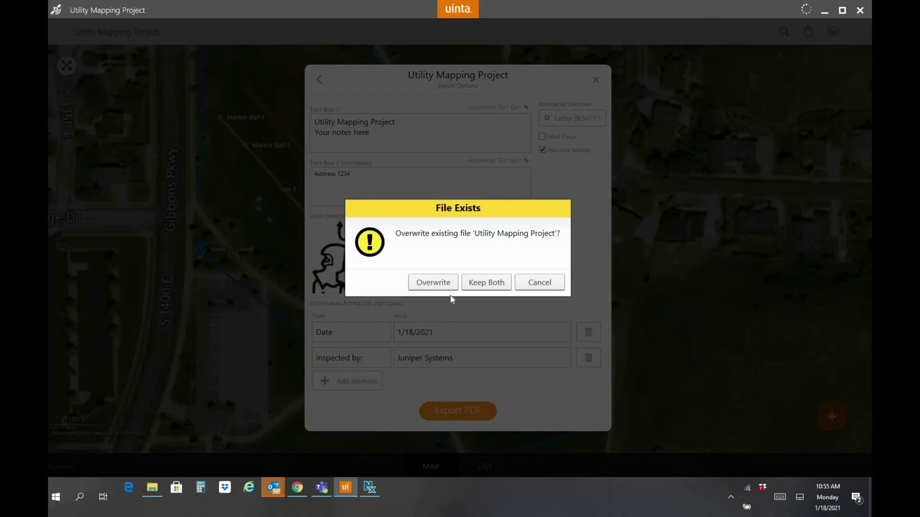
{"action": "left_click", "coordinate": [445, 284]}
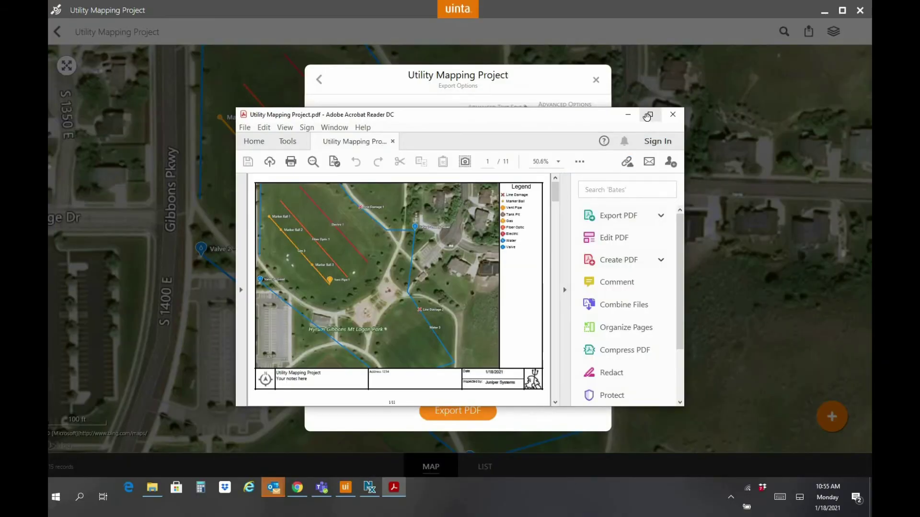
{"action": "left_click", "coordinate": [648, 115]}
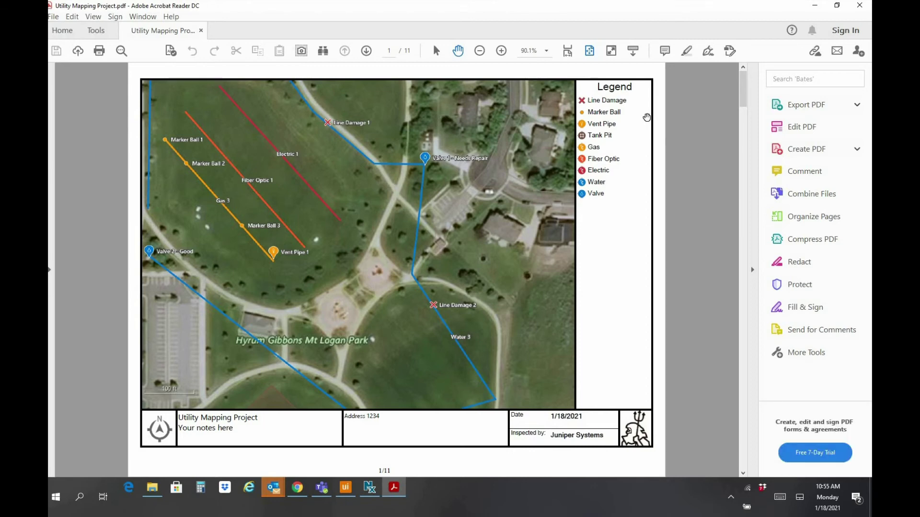
{"action": "scroll", "coordinate": [614, 191], "scroll_direction": "down", "scroll_amount": 2}
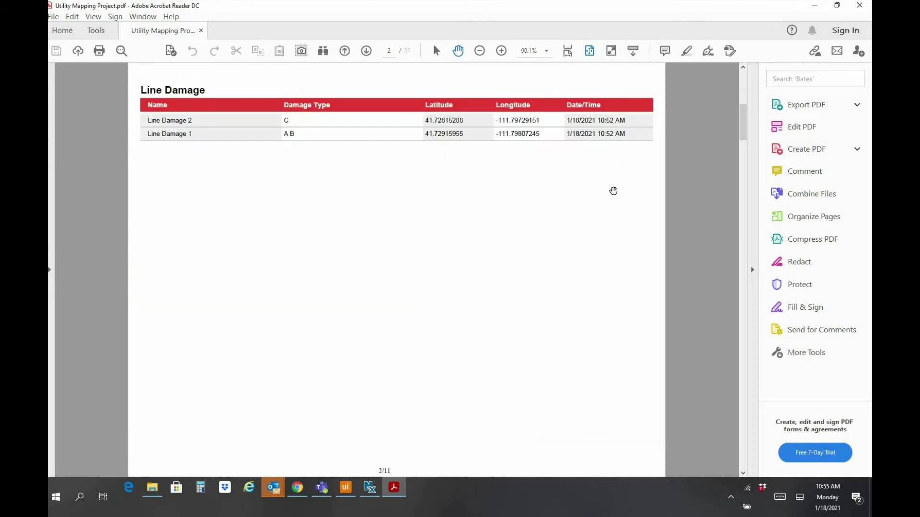
{"action": "scroll", "coordinate": [613, 190], "scroll_direction": "down", "scroll_amount": 3}
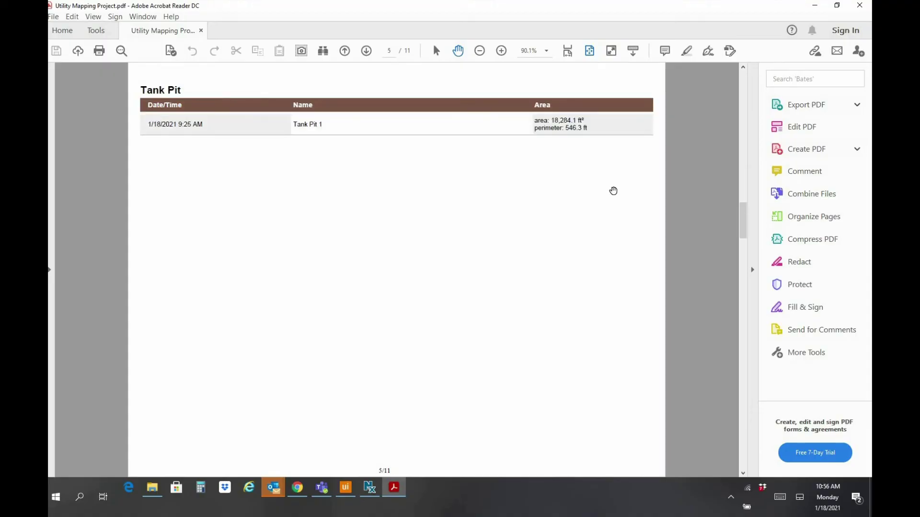
{"action": "scroll", "coordinate": [614, 190], "scroll_direction": "down", "scroll_amount": 3}
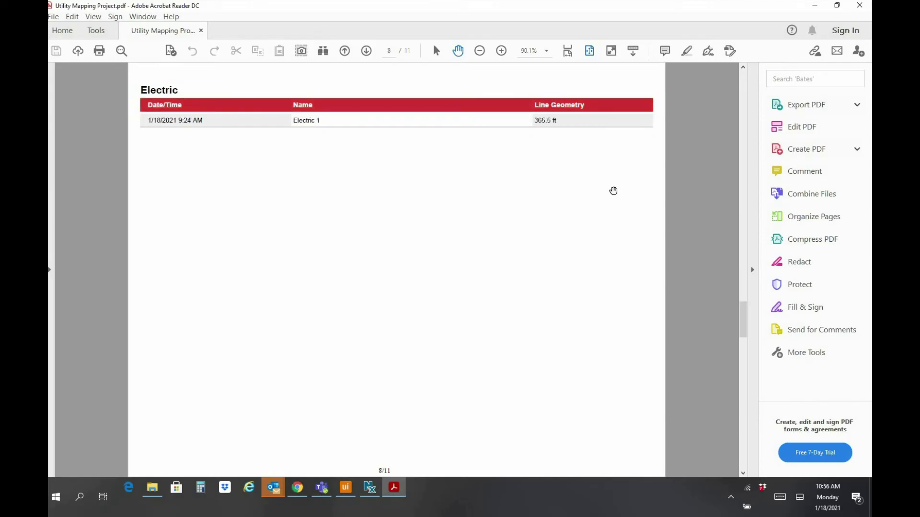
{"action": "scroll", "coordinate": [613, 191], "scroll_direction": "down", "scroll_amount": 4}
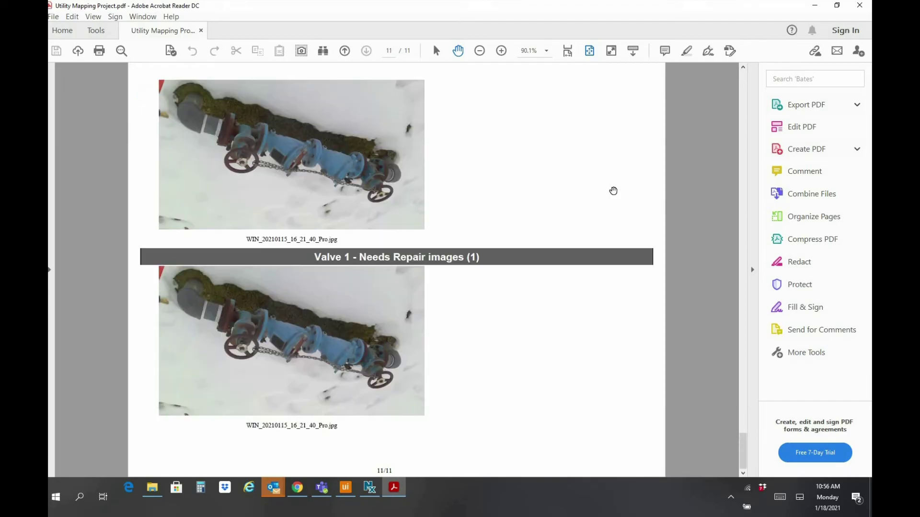
{"action": "left_click", "coordinate": [859, 6]}
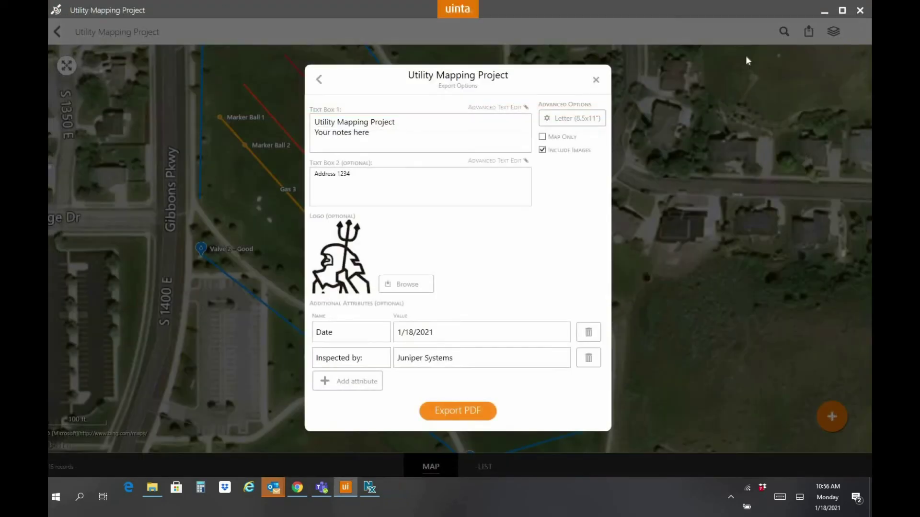
{"action": "left_click", "coordinate": [596, 79]}
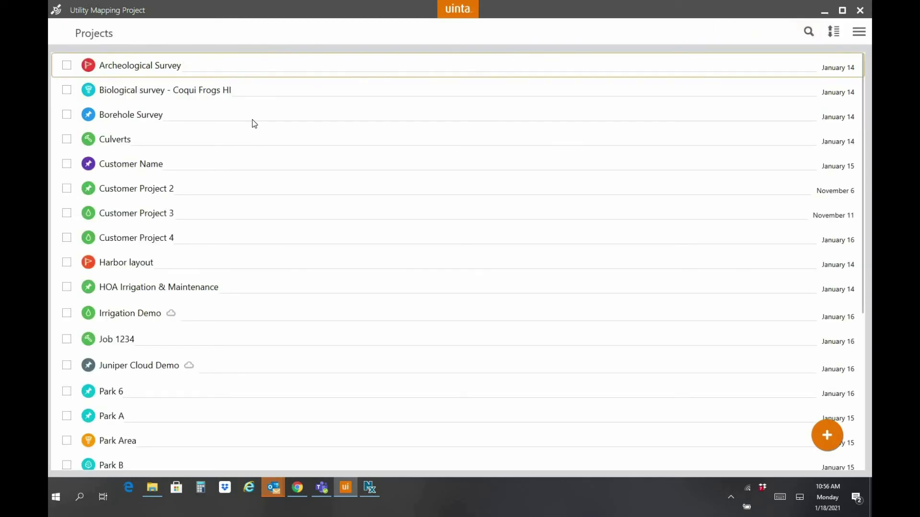
- Inspect a Sycamore plant audit record in Customer Project 2 and view the mapped irrigation zones in Customer Project 3
{"action": "left_click", "coordinate": [239, 191]}
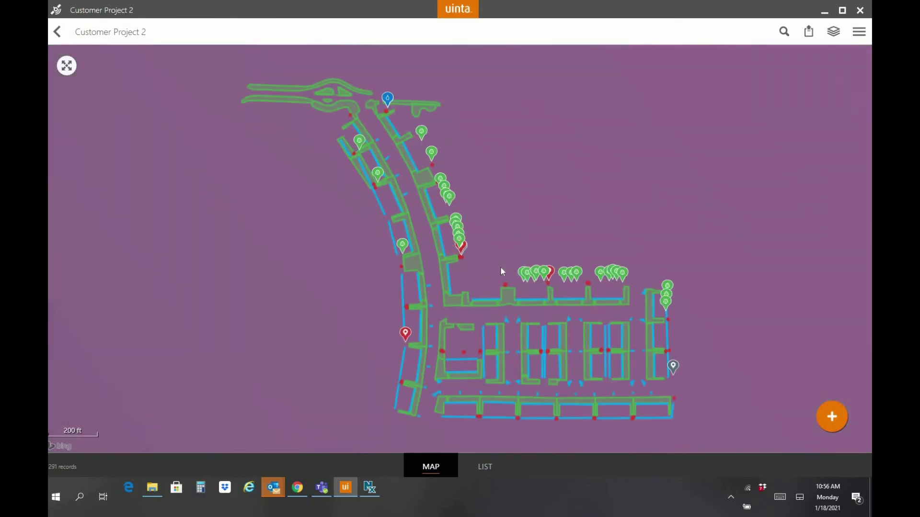
{"action": "scroll", "coordinate": [502, 271], "scroll_direction": "up", "scroll_amount": 3}
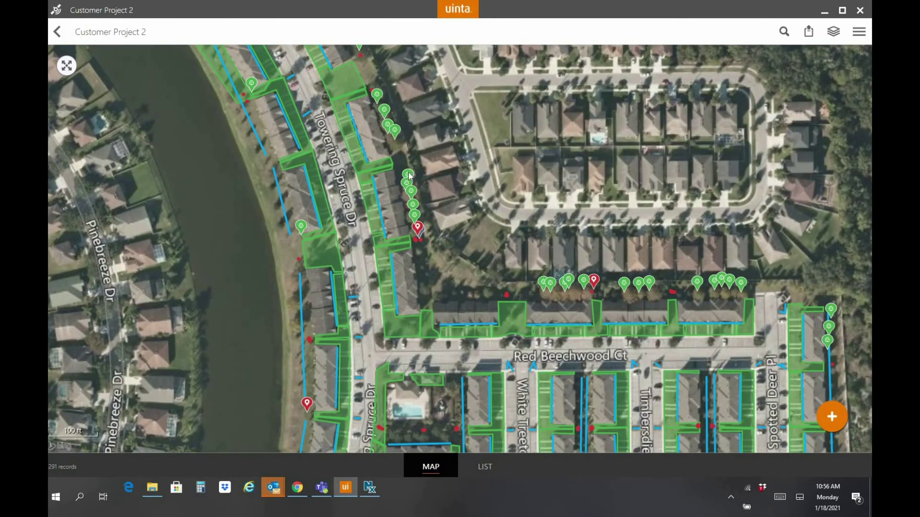
{"action": "left_click", "coordinate": [408, 174]}
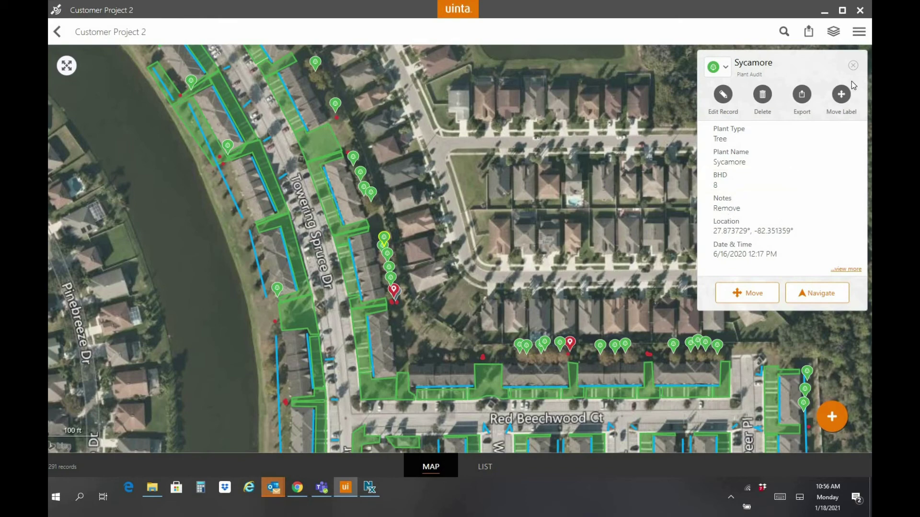
{"action": "left_click", "coordinate": [853, 65]}
{"action": "key", "text": "Escape"}
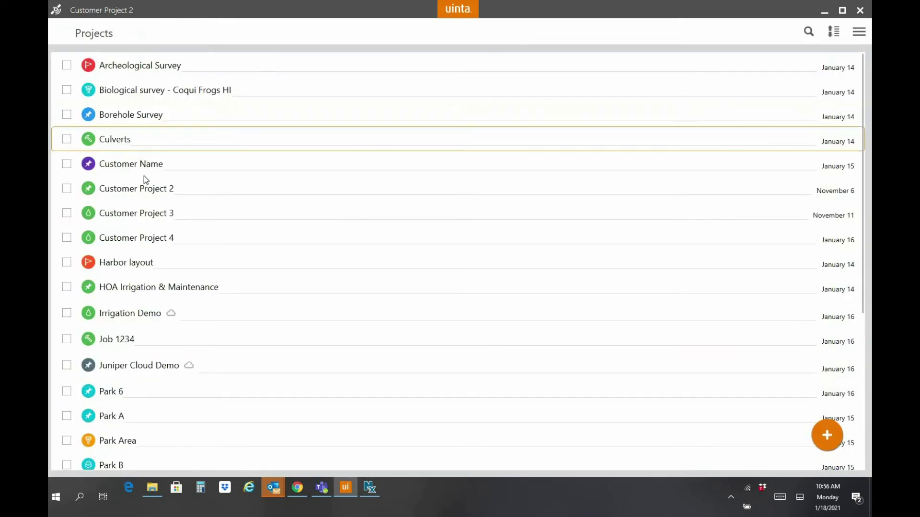
{"action": "left_click", "coordinate": [148, 215]}
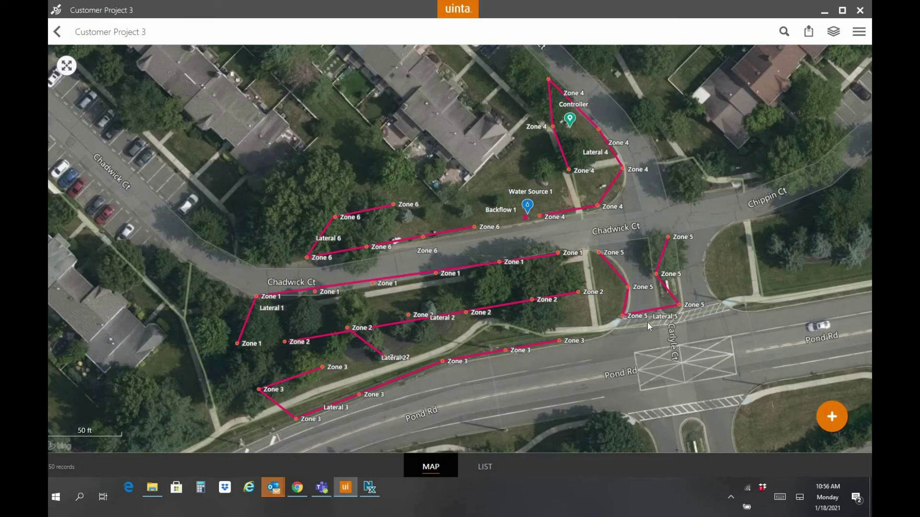
{"action": "left_click", "coordinate": [57, 32]}
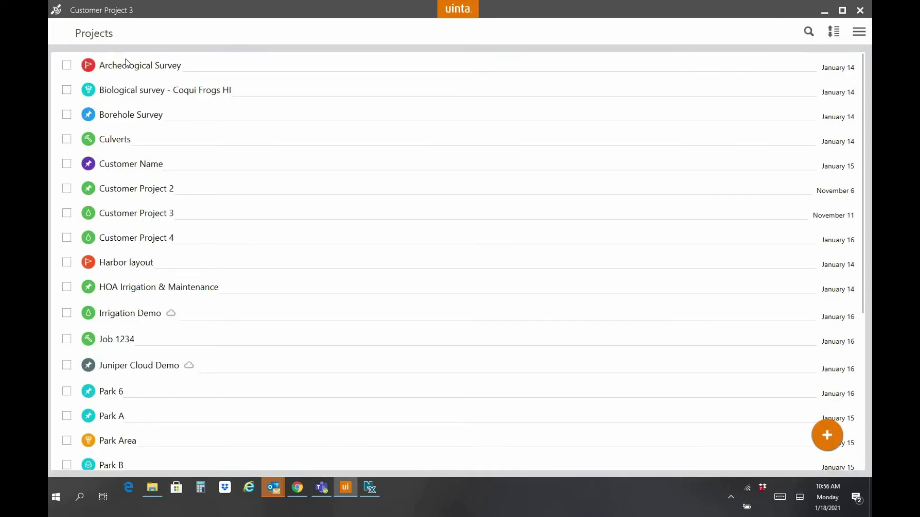
- Open the Harbor layout project and turn on map labels for all record types
{"action": "left_click", "coordinate": [175, 263]}
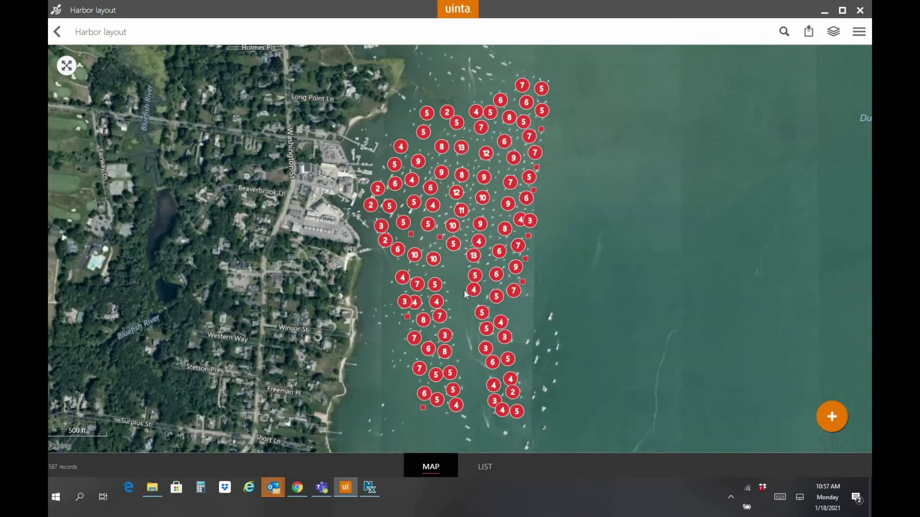
{"action": "scroll", "coordinate": [455, 280], "scroll_direction": "up", "scroll_amount": 2}
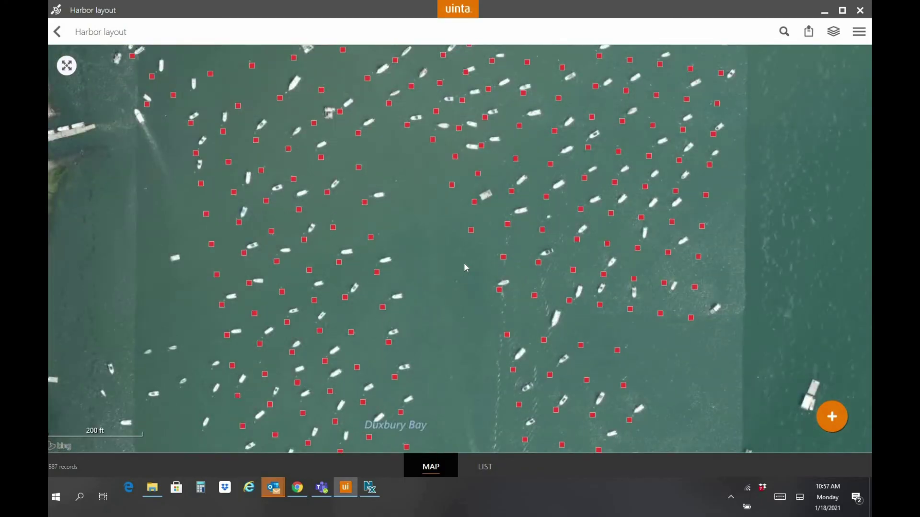
{"action": "left_click", "coordinate": [833, 32]}
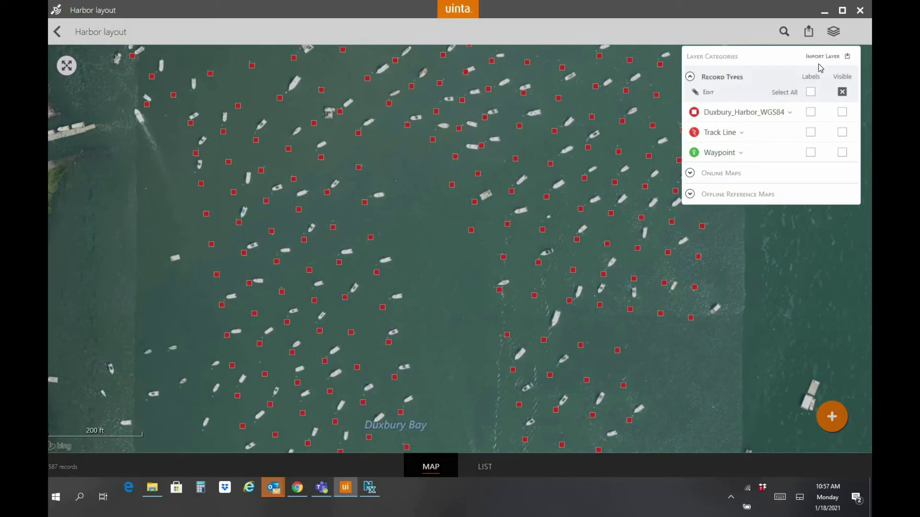
{"action": "left_click", "coordinate": [812, 93]}
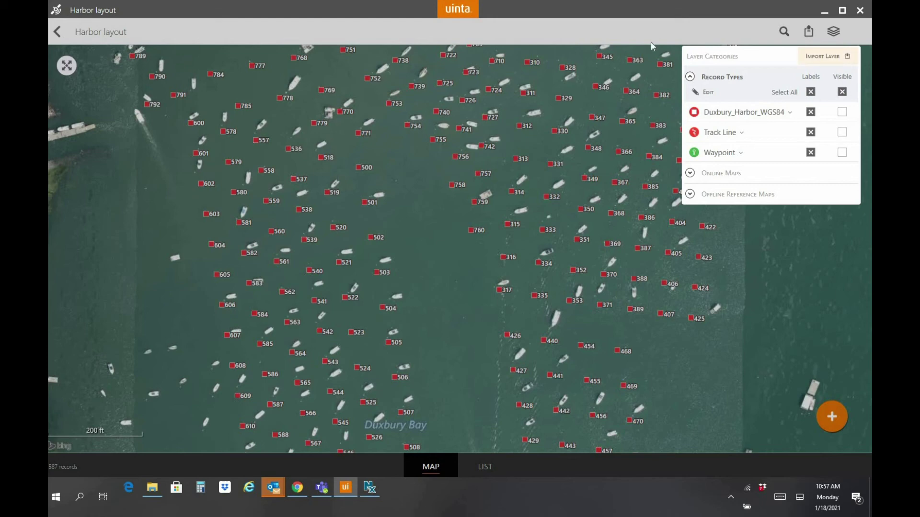
{"action": "left_click", "coordinate": [57, 33]}
{"action": "left_click", "coordinate": [57, 34]}
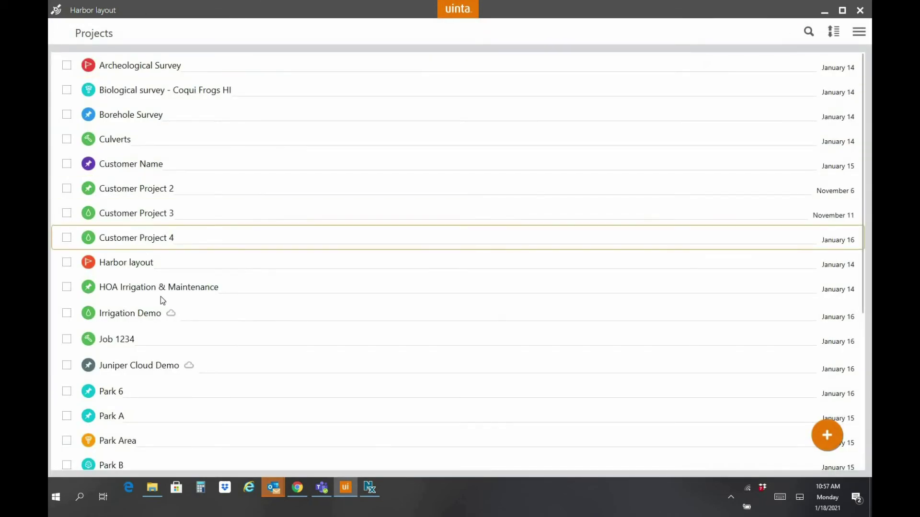
- In Utility Poles - Sub-Project Example, create and save a sub-project with the service number "Project 9"
{"action": "scroll", "coordinate": [160, 311], "scroll_direction": "down", "scroll_amount": 2}
{"action": "scroll", "coordinate": [159, 318], "scroll_direction": "down", "scroll_amount": 4}
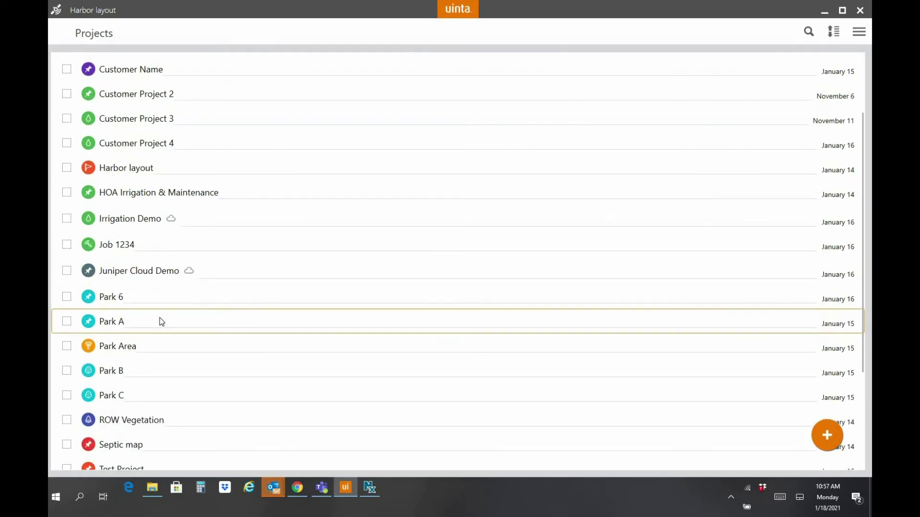
{"action": "scroll", "coordinate": [160, 317], "scroll_direction": "down", "scroll_amount": 2}
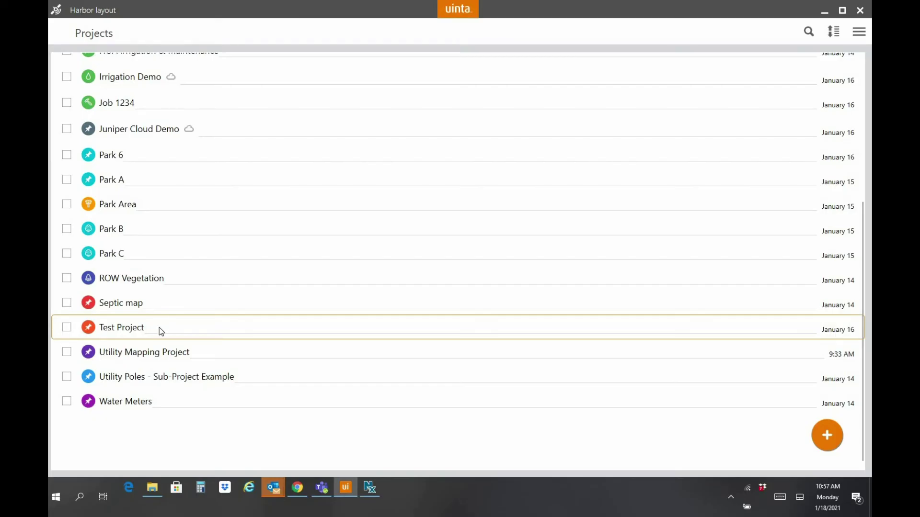
{"action": "left_click", "coordinate": [165, 380]}
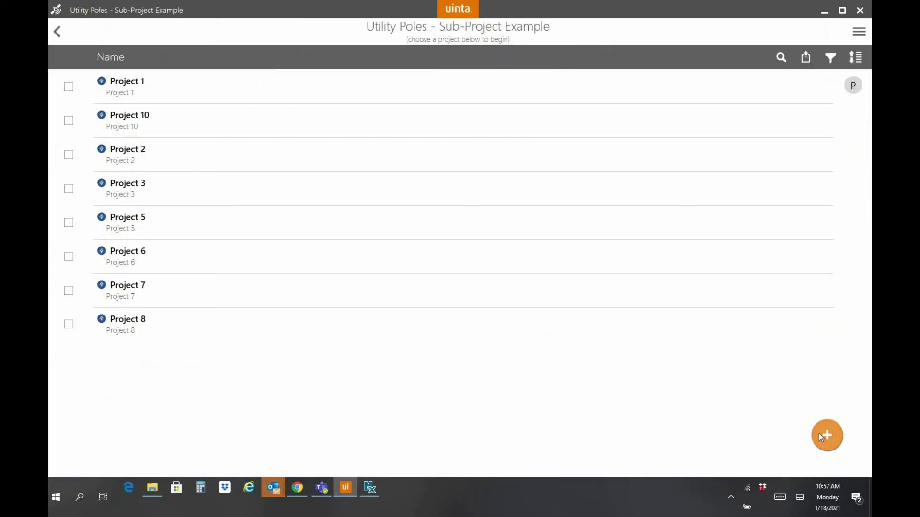
{"action": "left_click", "coordinate": [819, 435]}
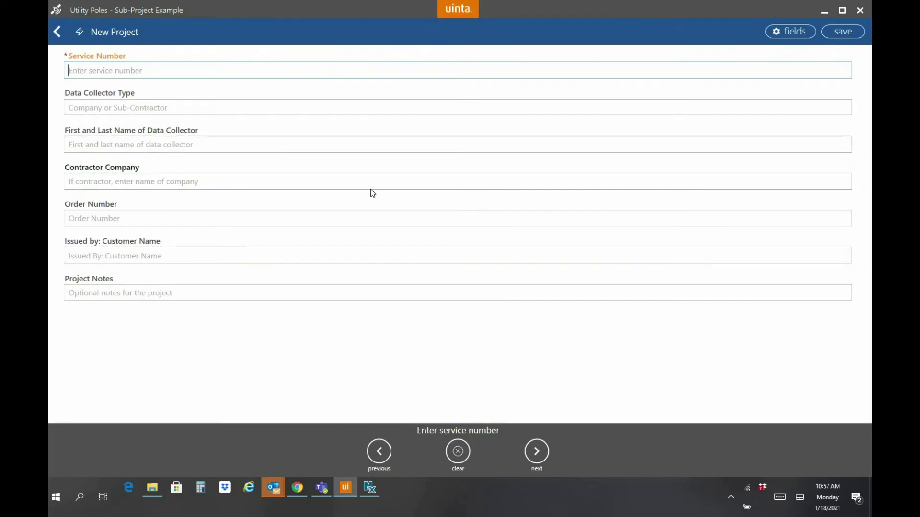
{"action": "type", "text": "Project 9"}
{"action": "left_click", "coordinate": [183, 108]}
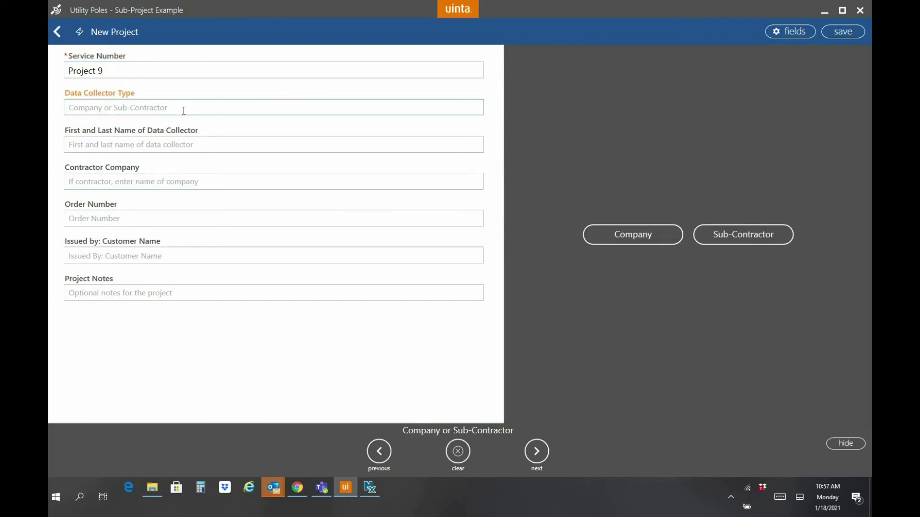
{"action": "left_click", "coordinate": [834, 34]}
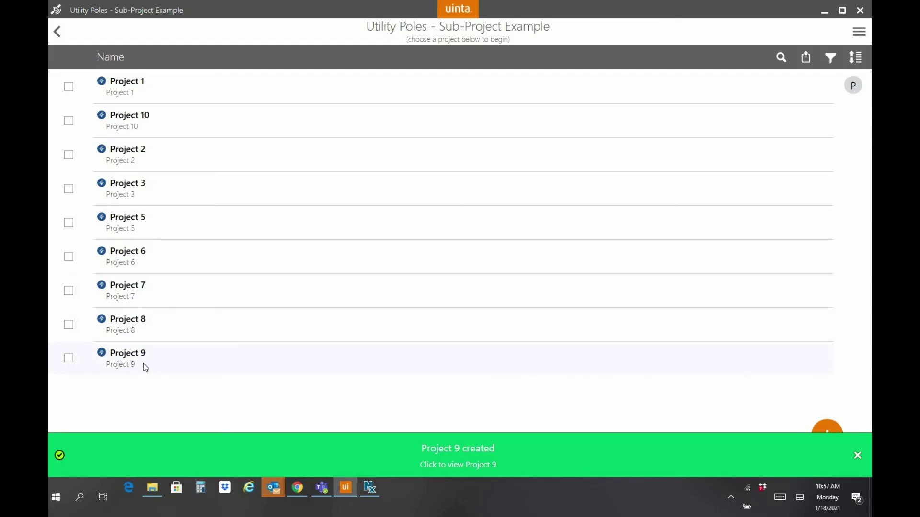
- Start a new asset in Project 9 at the proposed map point, with Elco Tag 1234 and asset type JointTrans
{"action": "left_click", "coordinate": [143, 363]}
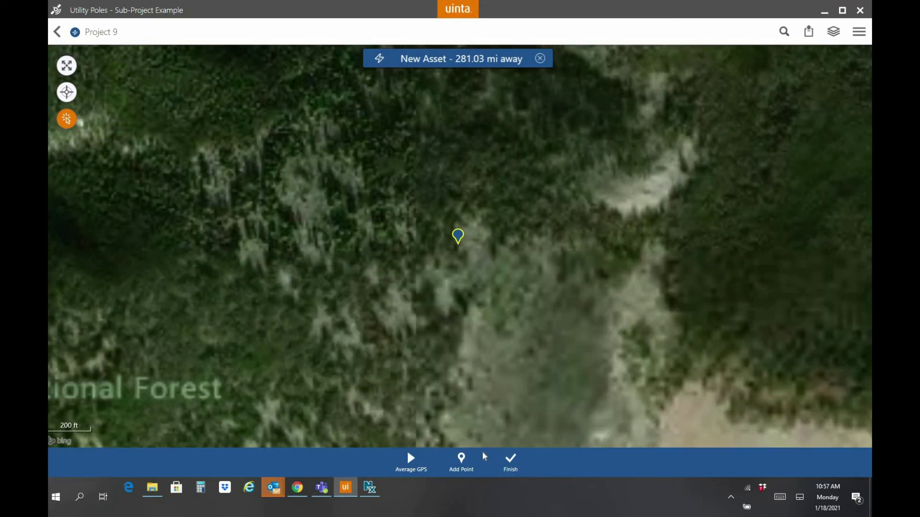
{"action": "left_click", "coordinate": [510, 461]}
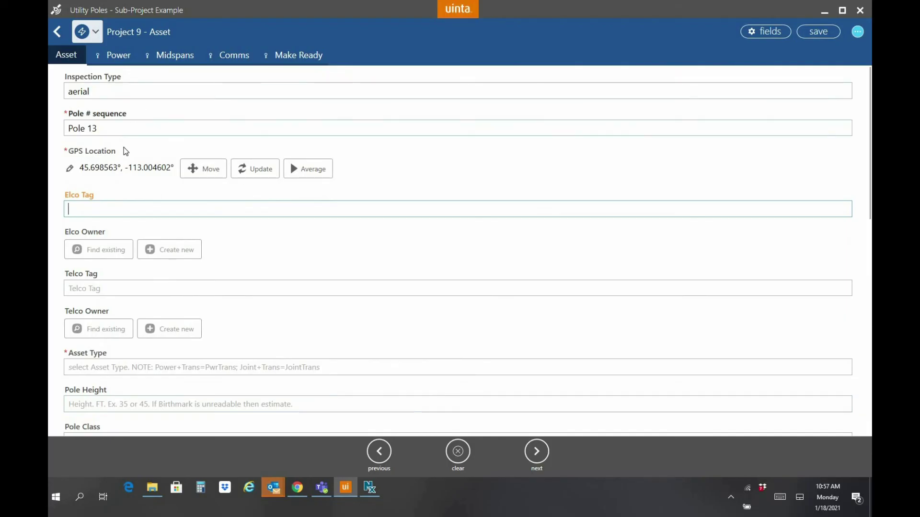
{"action": "type", "text": "1234"}
{"action": "left_click", "coordinate": [182, 367]}
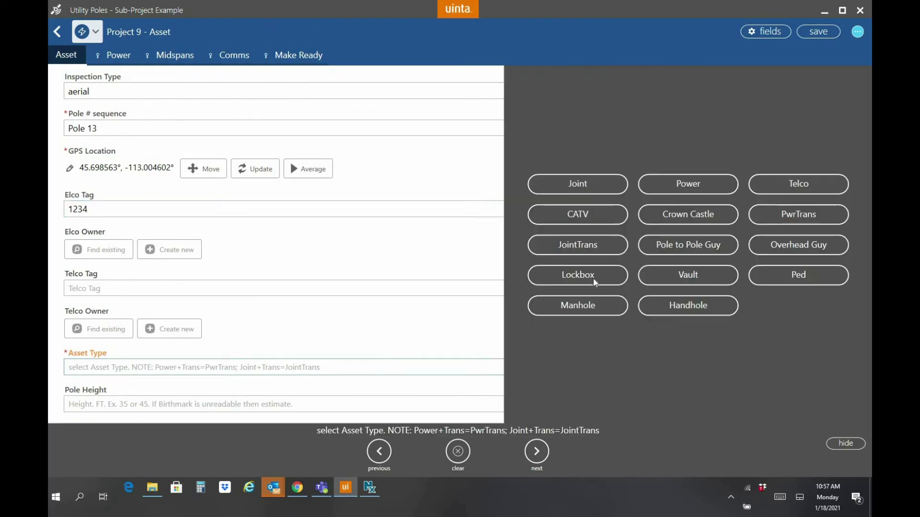
{"action": "left_click", "coordinate": [587, 252]}
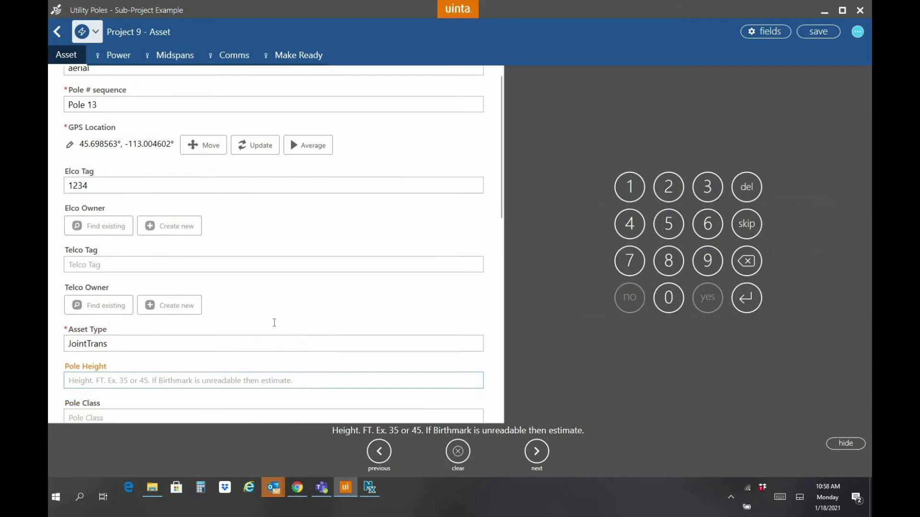
{"action": "scroll", "coordinate": [274, 322], "scroll_direction": "down", "scroll_amount": 3}
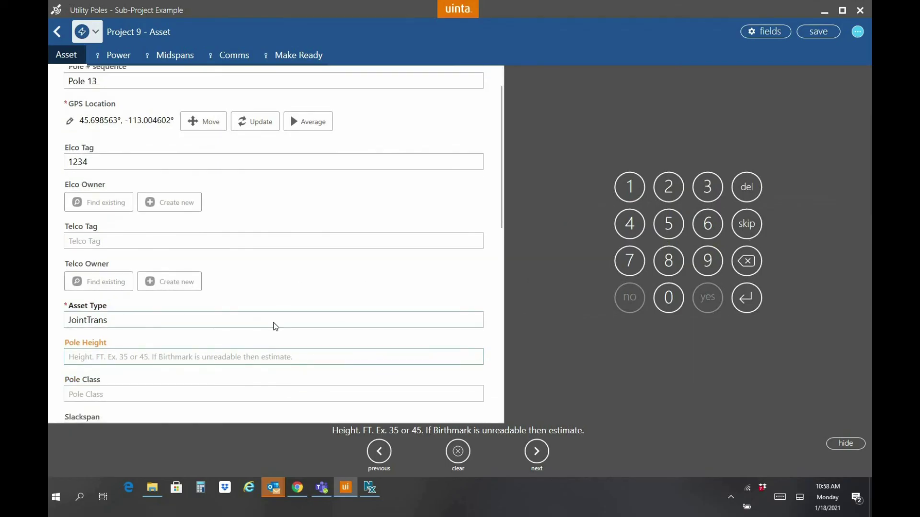
- Set the asset's Slackspan to Yes and its Power Type to Neutral
{"action": "left_click", "coordinate": [227, 357]}
{"action": "left_click", "coordinate": [630, 248]}
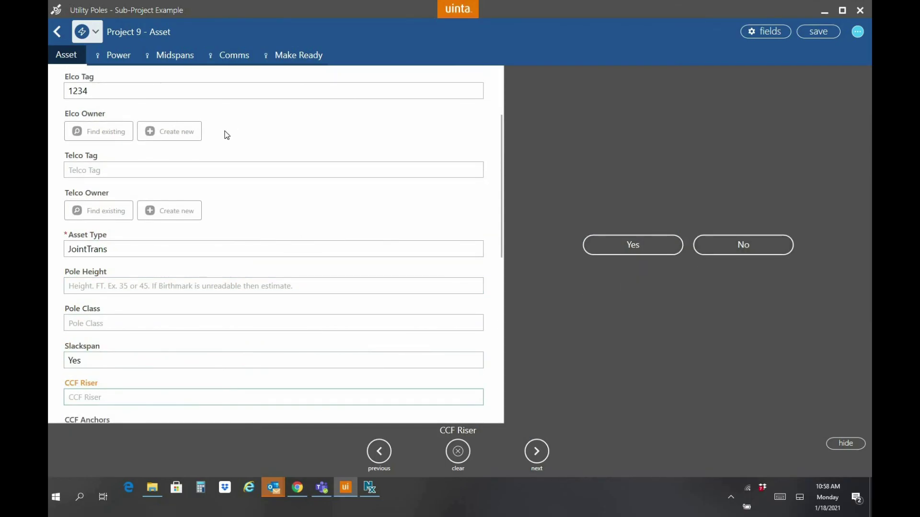
{"action": "left_click", "coordinate": [117, 55]}
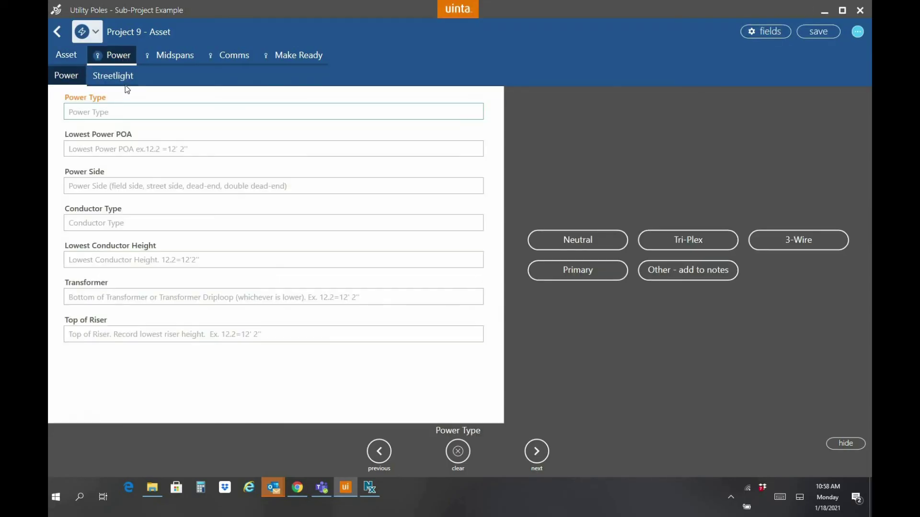
{"action": "left_click", "coordinate": [585, 241]}
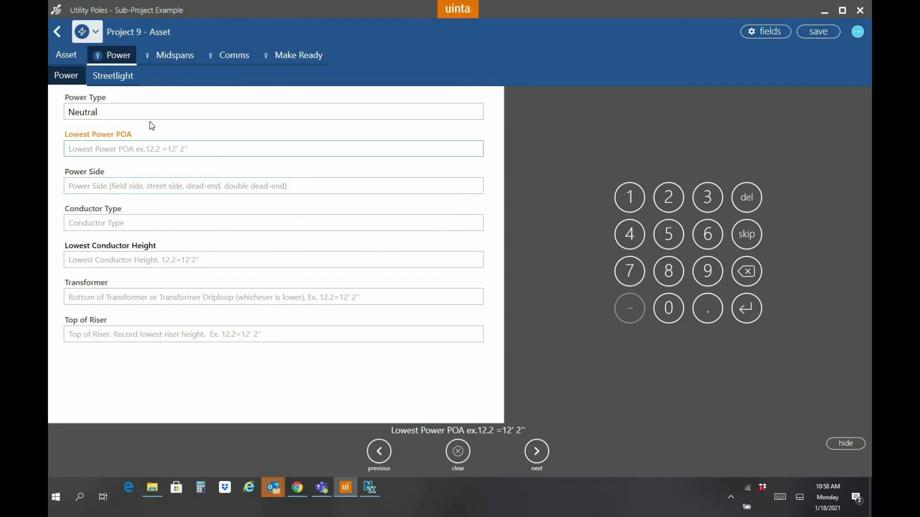
- Review the asset's Streetlight and Midspans fields, and save the asset record
{"action": "left_click", "coordinate": [121, 80]}
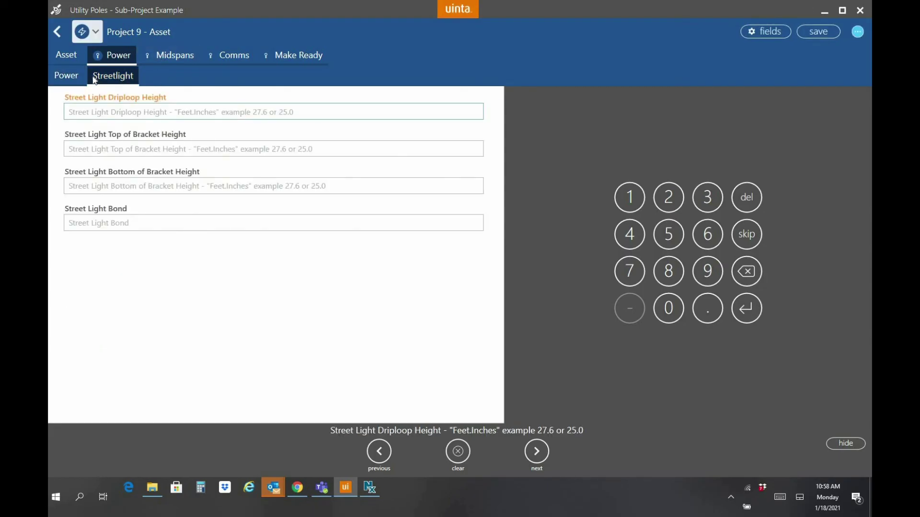
{"action": "left_click", "coordinate": [151, 58]}
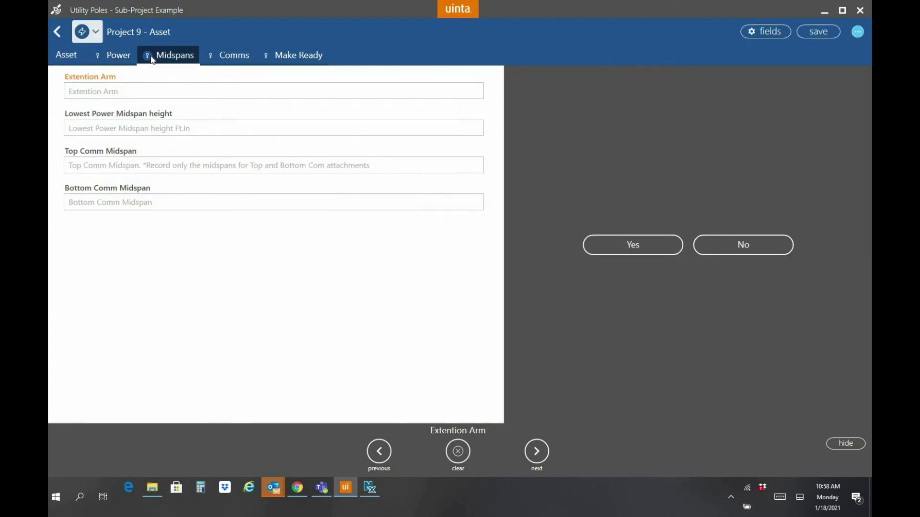
{"action": "left_click", "coordinate": [819, 32]}
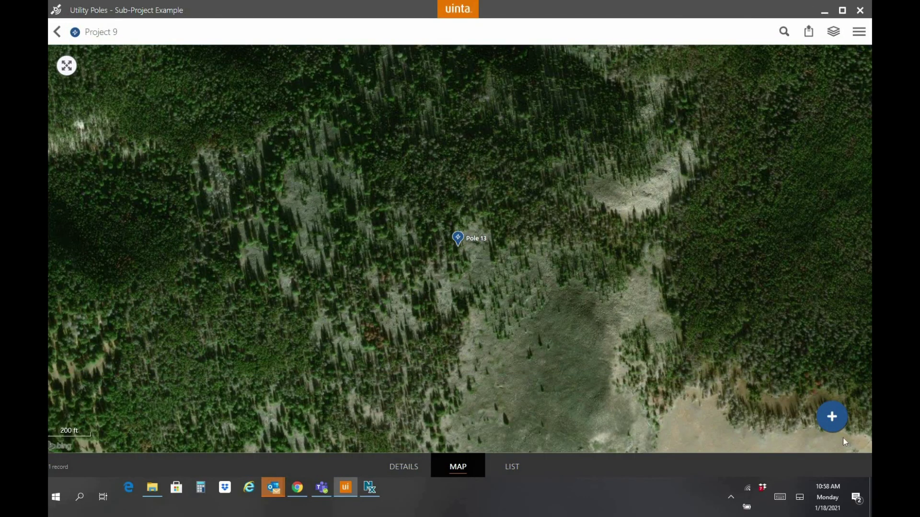
- Add and save a second asset northeast of Pole 13 in Project 9, with Elco Tag 3456 and asset type Joint
{"action": "left_click", "coordinate": [833, 421]}
{"action": "left_click", "coordinate": [532, 151]}
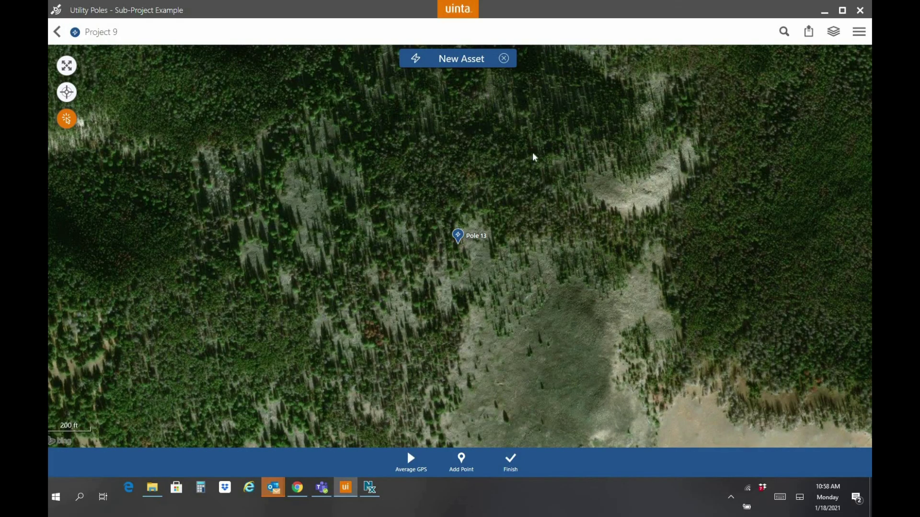
{"action": "left_click", "coordinate": [510, 461]}
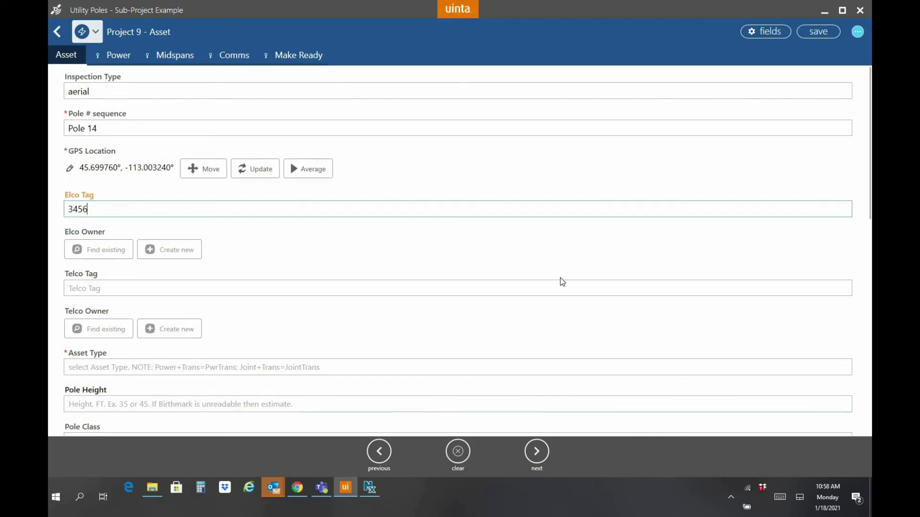
{"action": "left_click", "coordinate": [340, 367]}
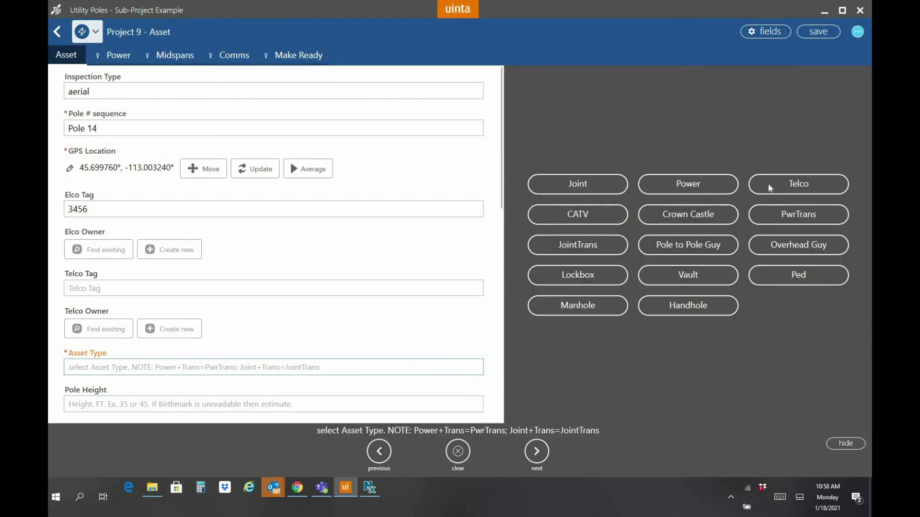
{"action": "left_click", "coordinate": [585, 185]}
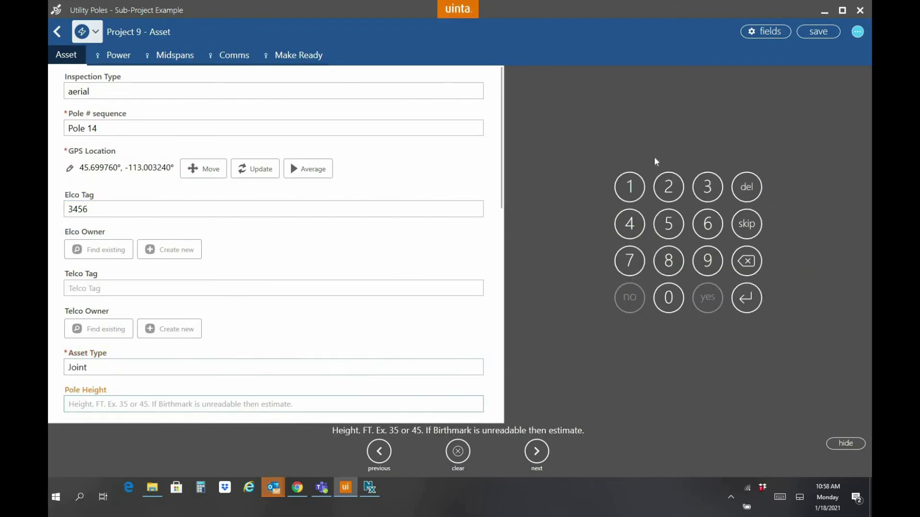
{"action": "left_click", "coordinate": [127, 56]}
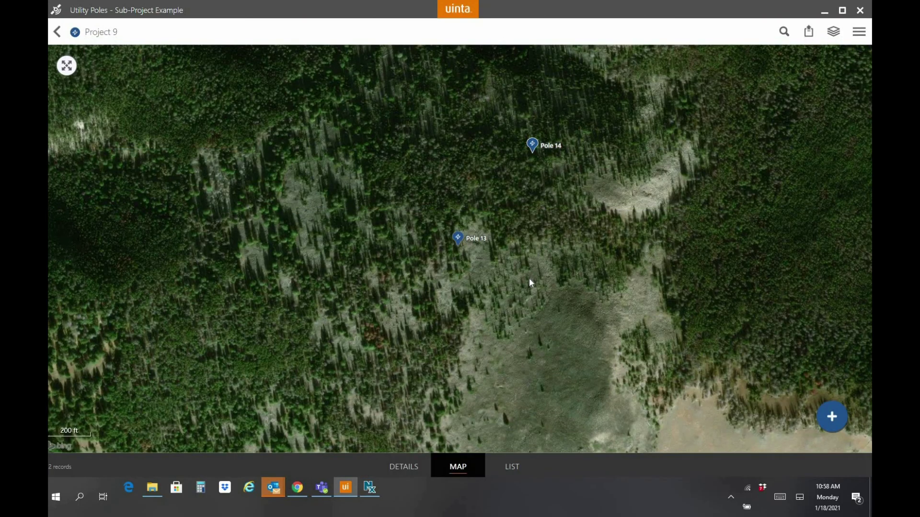
- Leave Project 9 and the Utility Poles project, returning to the overall list of projects
{"action": "left_click", "coordinate": [59, 31]}
{"action": "left_click", "coordinate": [58, 30]}
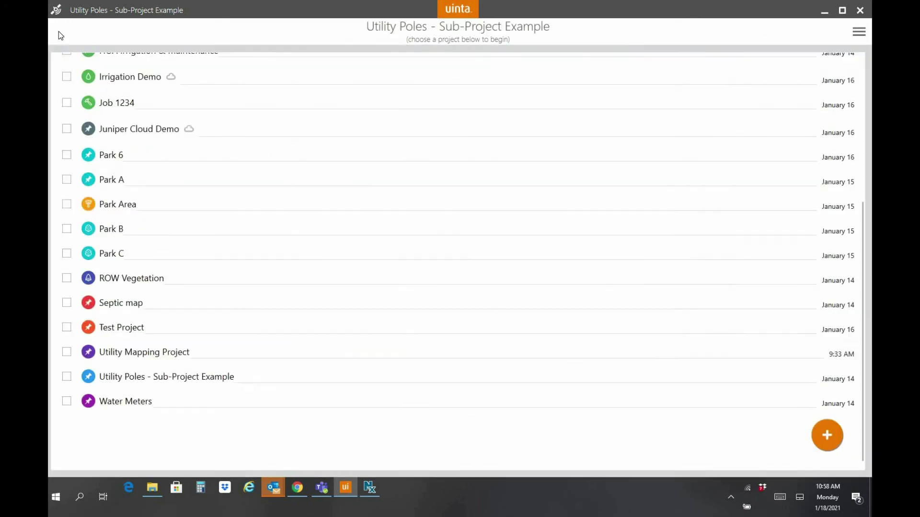
{"action": "scroll", "coordinate": [126, 203], "scroll_direction": "up", "scroll_amount": 5}
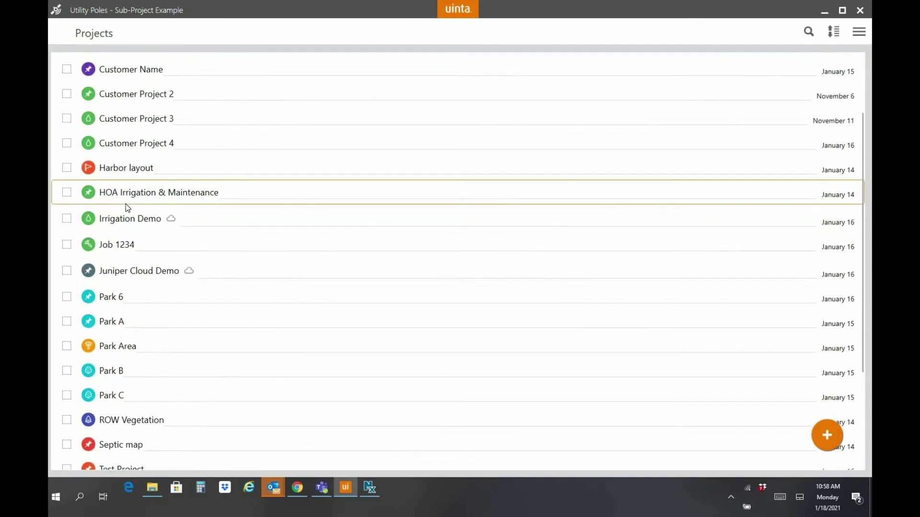